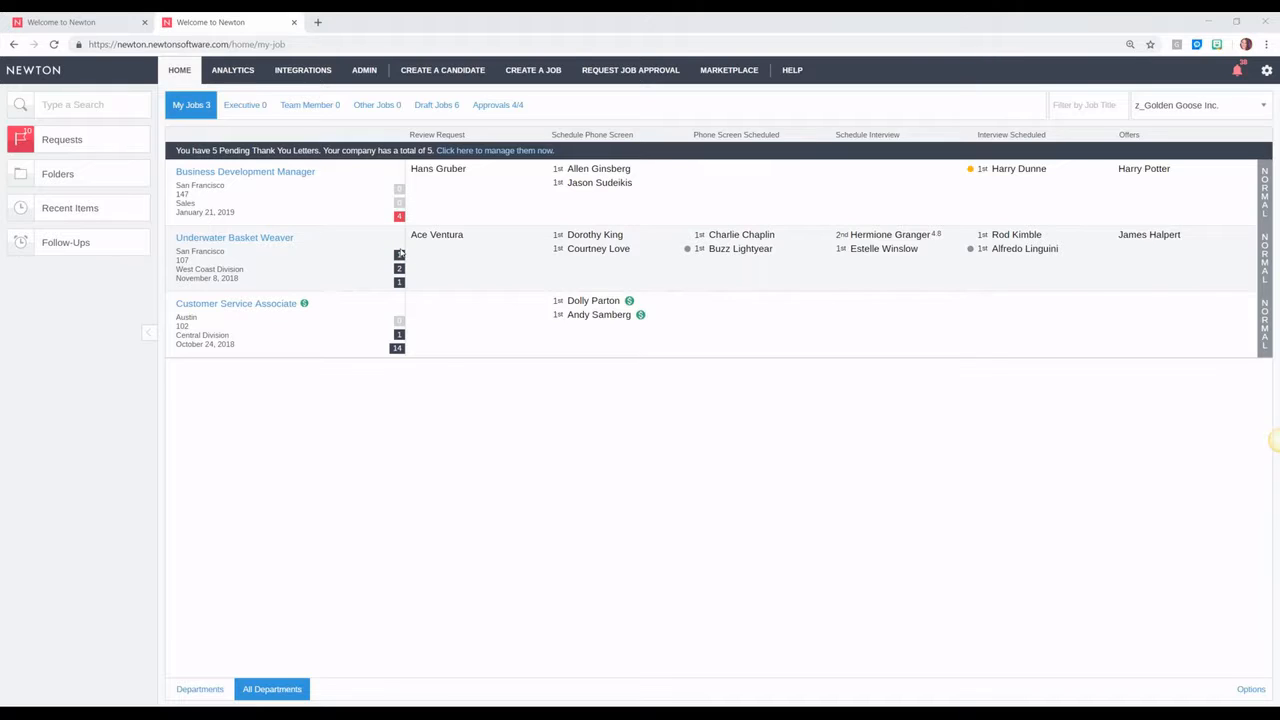
Step: Open the '4 Job Seekers' list for the Business Development Manager job from My Jobs
mouse_move(400, 333)
mouse_move(398, 283)
click(398, 219)
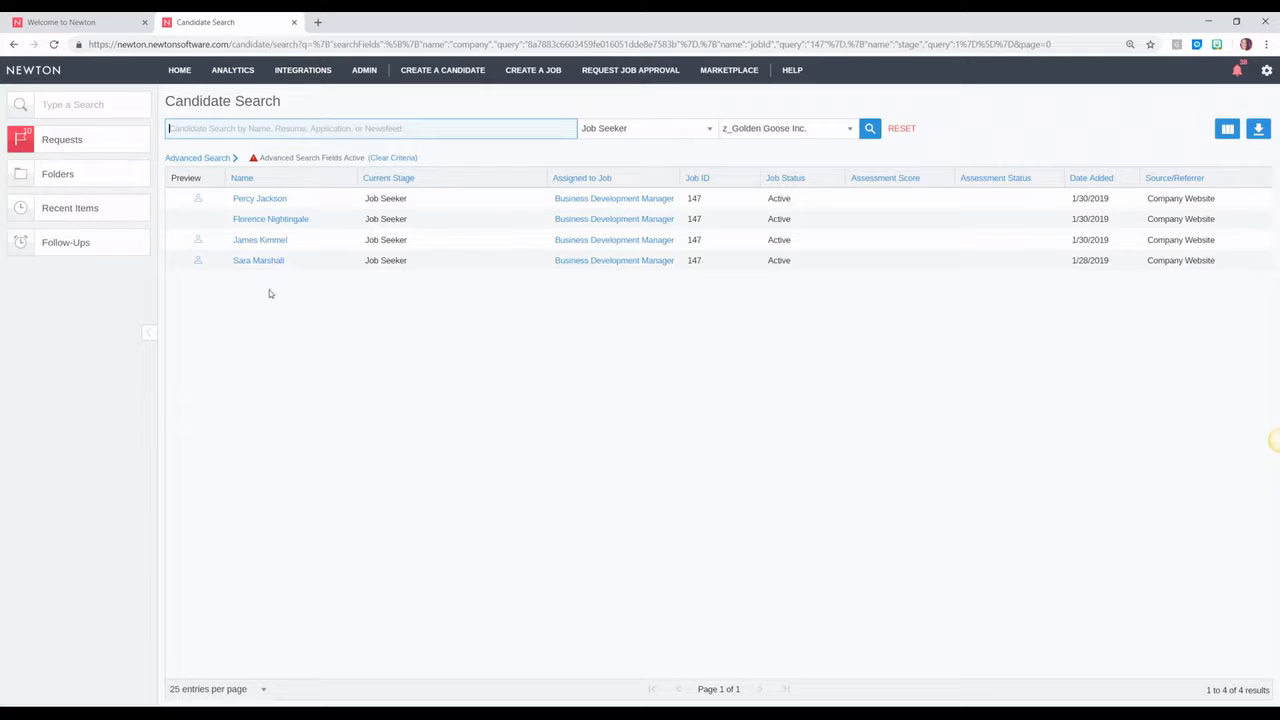
Step: Open the first job seeker's candidate profile from the Candidate Search results
click(266, 200)
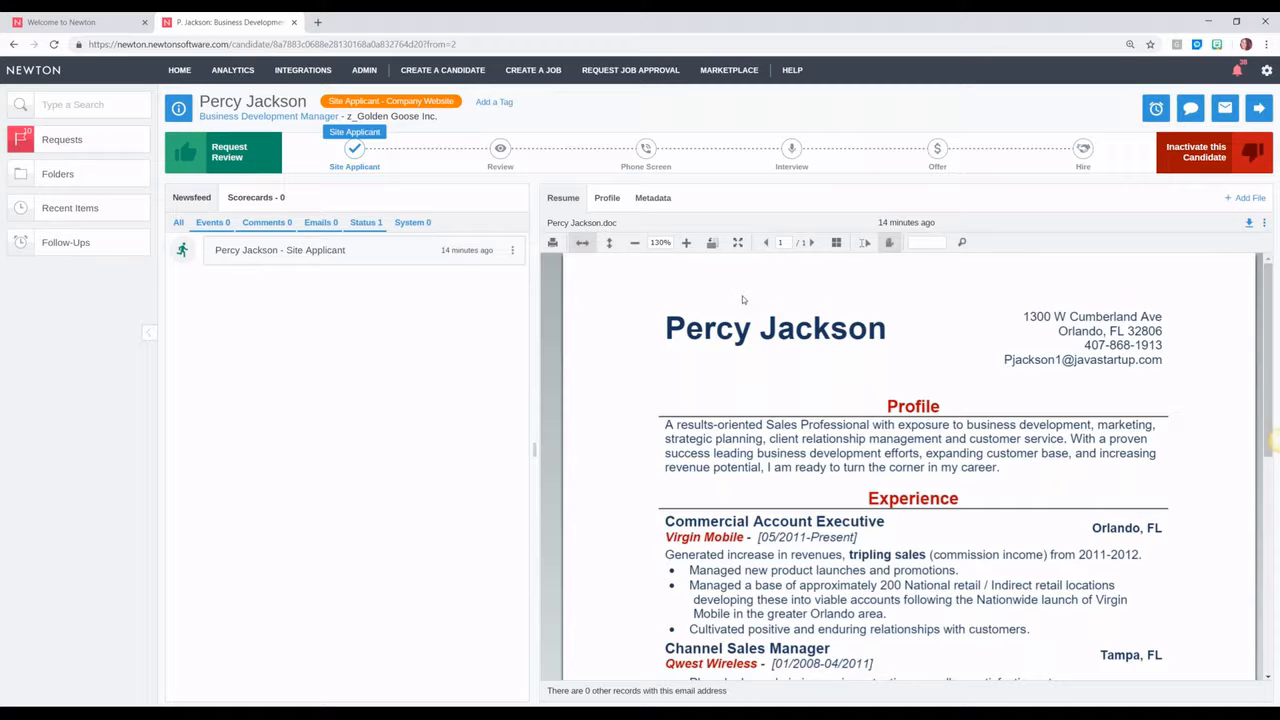
Step: Scroll through the applicant's resume, then bring up the Phone Screen stage options
scroll(763, 314, down, 5)
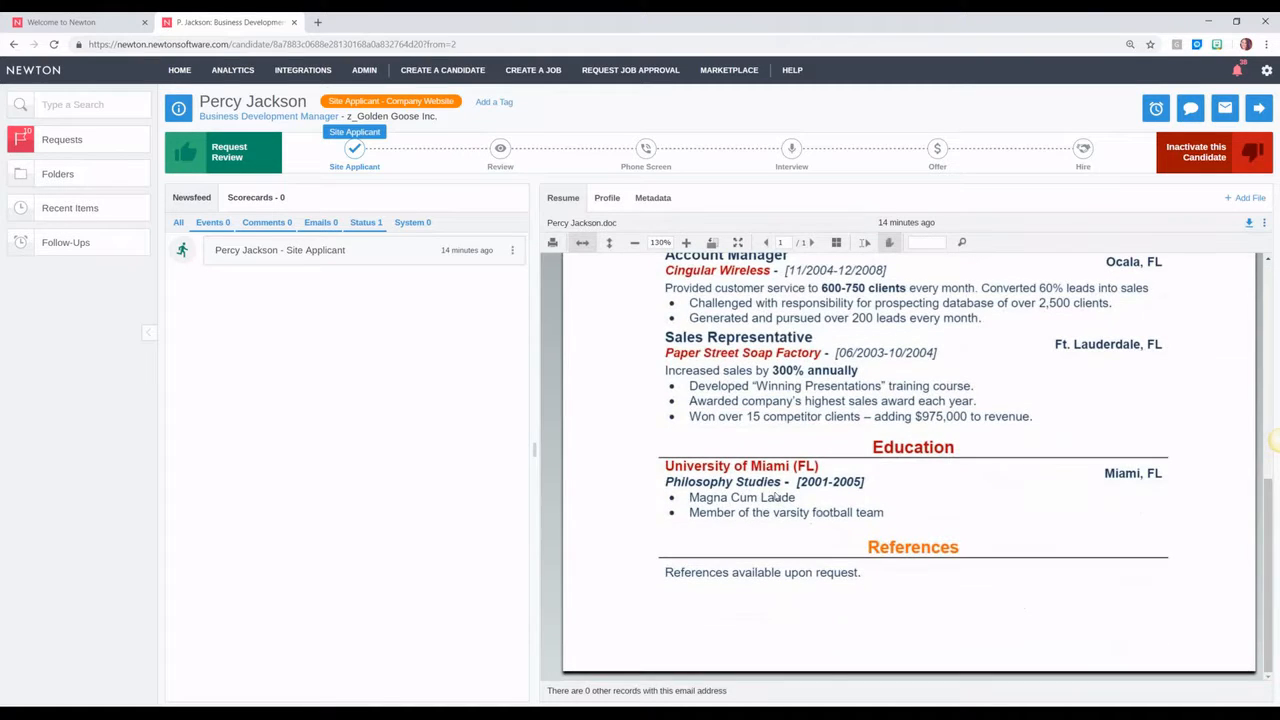
scroll(777, 388, up, 5)
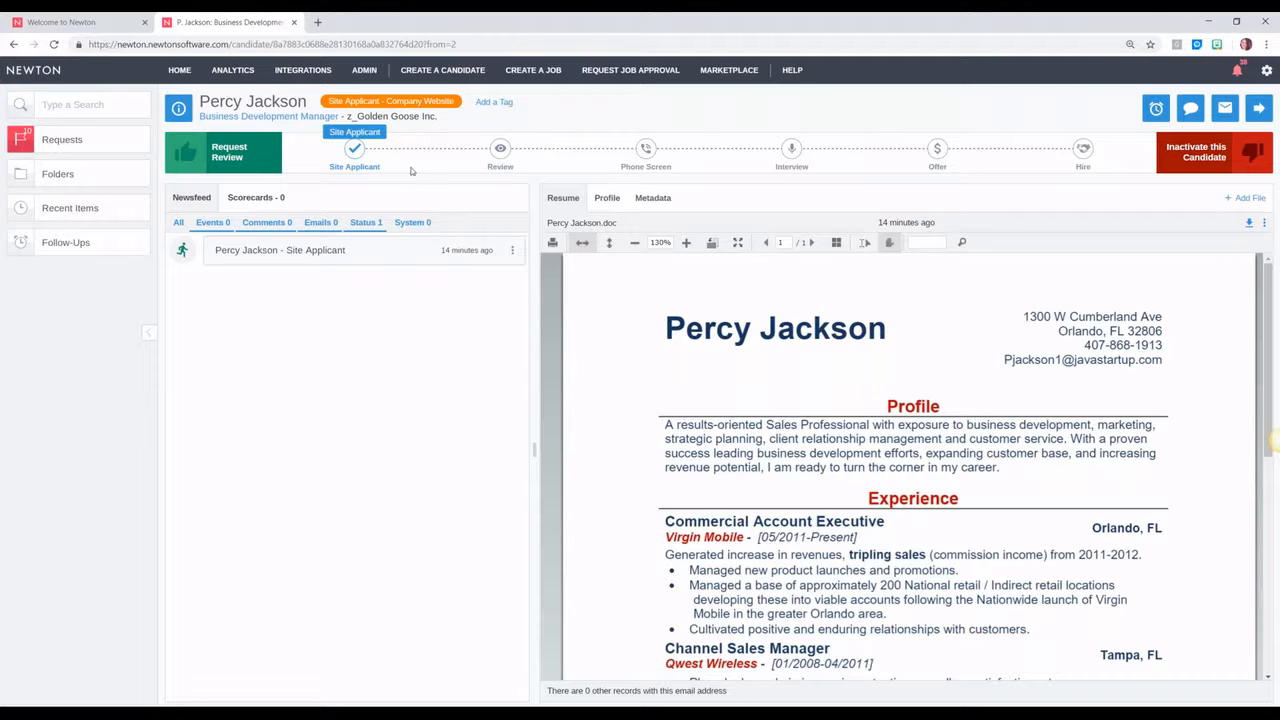
click(645, 149)
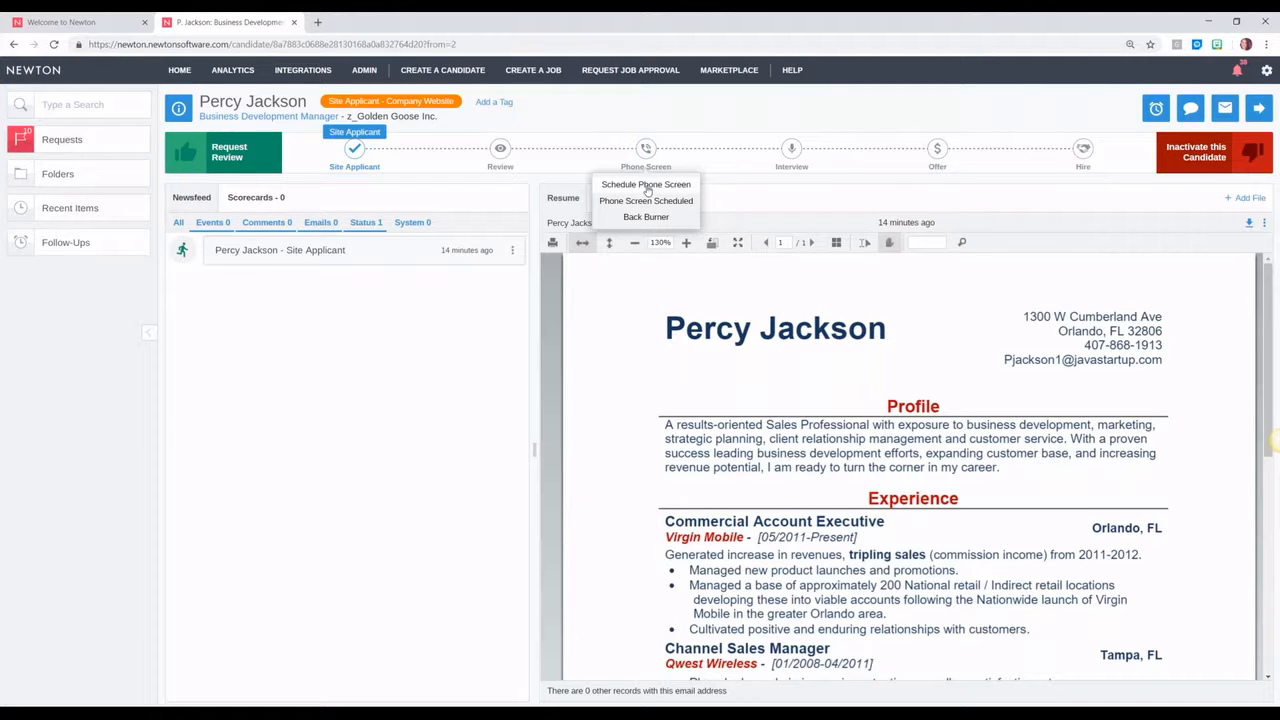
Step: Schedule the candidate's 1st Phone Screen with the comment 'looks good, will set up a call'
click(646, 185)
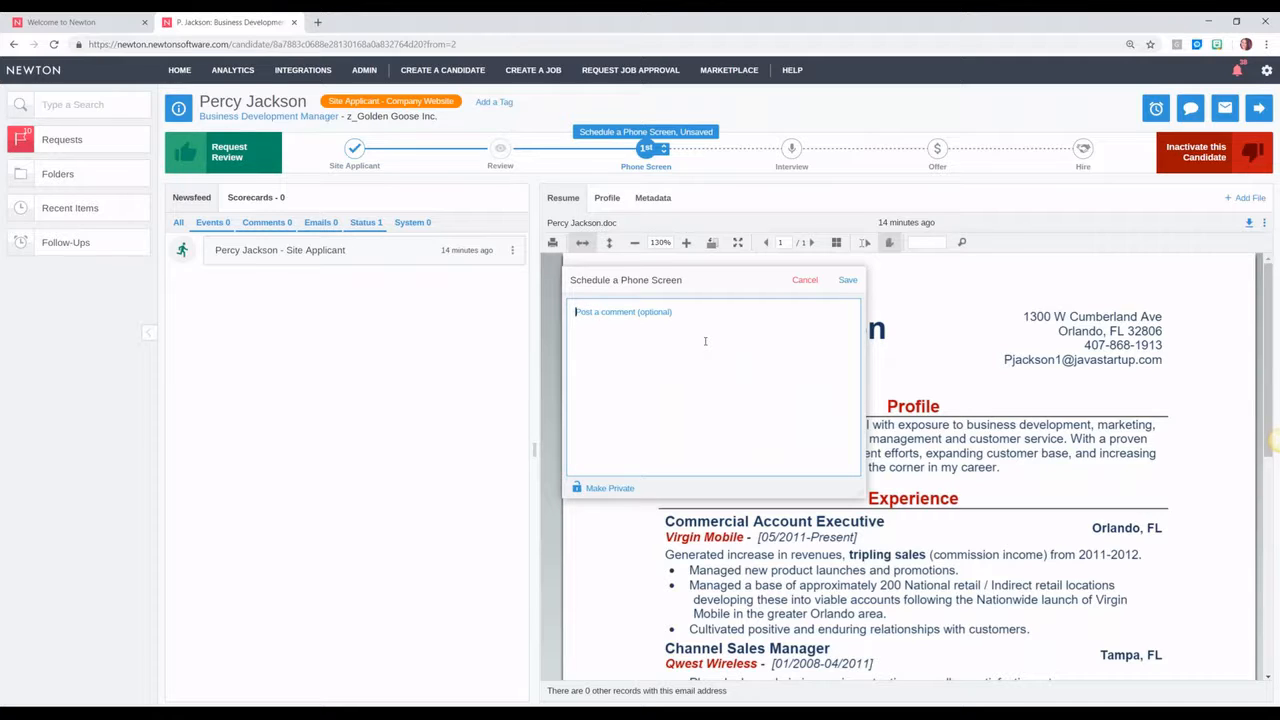
text(looks good, will set up a call)
click(848, 282)
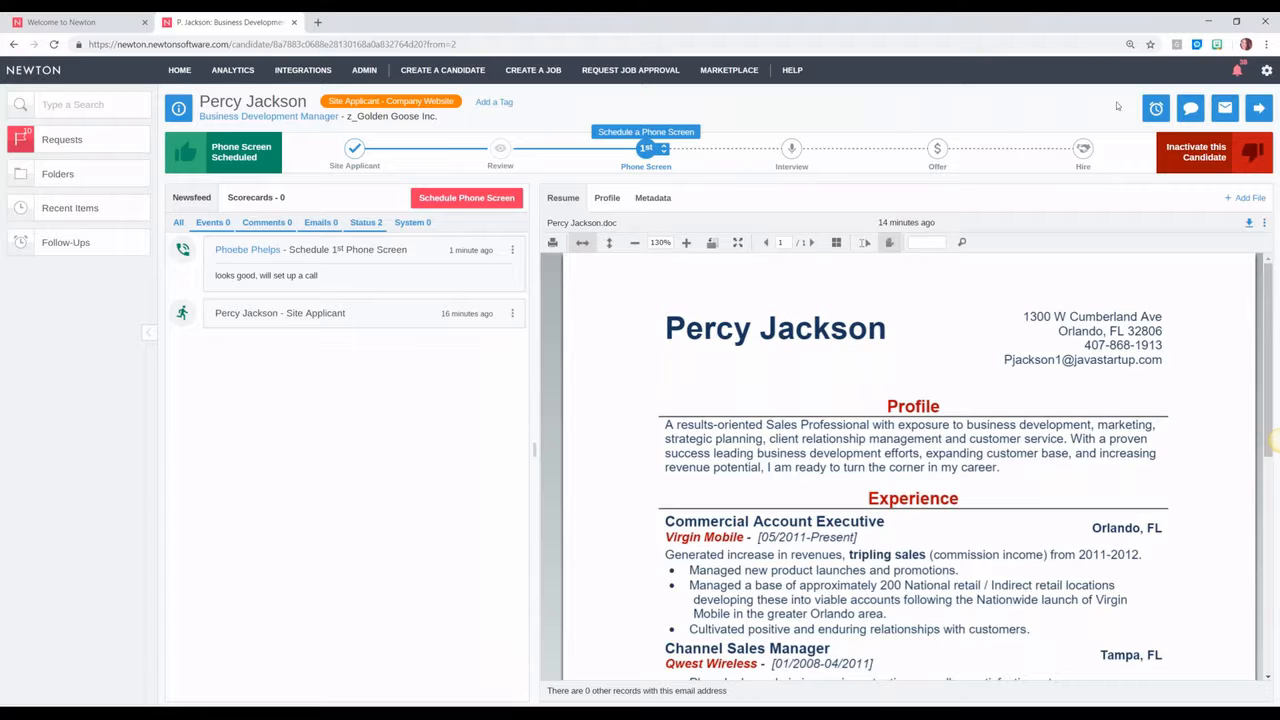
Step: Go to the next candidate and mark them Review Requested without sending a review request email
click(1260, 109)
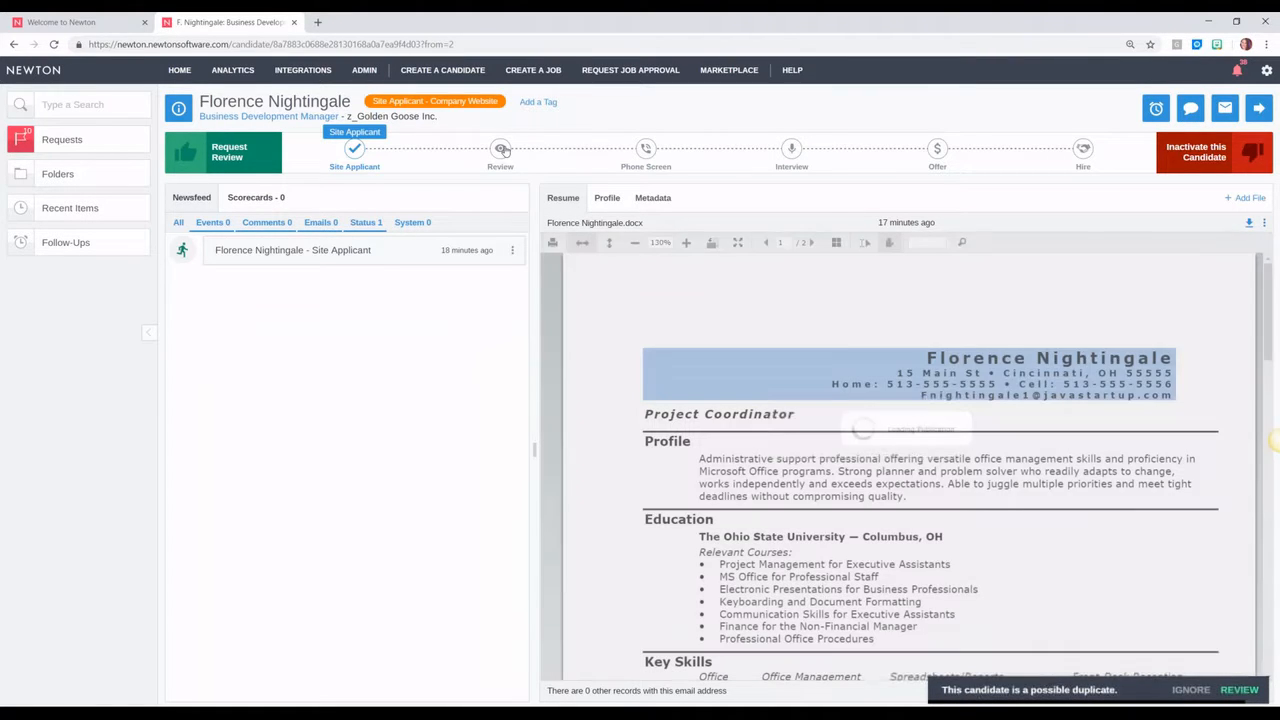
mouse_move(503, 160)
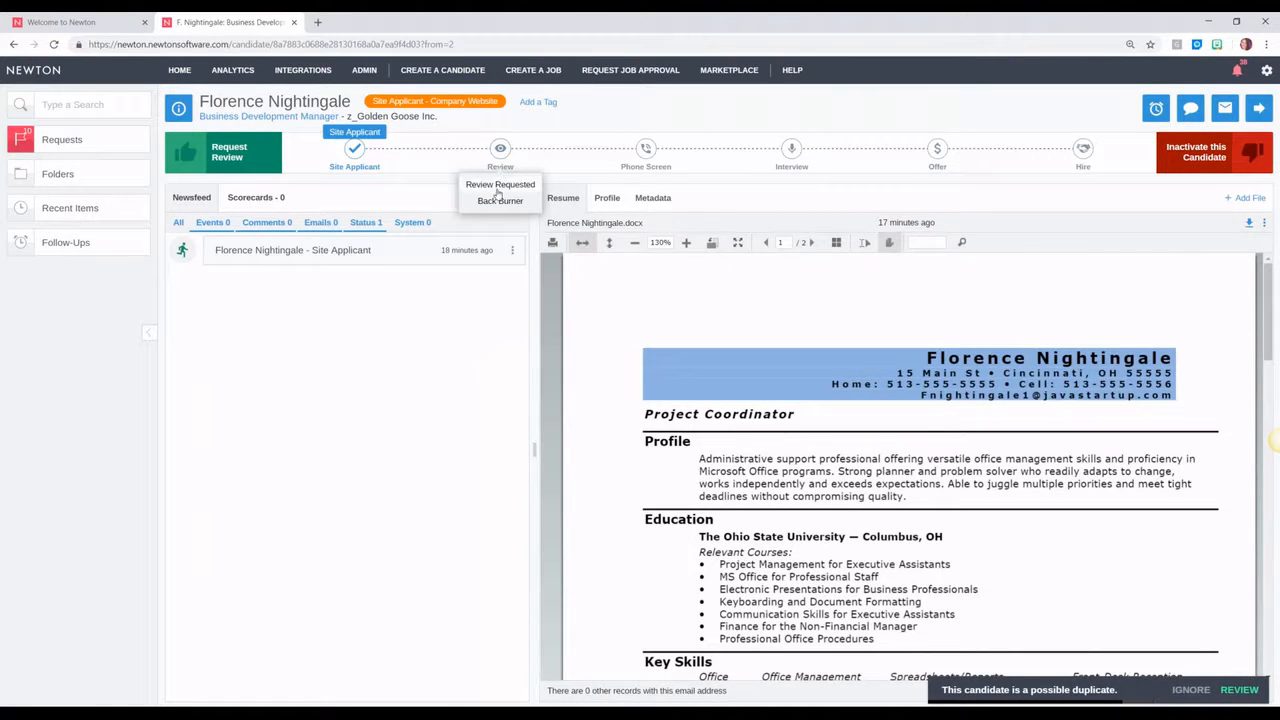
click(497, 186)
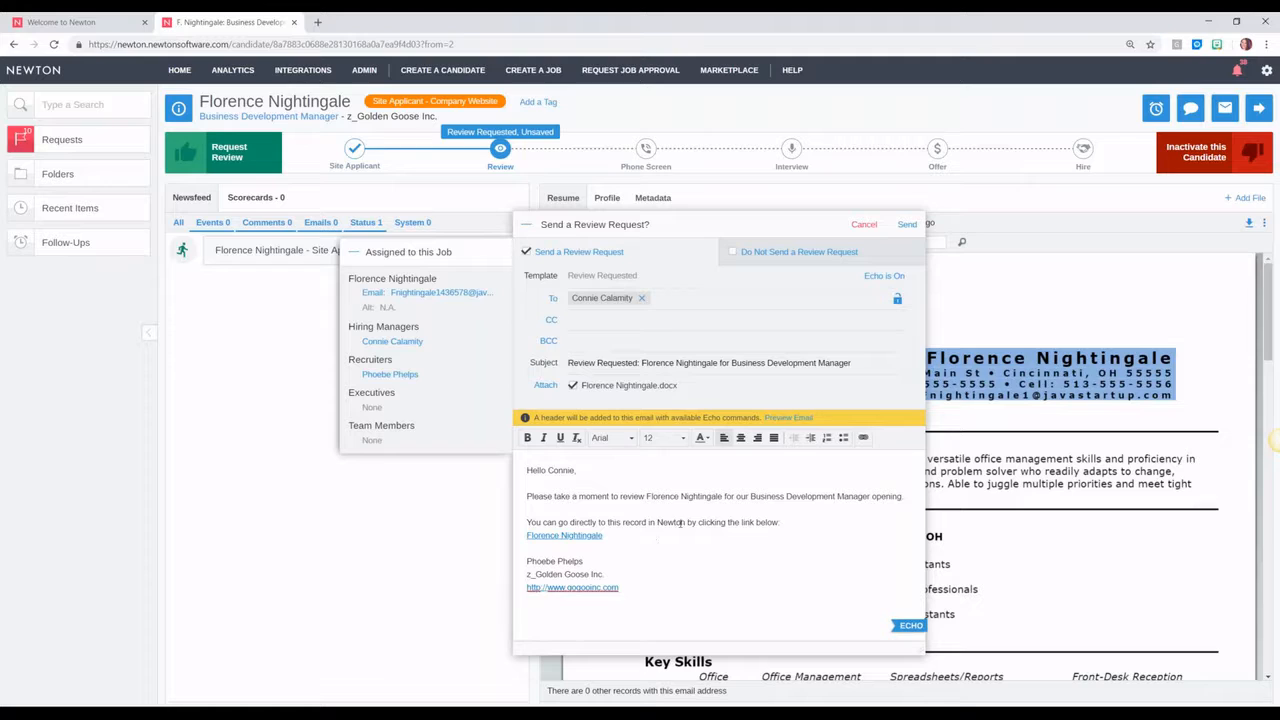
click(785, 252)
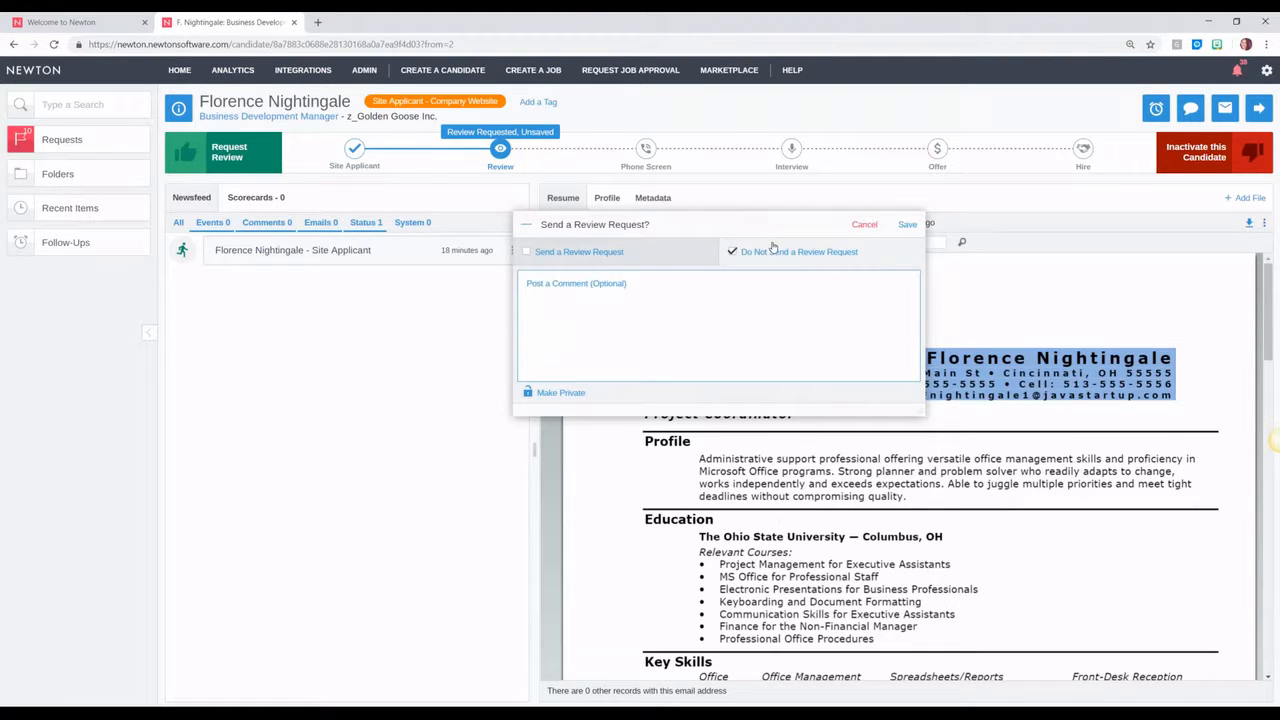
Step: Add the note 'sending assessment' and save the Review Requested stage
click(737, 334)
text(sending asse)
key(BackSpace)
text(essment)
click(907, 224)
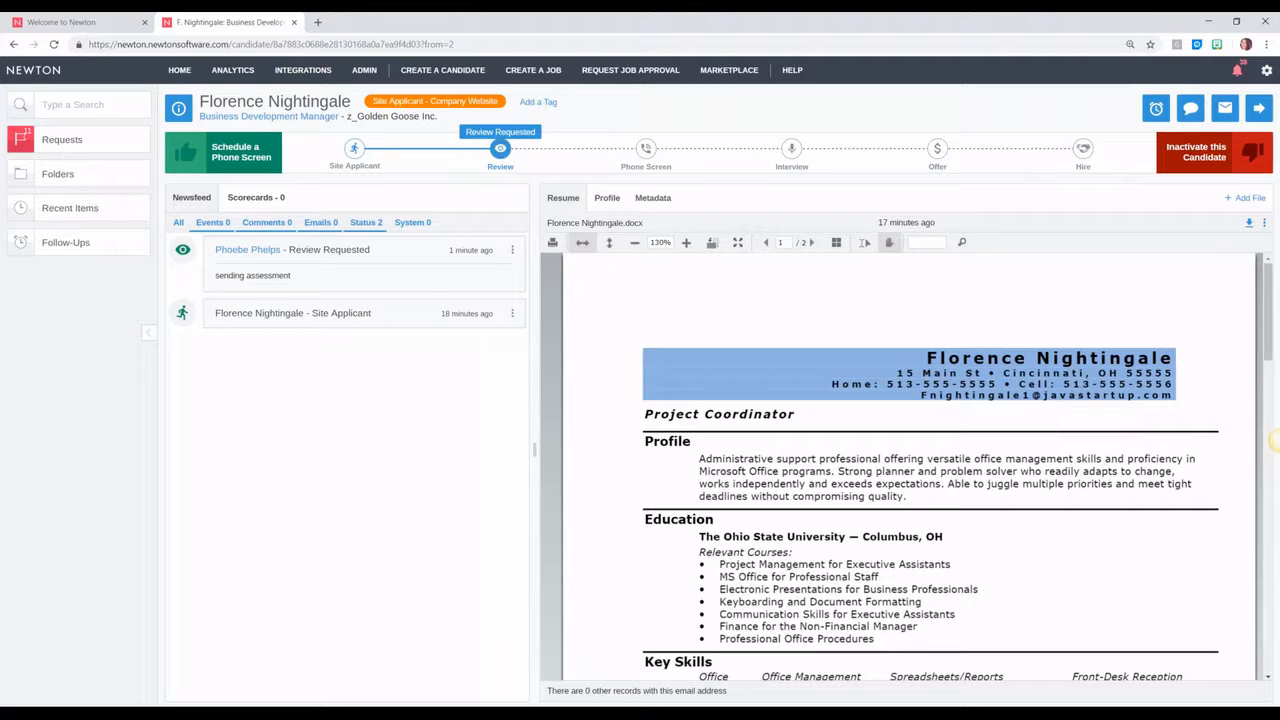
Step: Start a new email to the candidate, typing and then clearing a hand-written greeting
click(1225, 108)
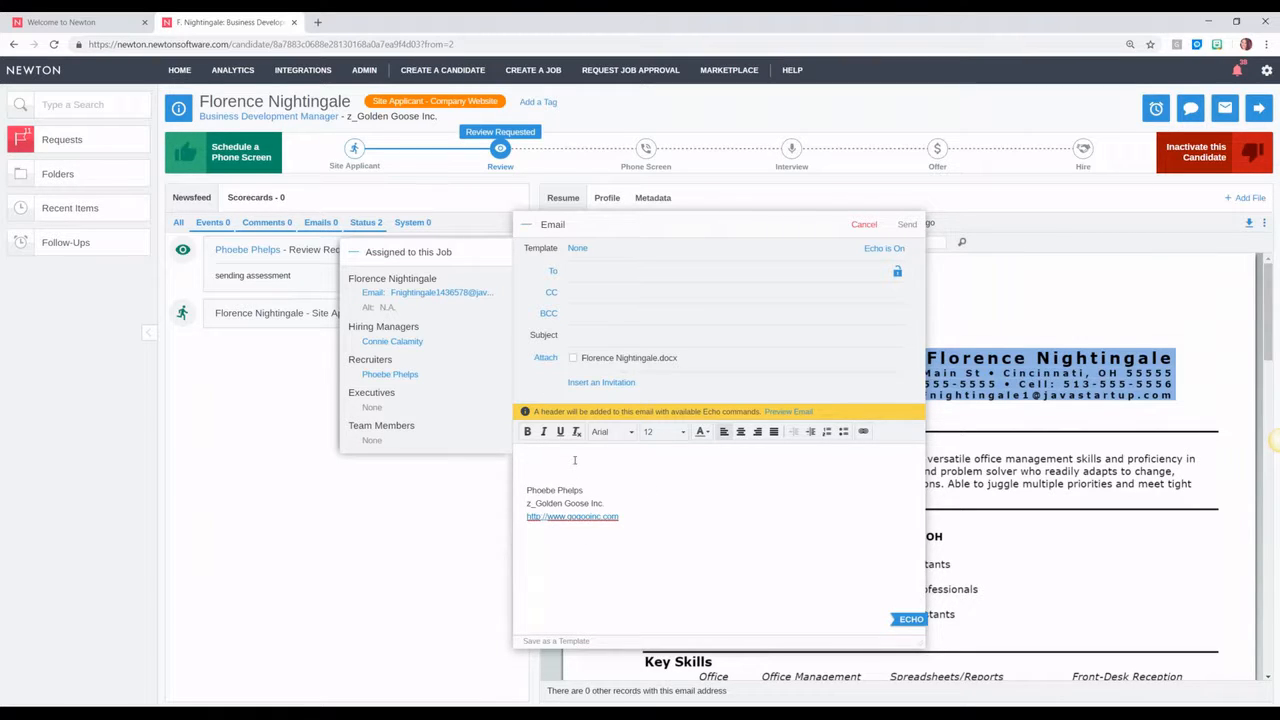
text(Hi Florence,)
key(Return)
key(Return)
text(Please)
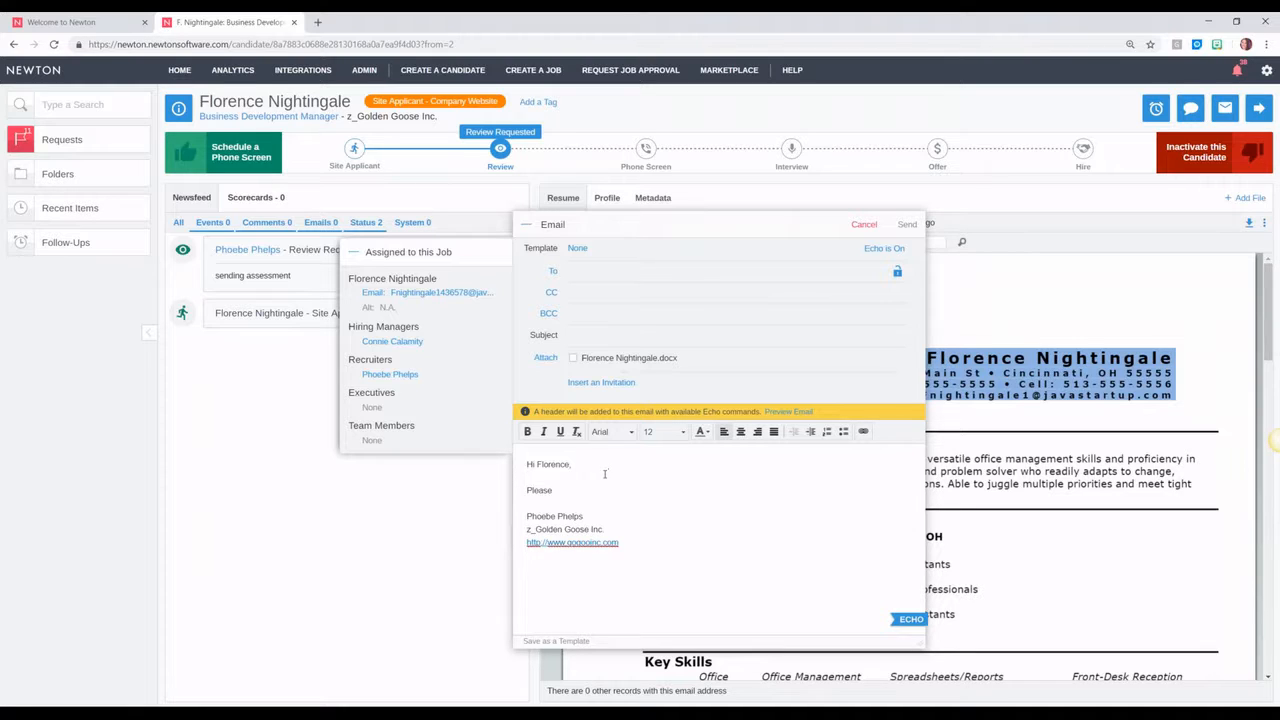
key(BackSpace)
key(BackSpace)
key(BackSpace)
key(BackSpace)
key(BackSpace)
key(BackSpace)
key(BackSpace)
key(BackSpace)
key(BackSpace)
key(BackSpace)
key(BackSpace)
key(BackSpace)
key(BackSpace)
key(BackSpace)
key(BackSpace)
key(BackSpace)
key(BackSpace)
key(BackSpace)
key(BackSpace)
key(BackSpace)
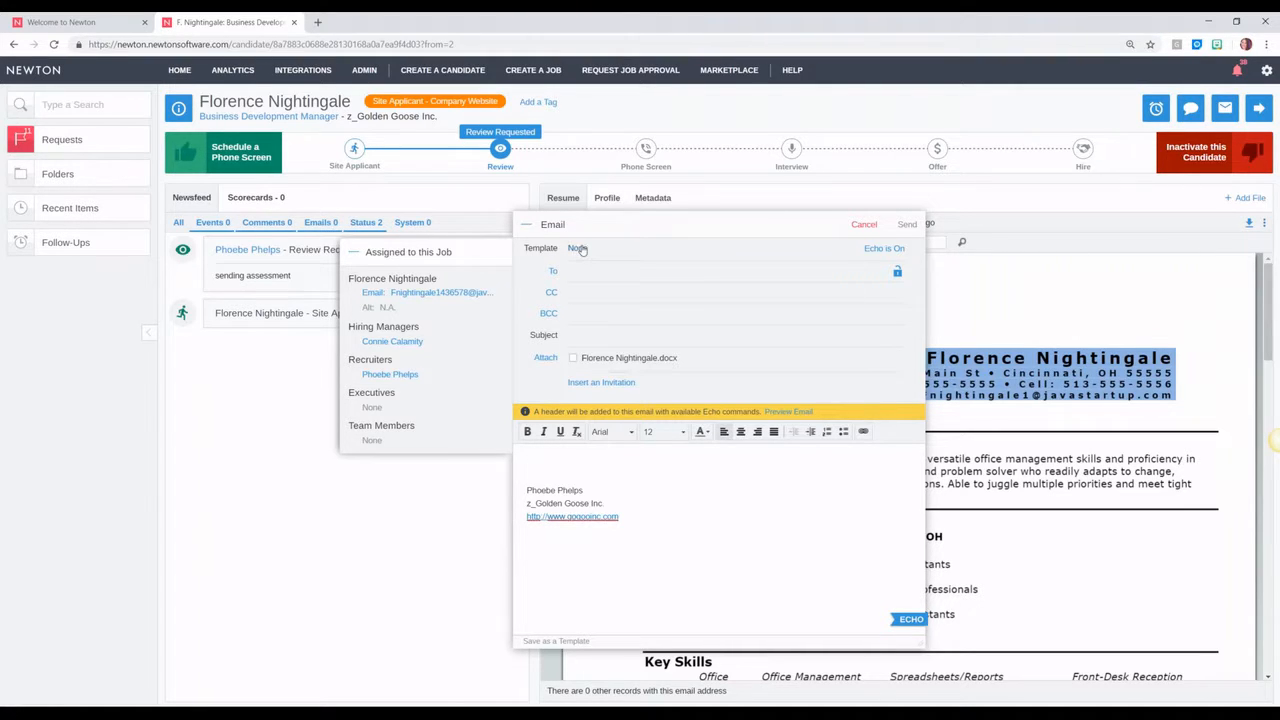
Step: Fill the email from the Assessment Email template, add LINK, set the candidate as recipient, and send
click(577, 248)
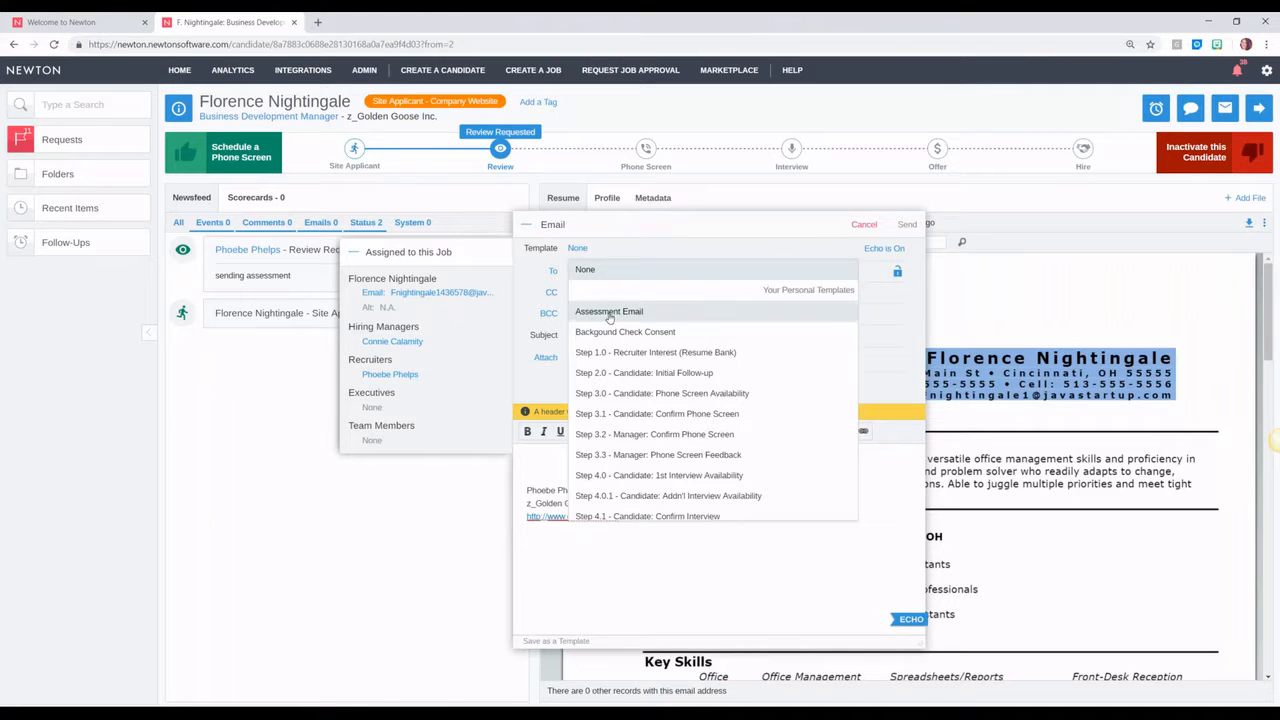
click(614, 313)
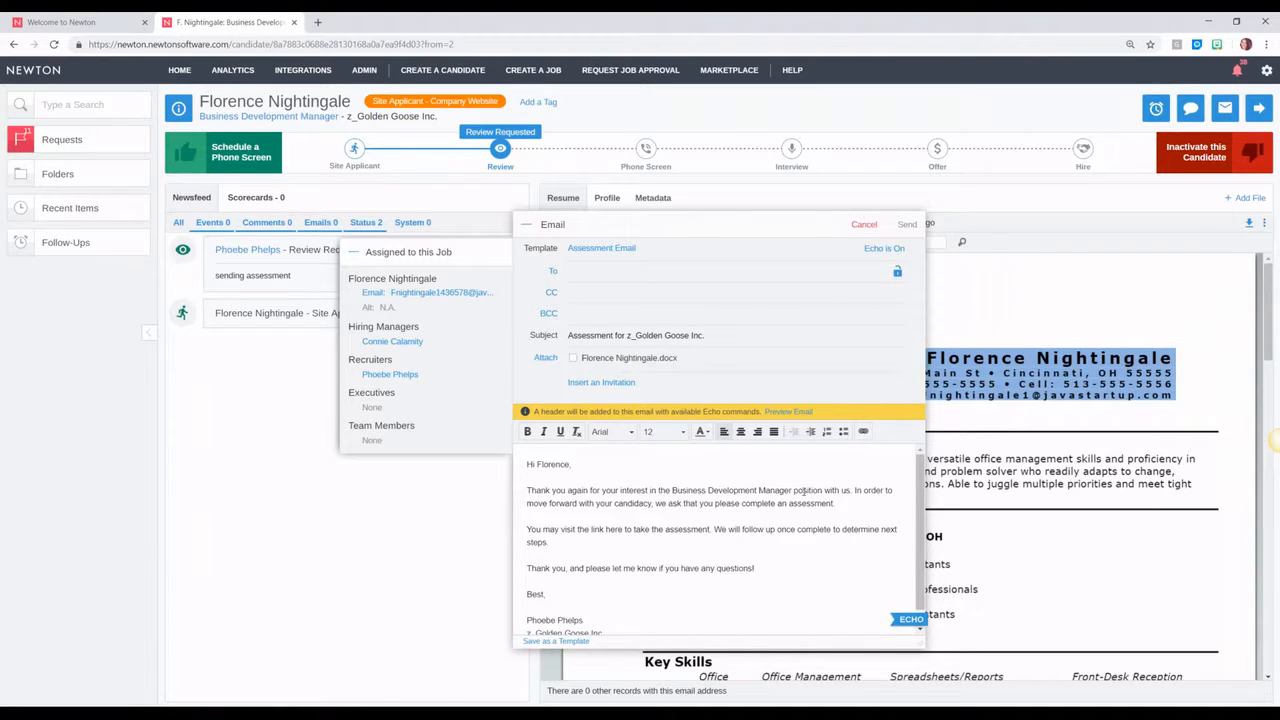
scroll(651, 518, down, 1)
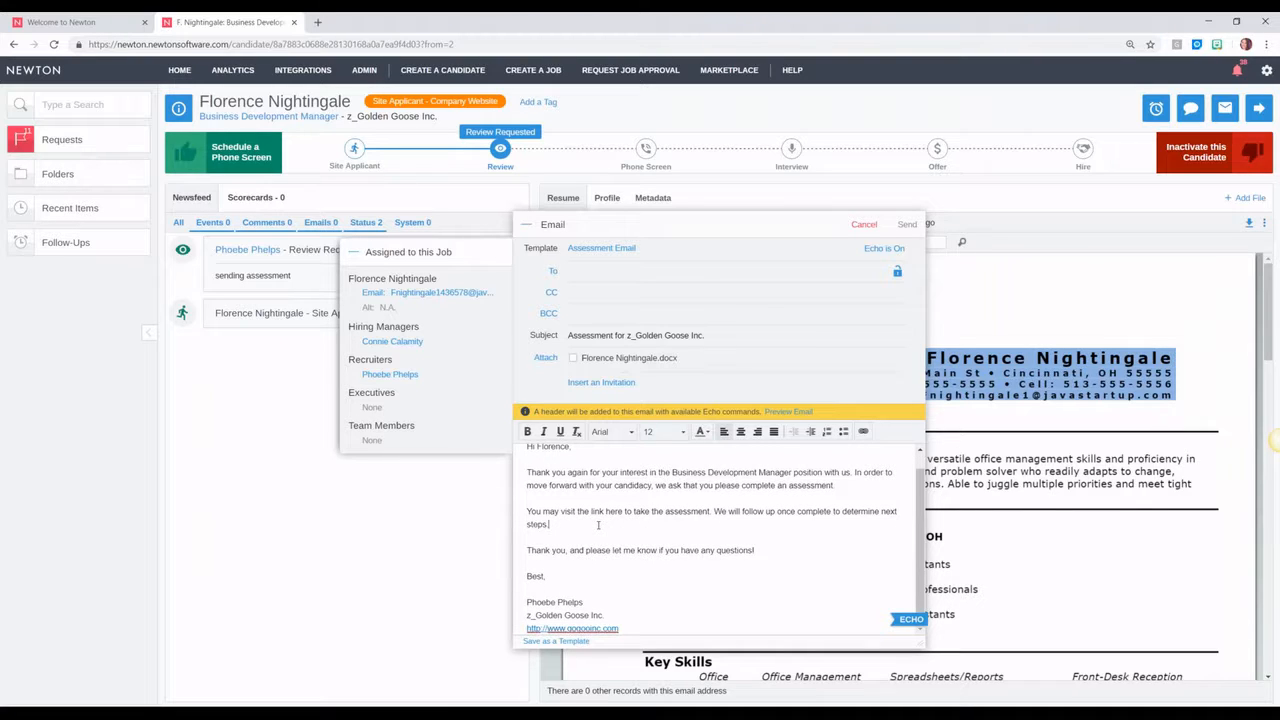
text(LINK)
drag(370, 295, 572, 284)
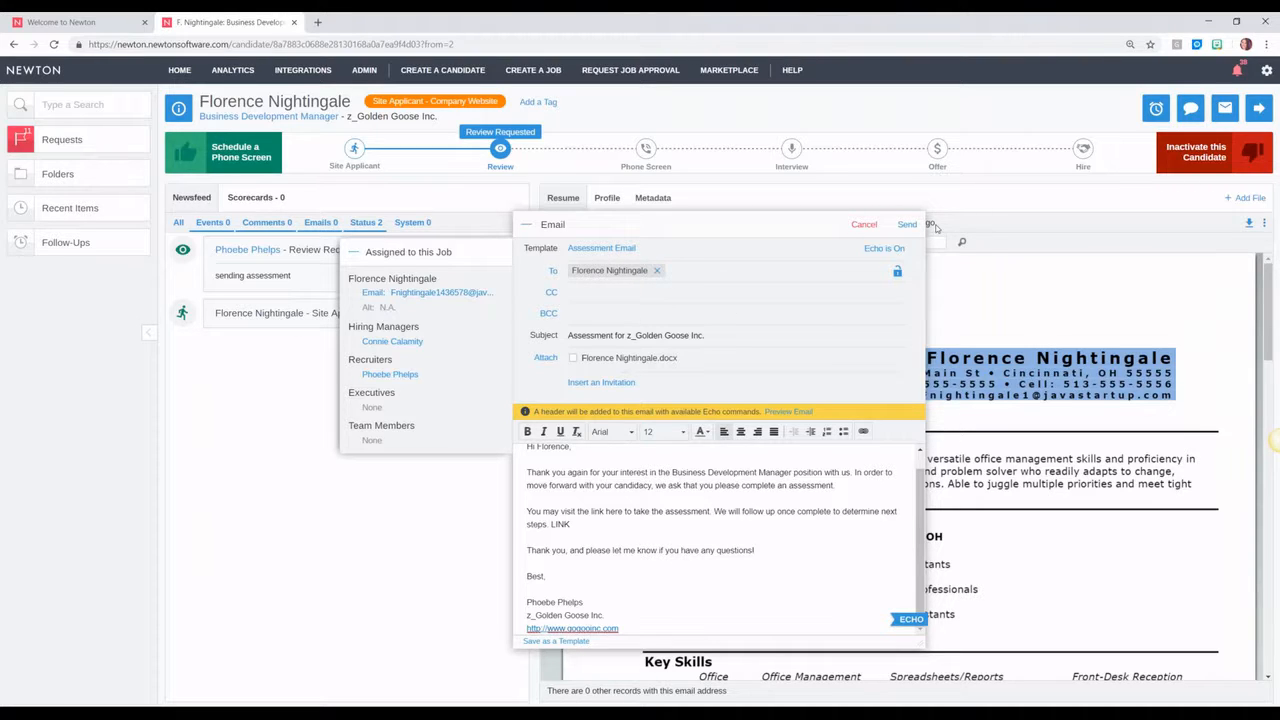
click(907, 224)
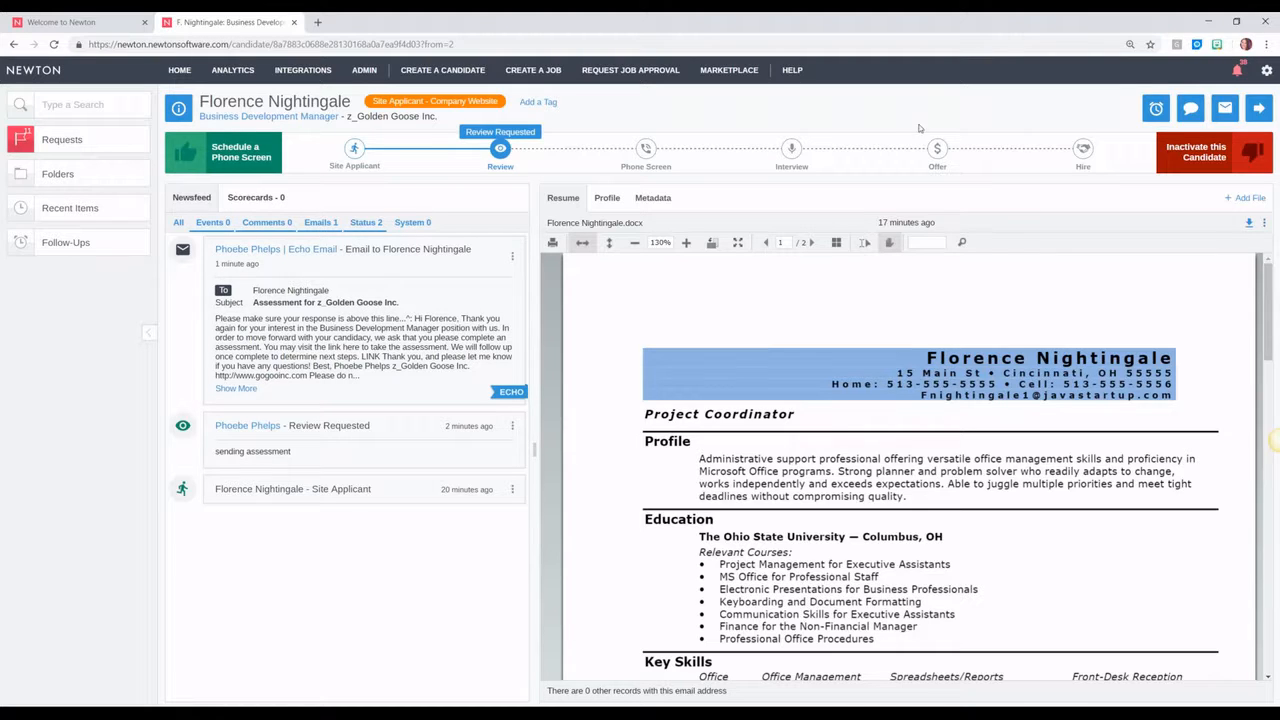
Step: Post and save the comment 'LVM about assessment' from the header's comment icon
click(1190, 110)
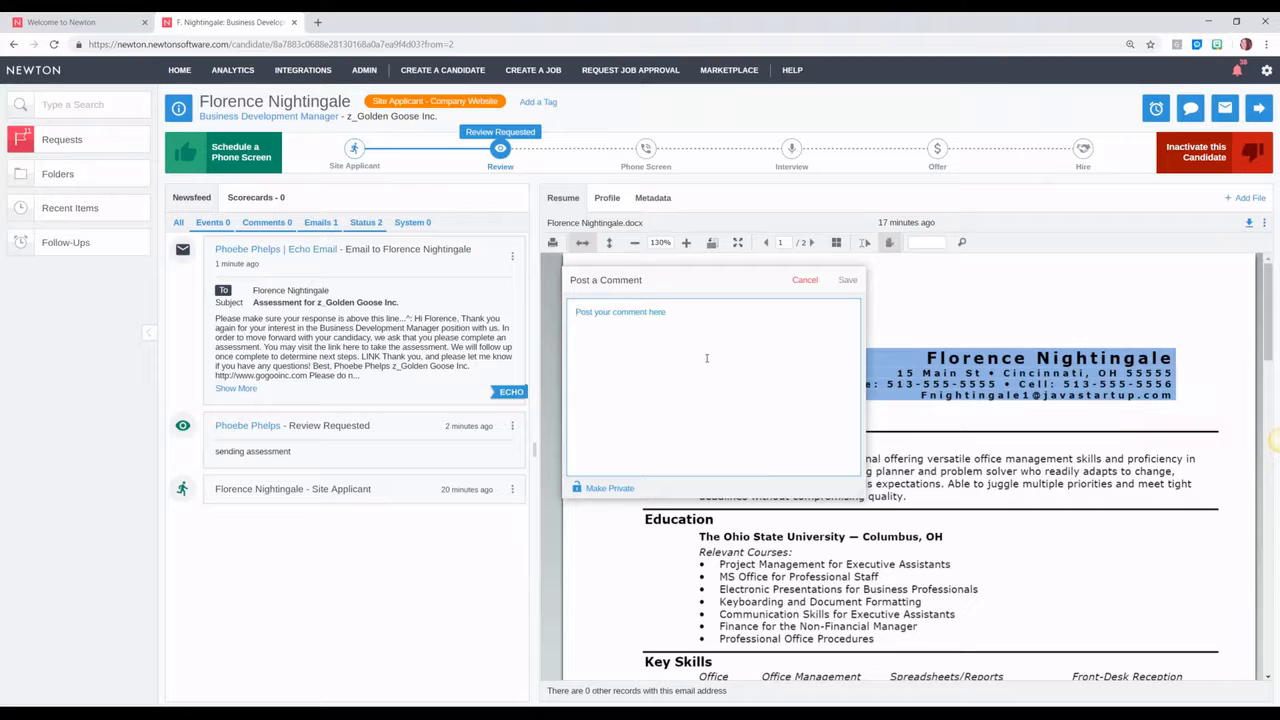
text(LVM about assessment)
click(847, 280)
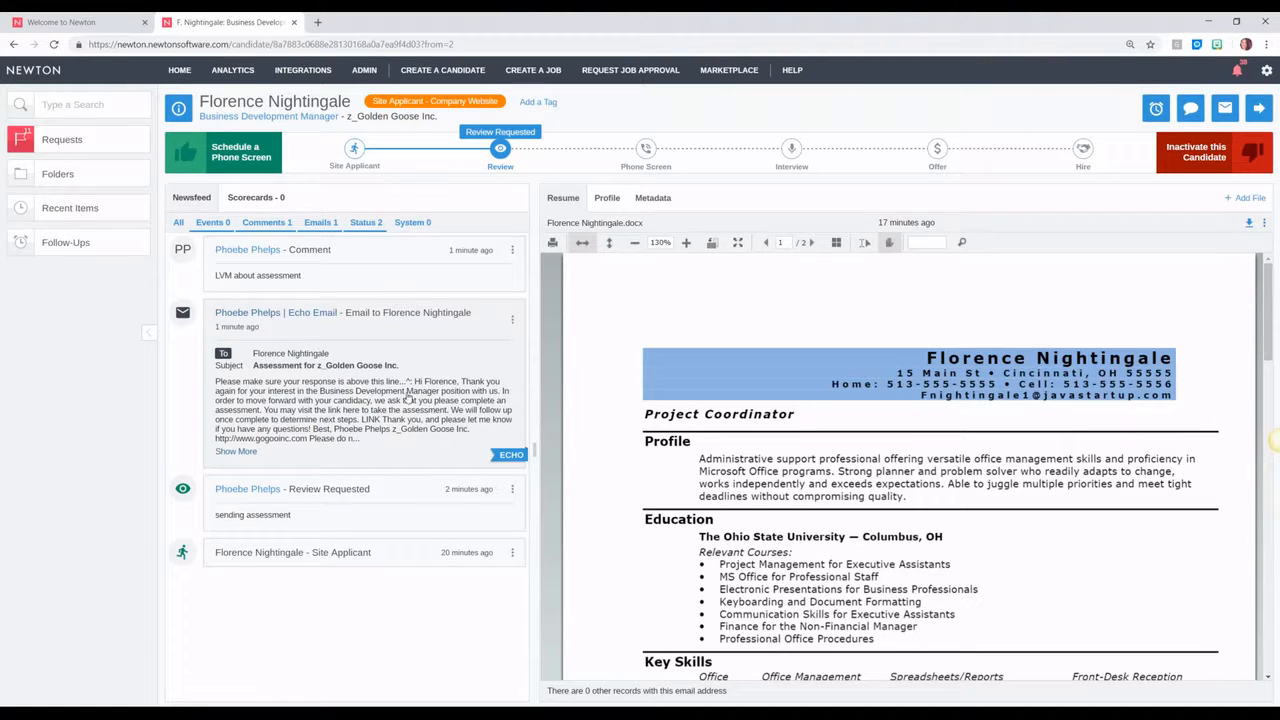
Step: On the next candidate, start a Review Requested with note 'sending assessment', then cancel it
click(1258, 108)
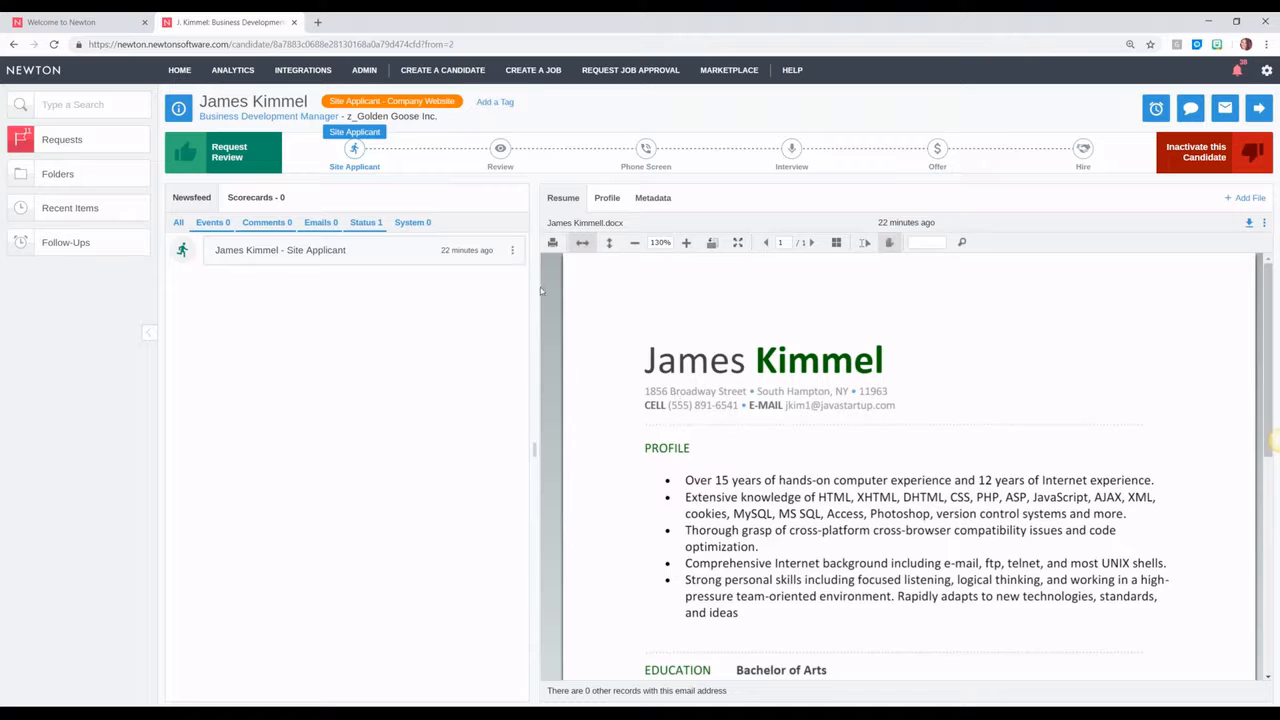
click(501, 150)
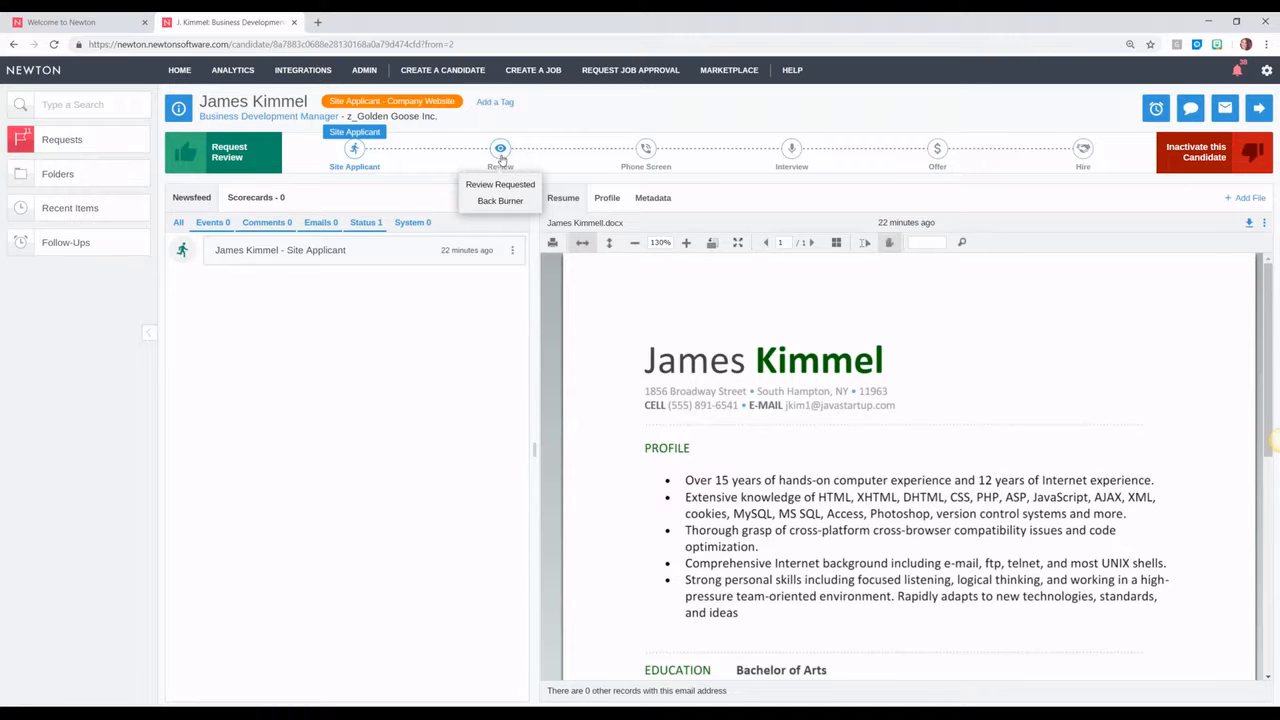
click(500, 185)
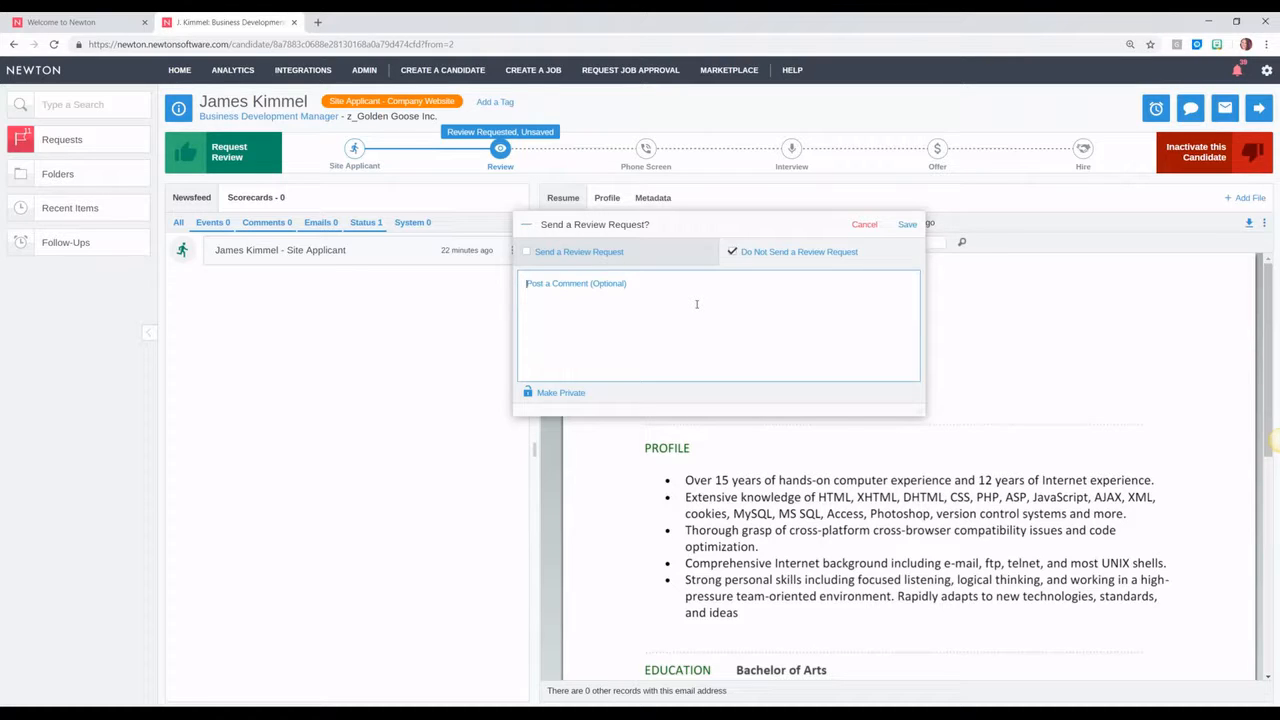
text(sending assessment)
click(866, 224)
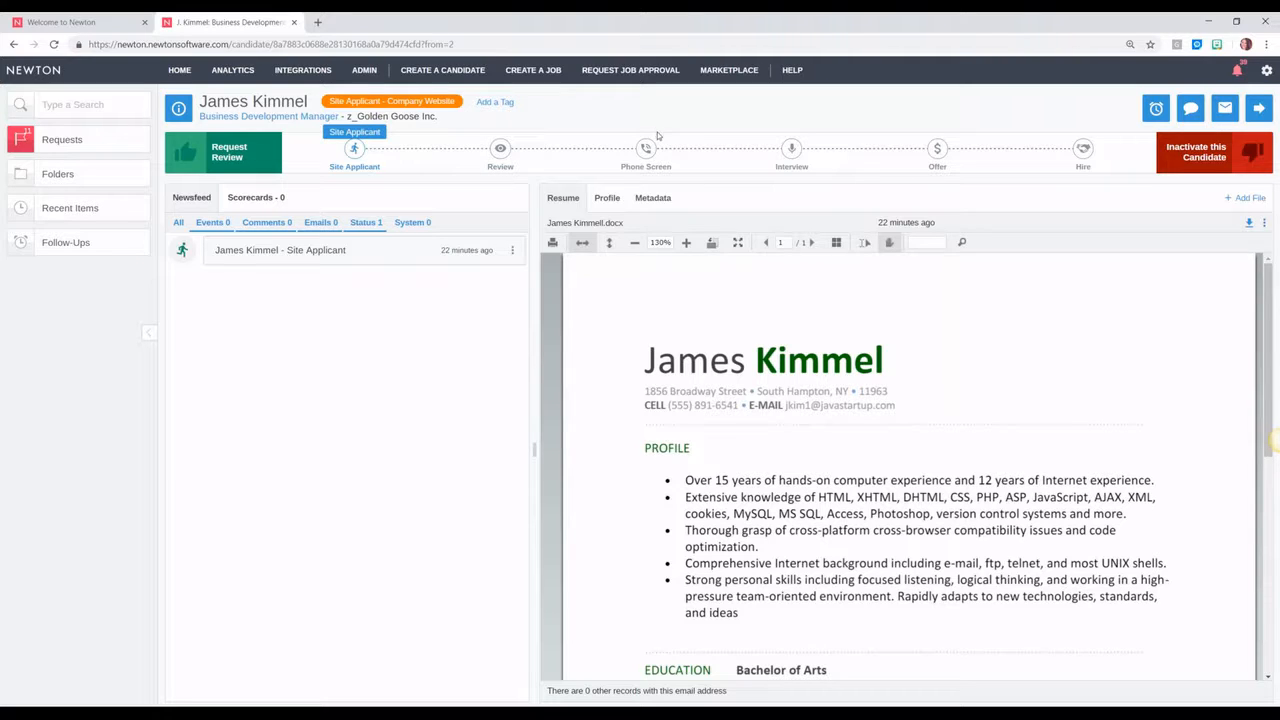
mouse_move(655, 152)
click(648, 184)
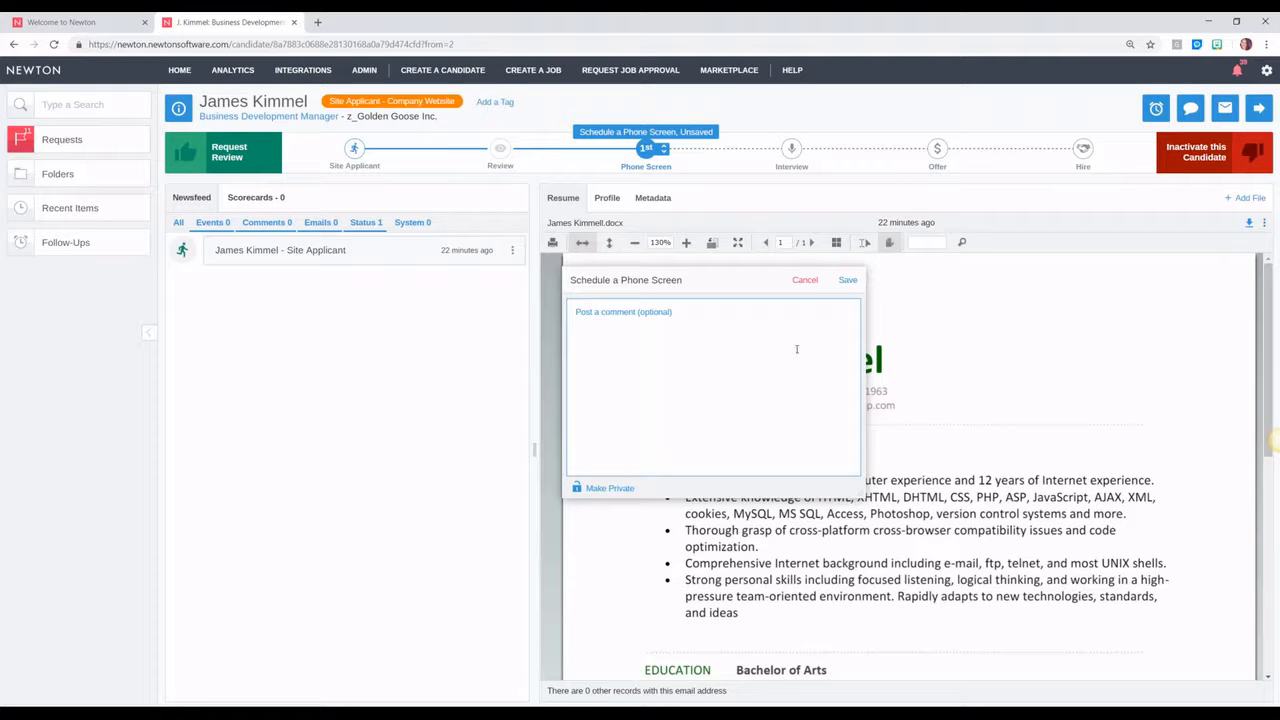
click(805, 280)
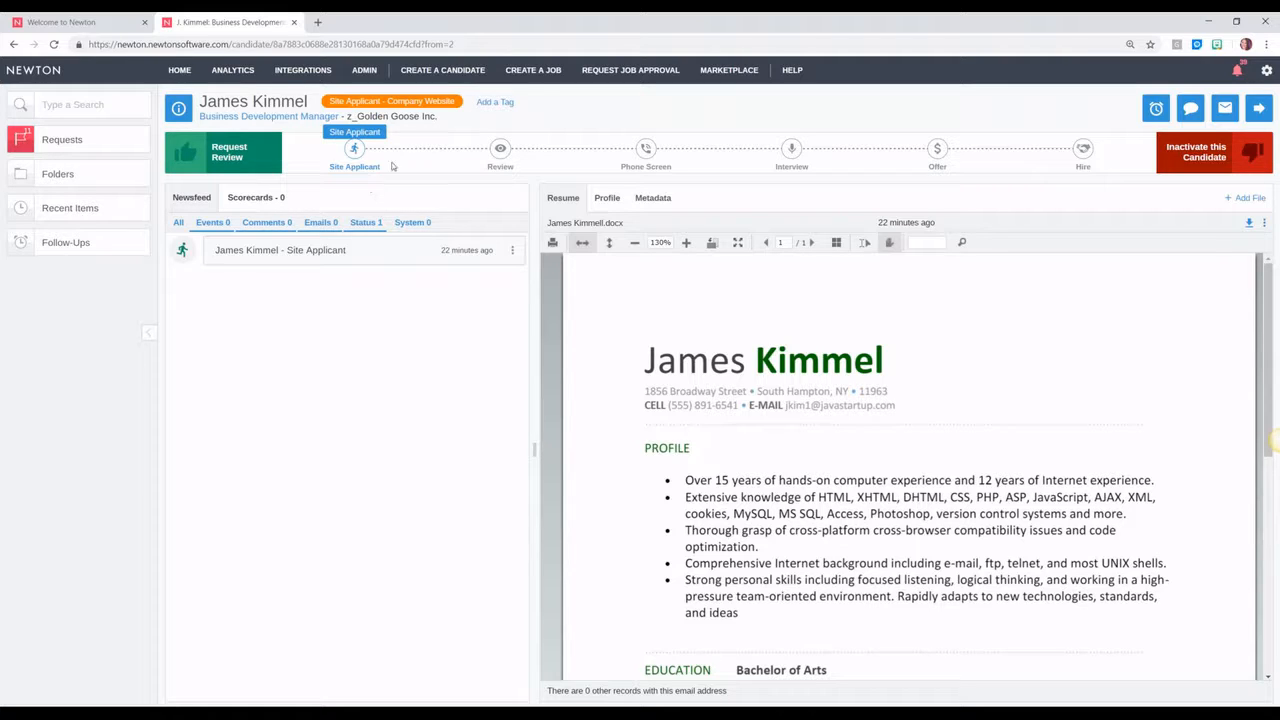
click(501, 149)
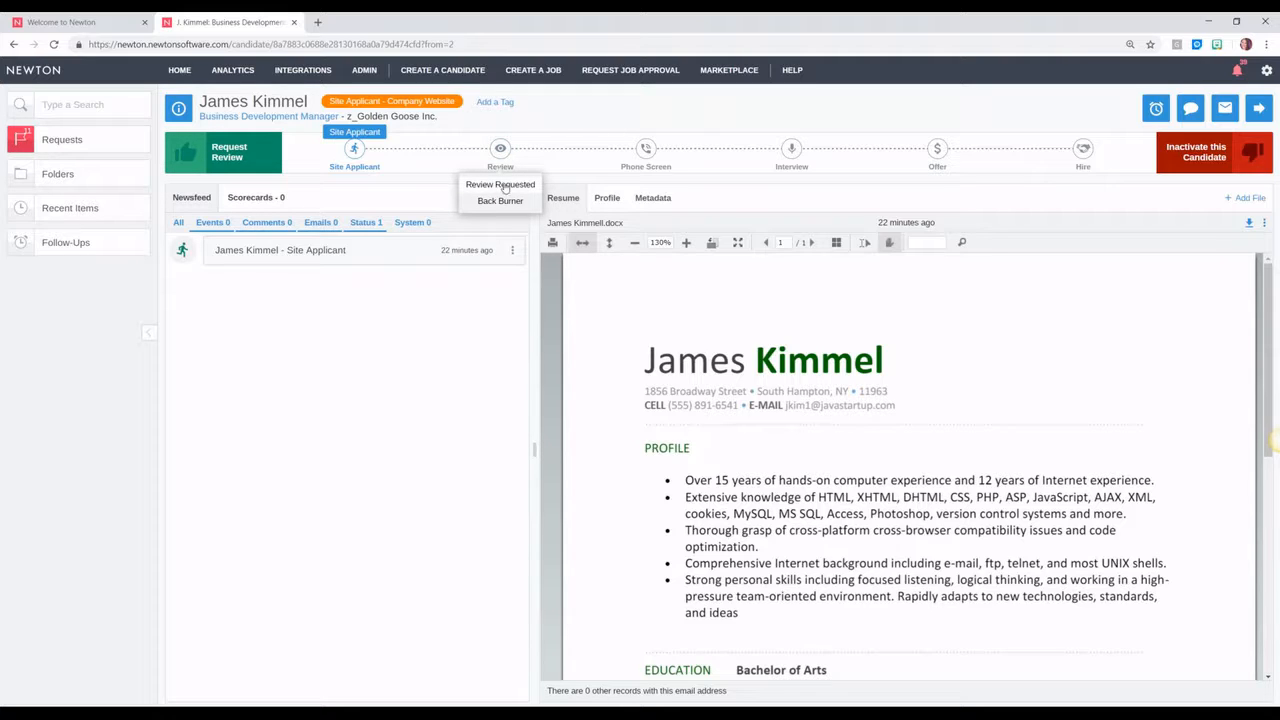
click(645, 148)
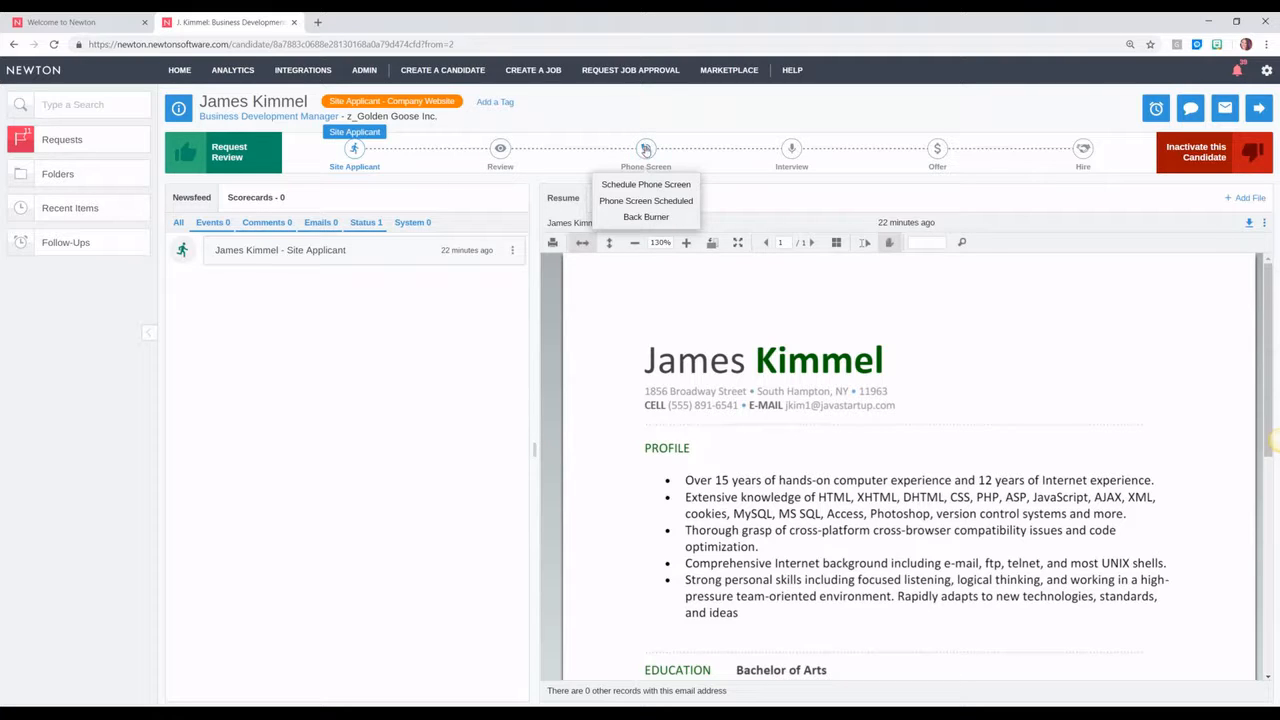
click(644, 185)
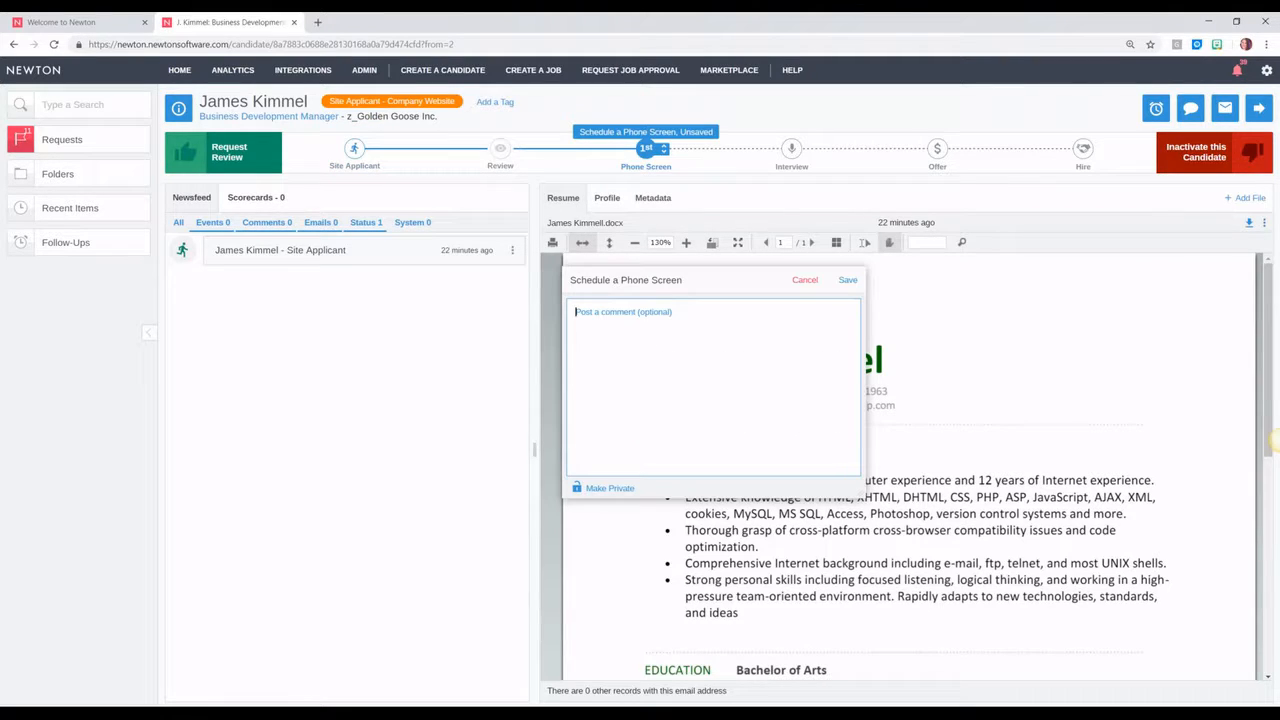
click(805, 280)
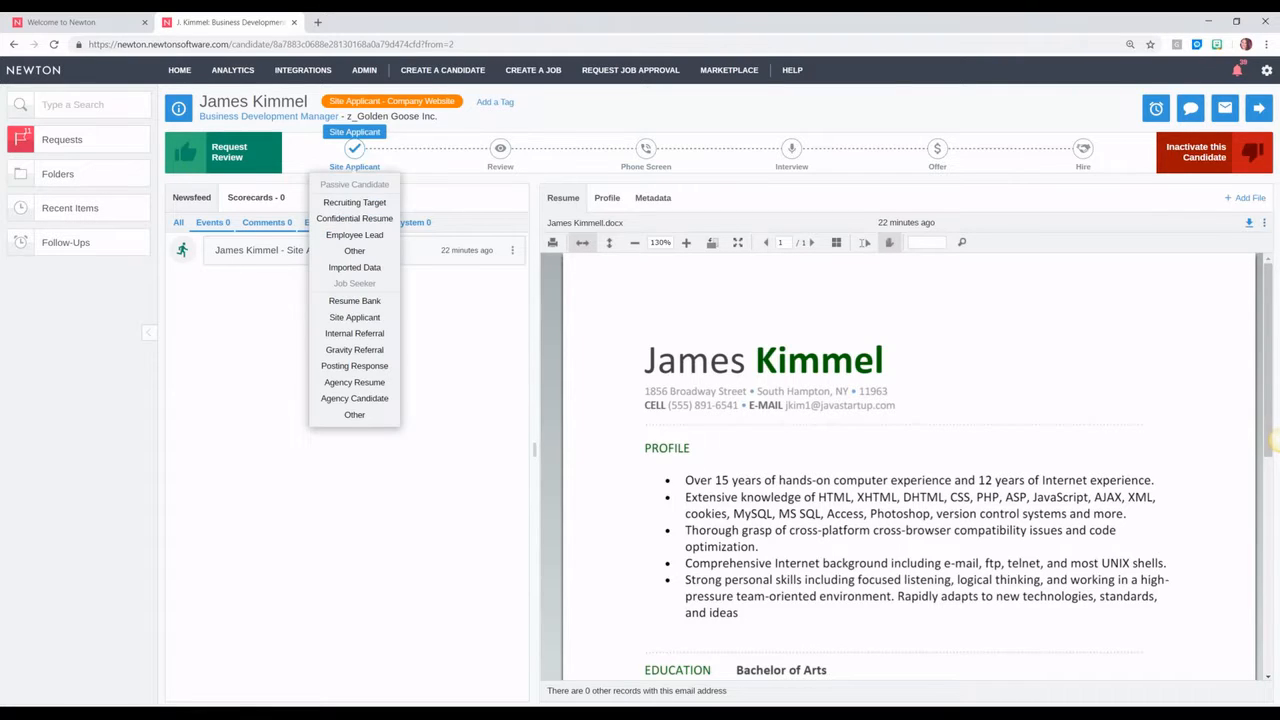
mouse_move(500, 149)
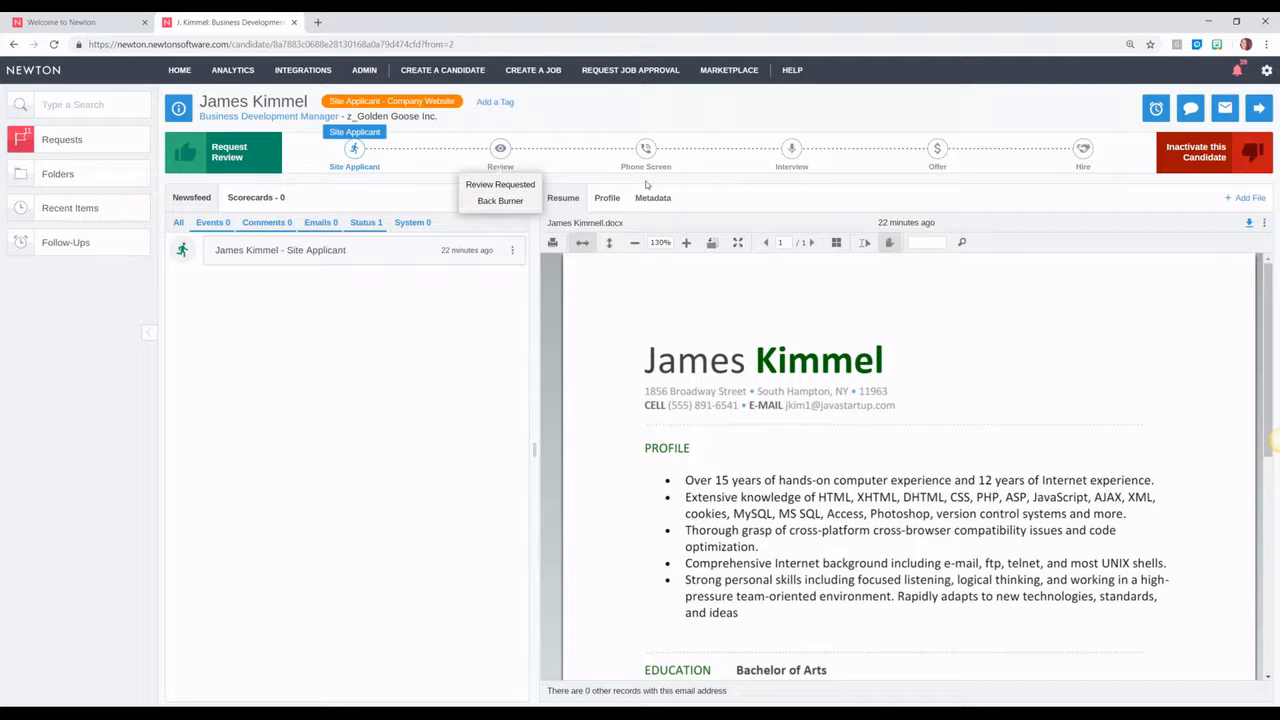
Step: From the dashboard, try the Inactive Candidates display option, cancel, then open the first review-request candidate
mouse_move(648, 158)
click(179, 70)
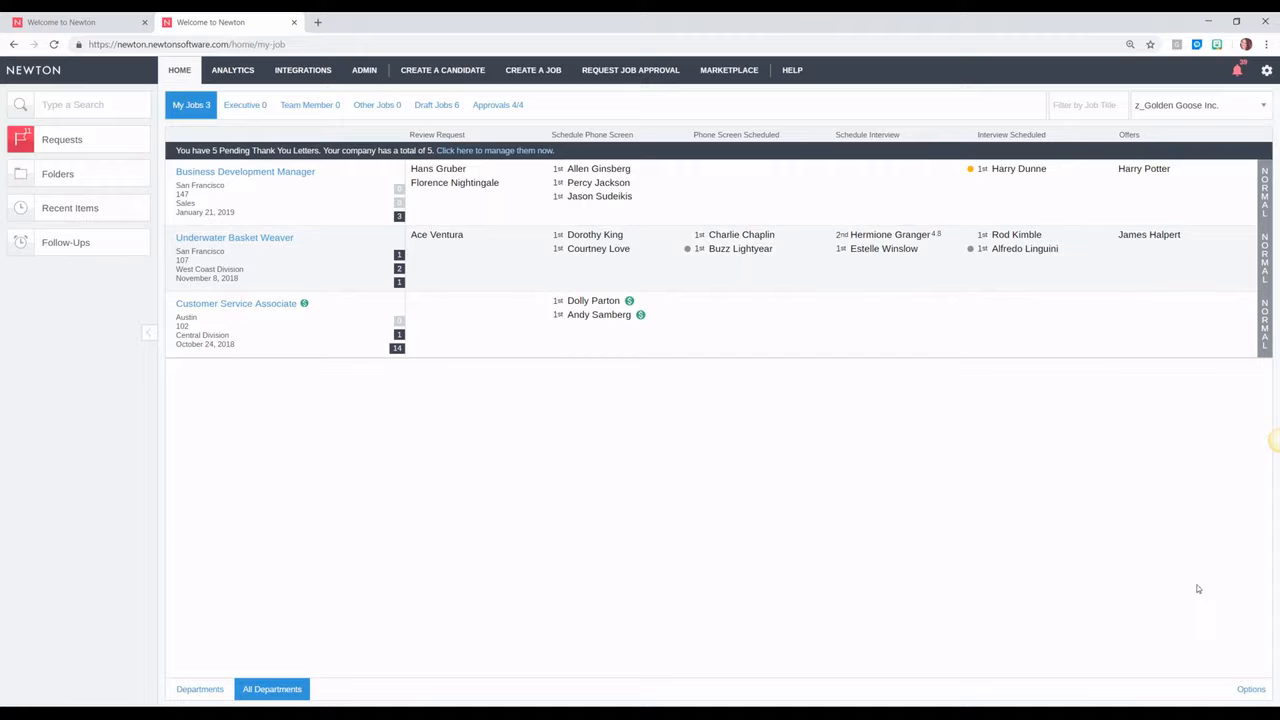
click(1250, 689)
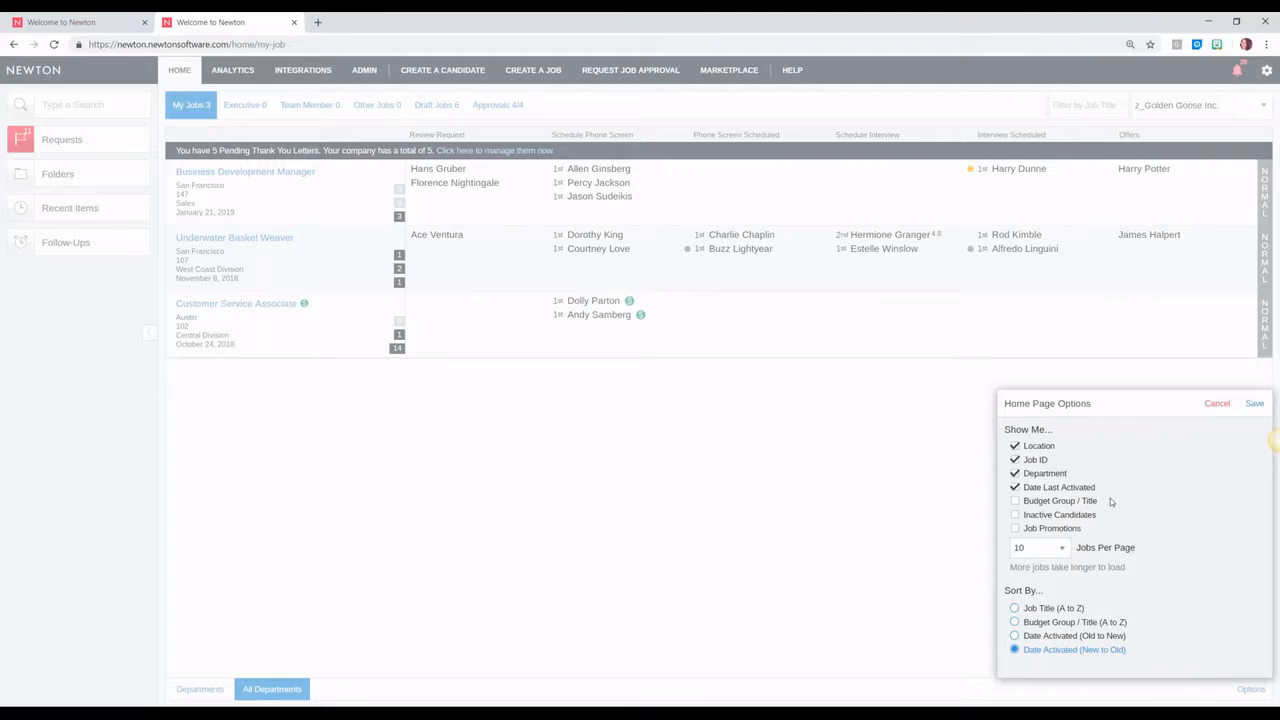
click(1033, 516)
click(1219, 405)
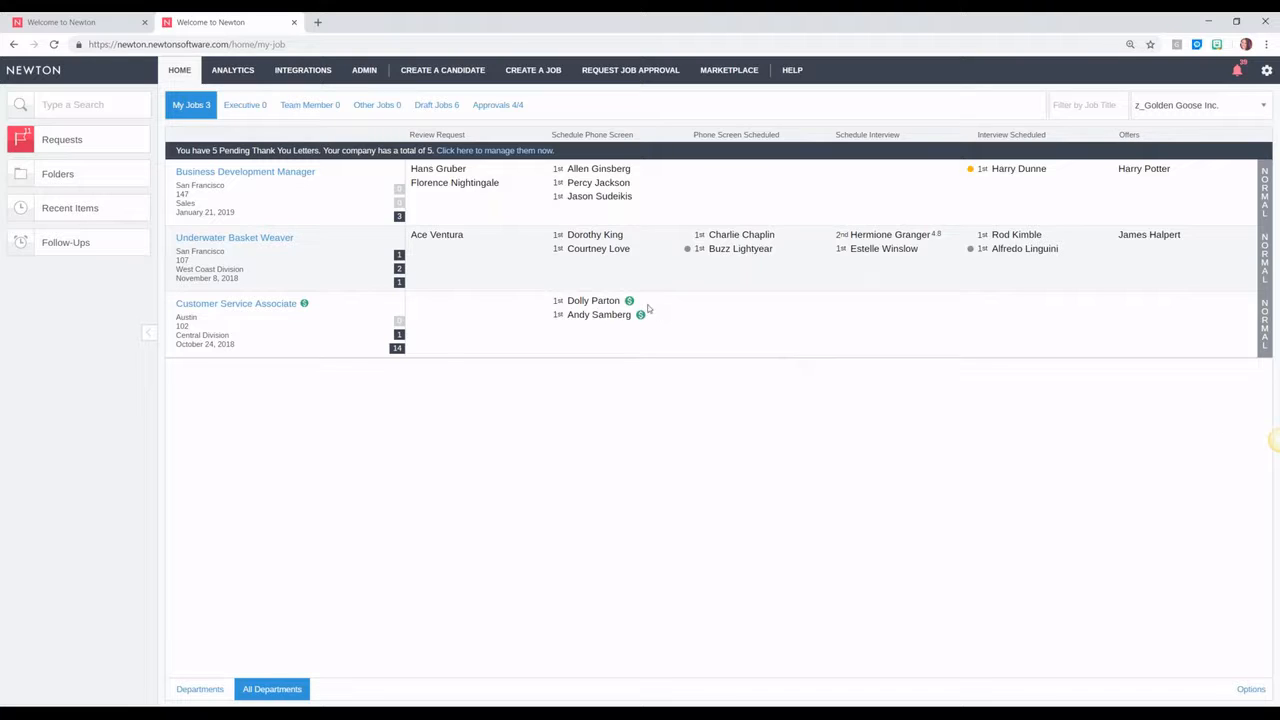
click(441, 172)
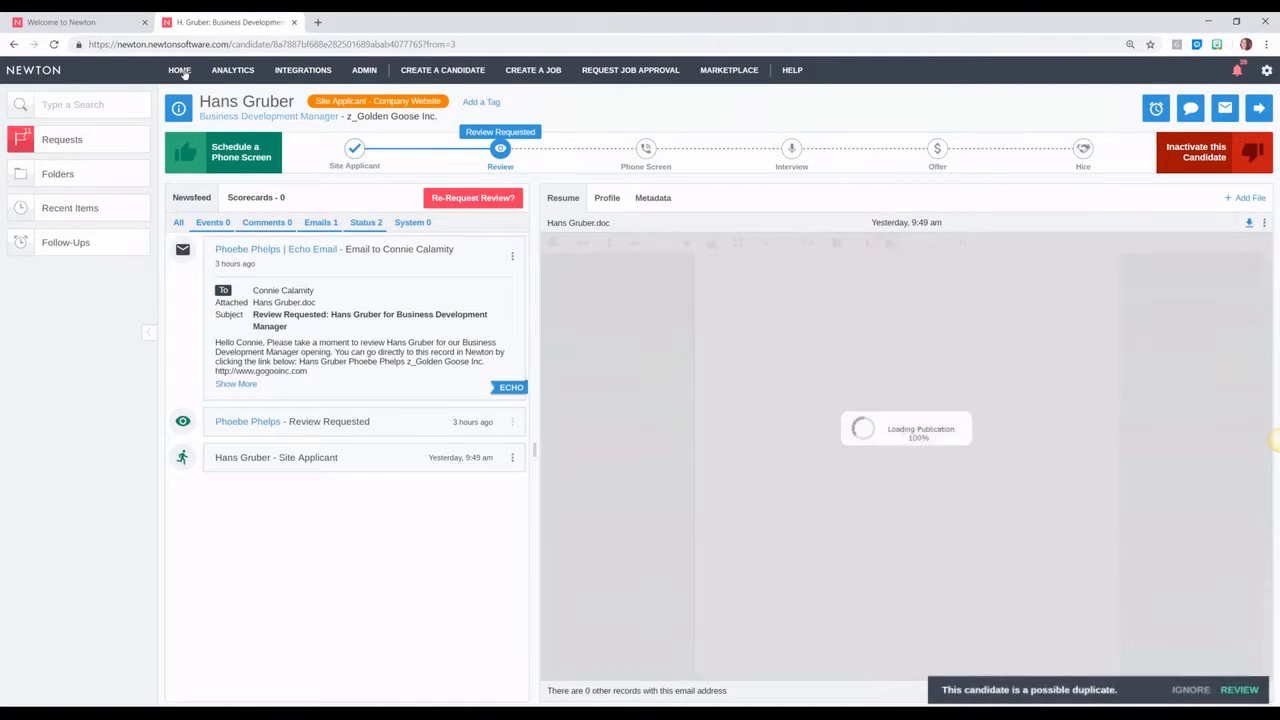
Step: Go back to HOME and open the Business Development Manager job's 3 job seekers badge
click(179, 70)
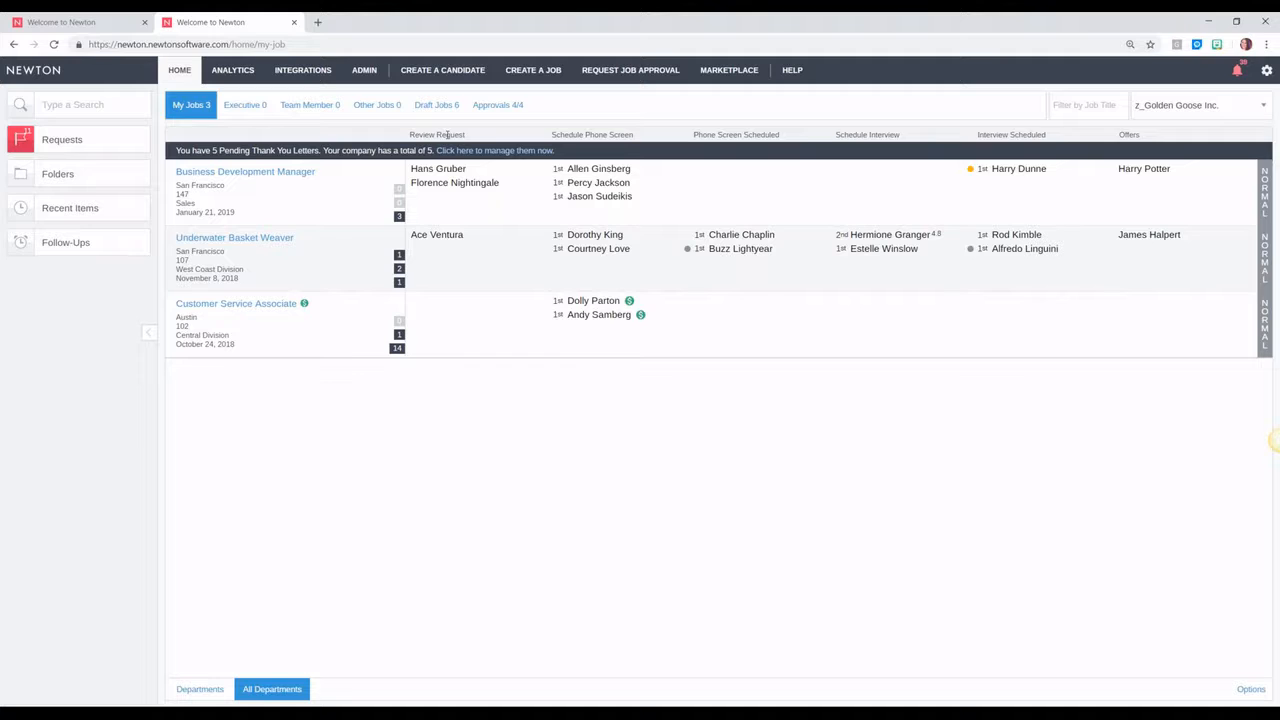
click(399, 216)
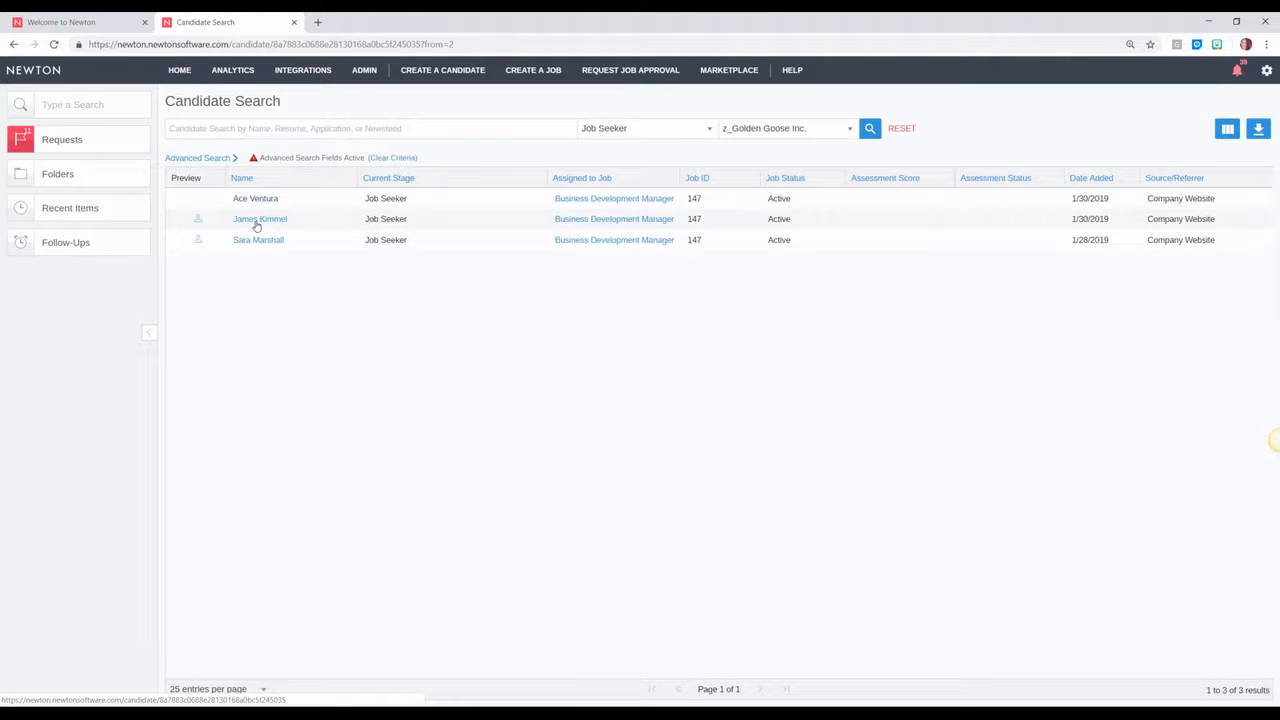
Step: Open the matching job seeker's candidate record from the Candidate Search results
click(274, 242)
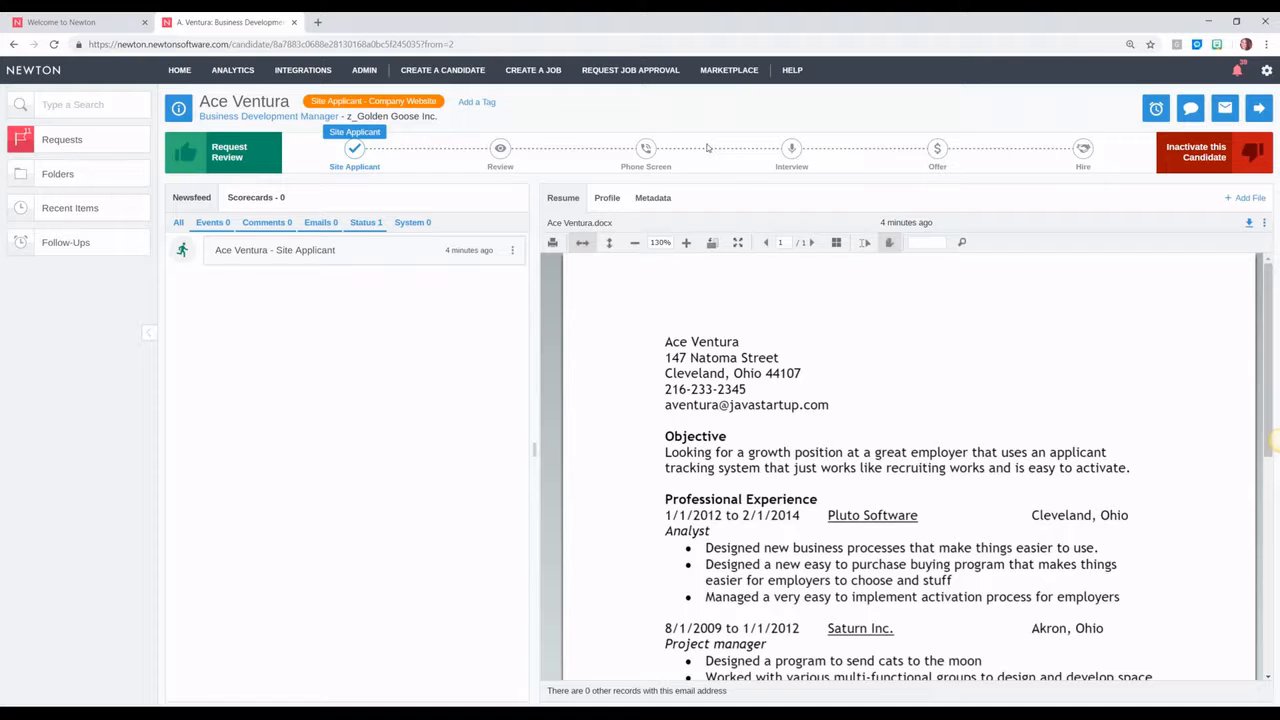
Step: Move the candidate to Schedule Interview with the comment 'looks great, let's tring straight in'
click(791, 152)
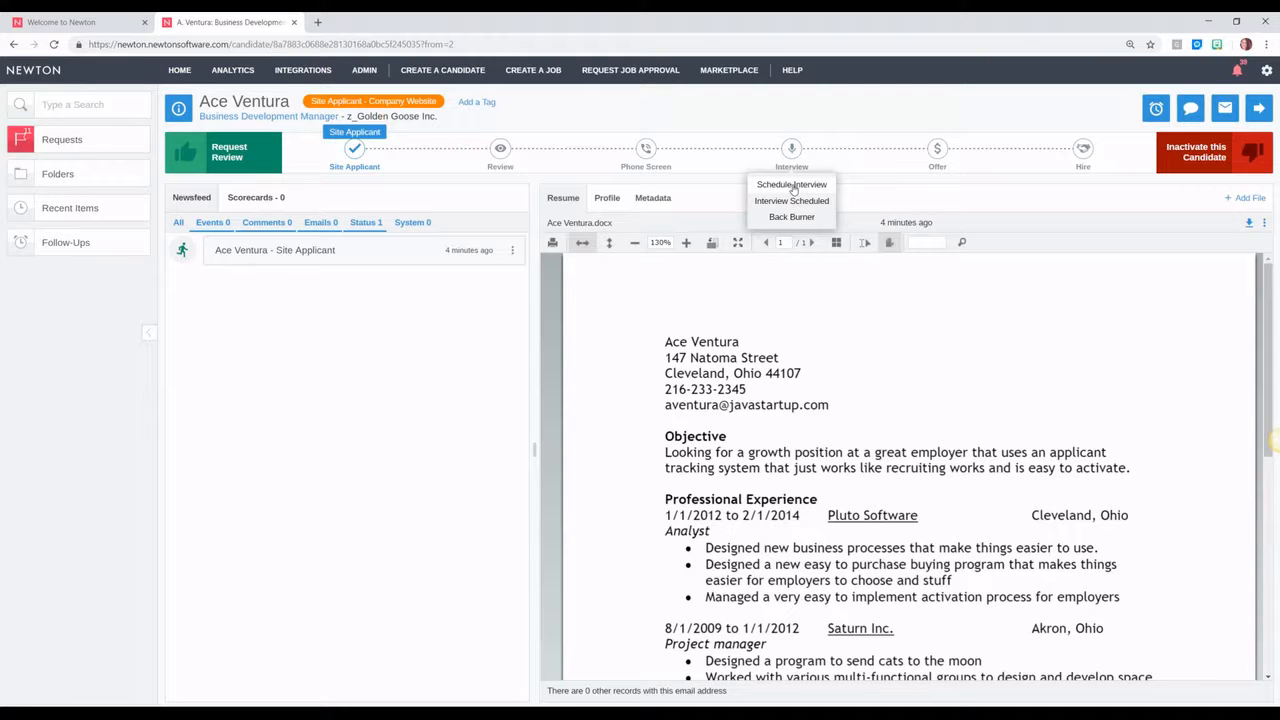
click(791, 185)
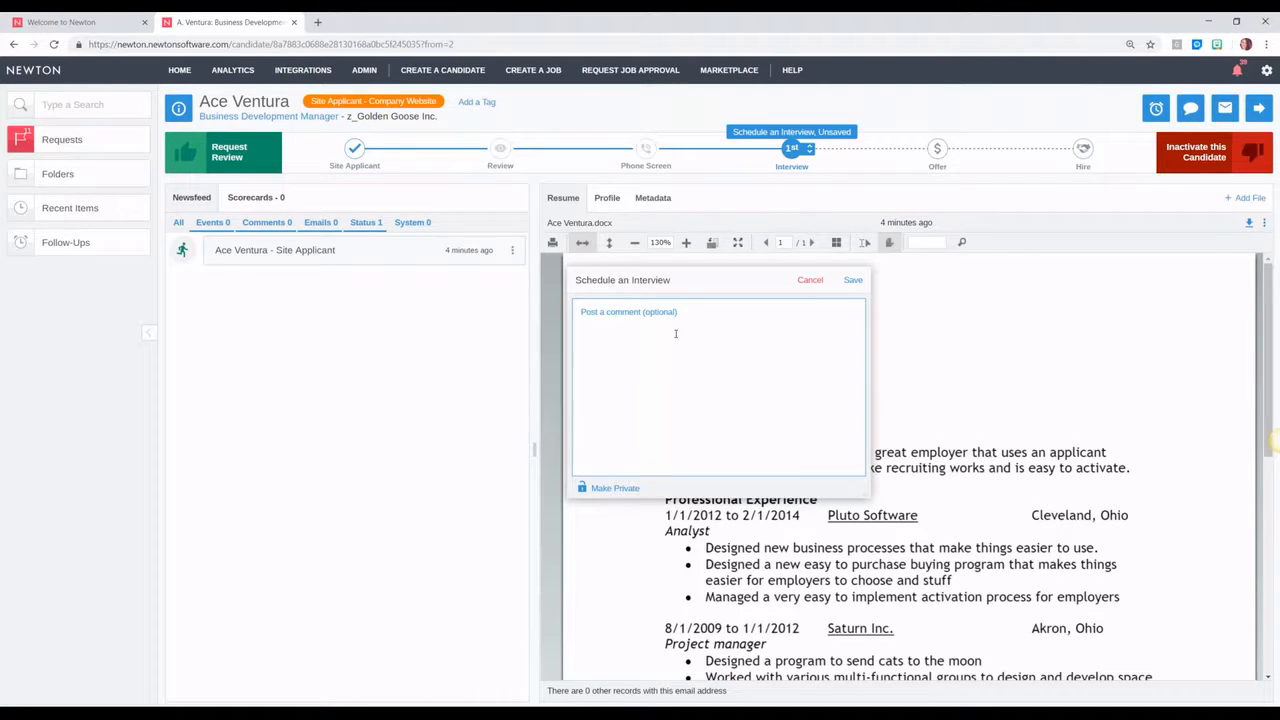
text(looks great, let's t)
text(ring straight in)
click(850, 281)
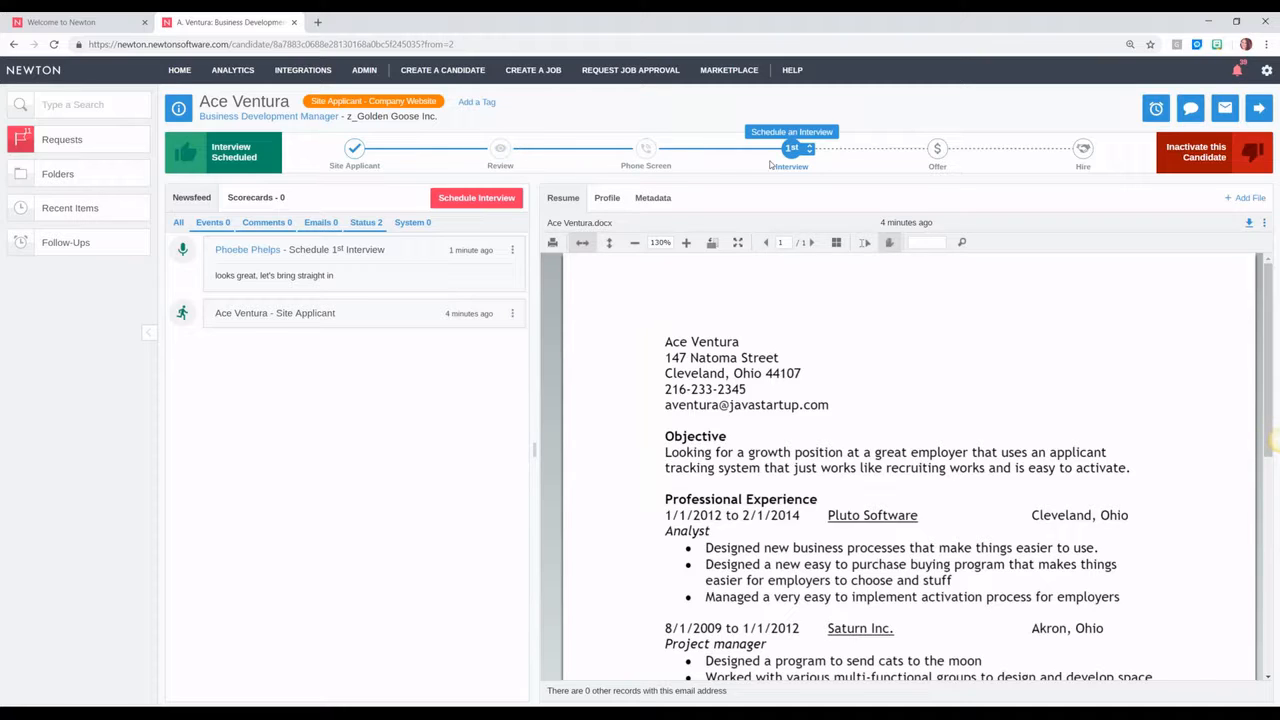
Step: Review the interview and phone screen stage options, then return to the jobs dashboard
click(791, 150)
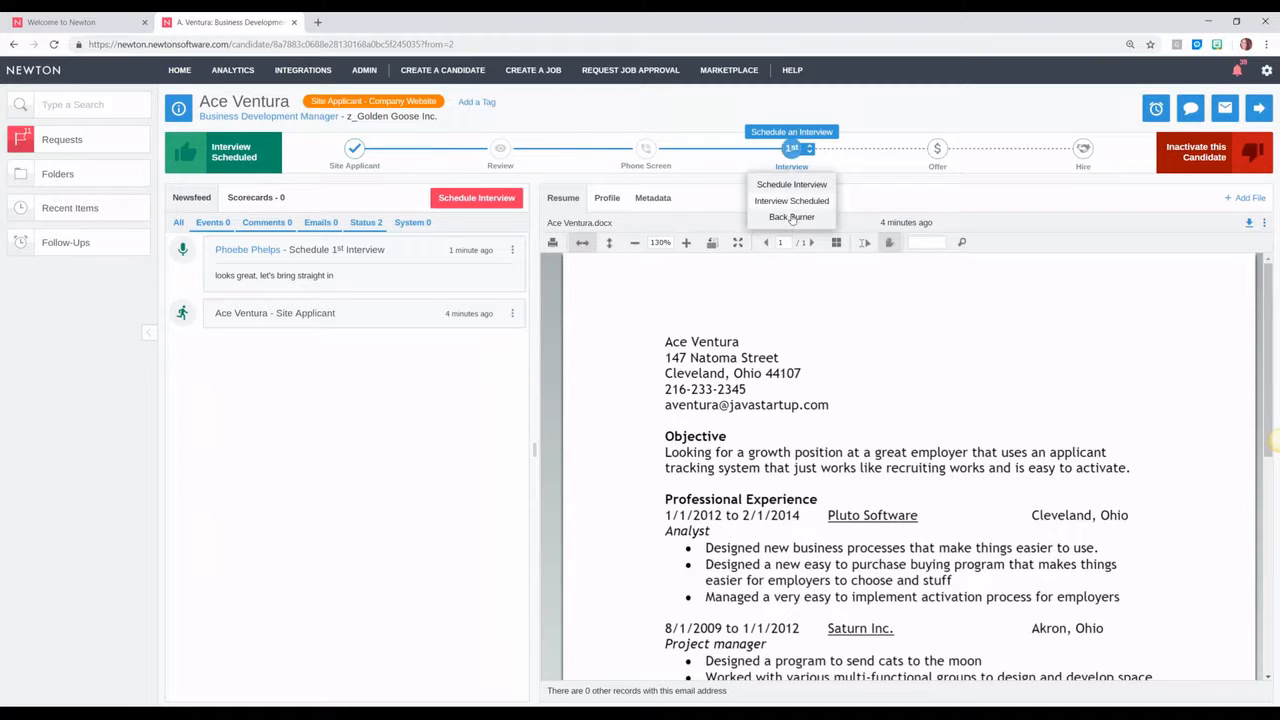
click(646, 150)
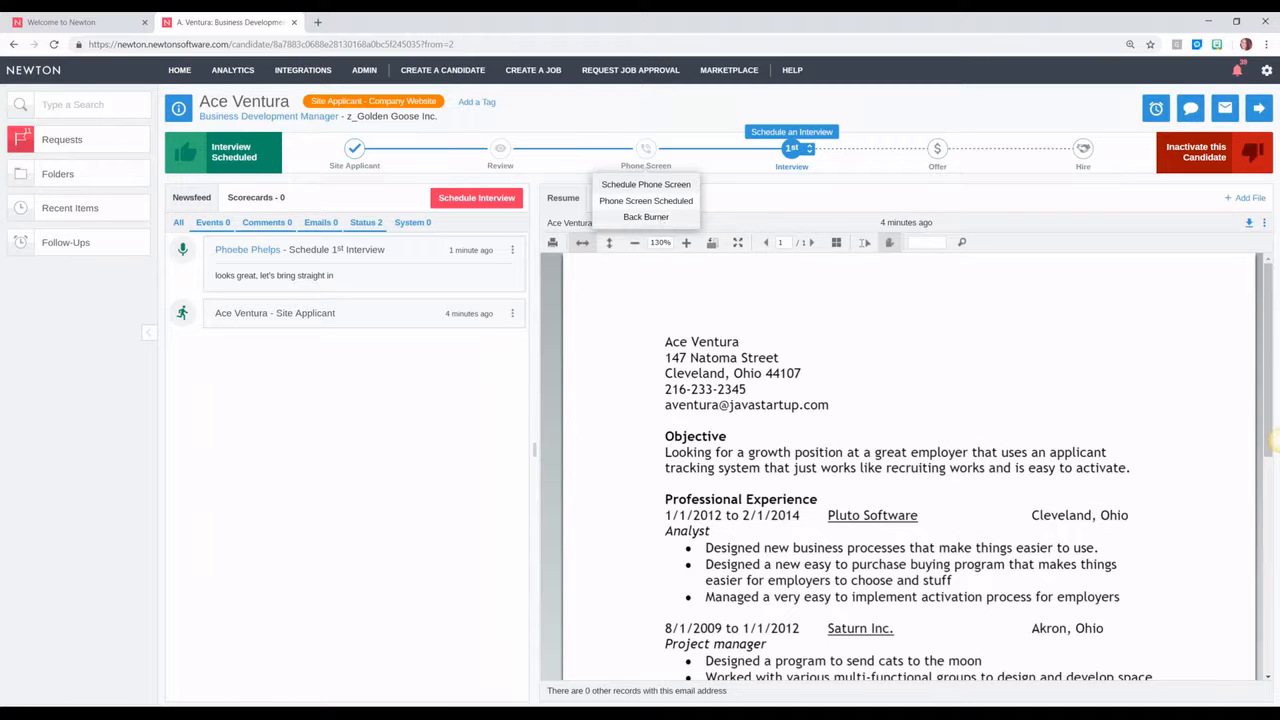
click(585, 121)
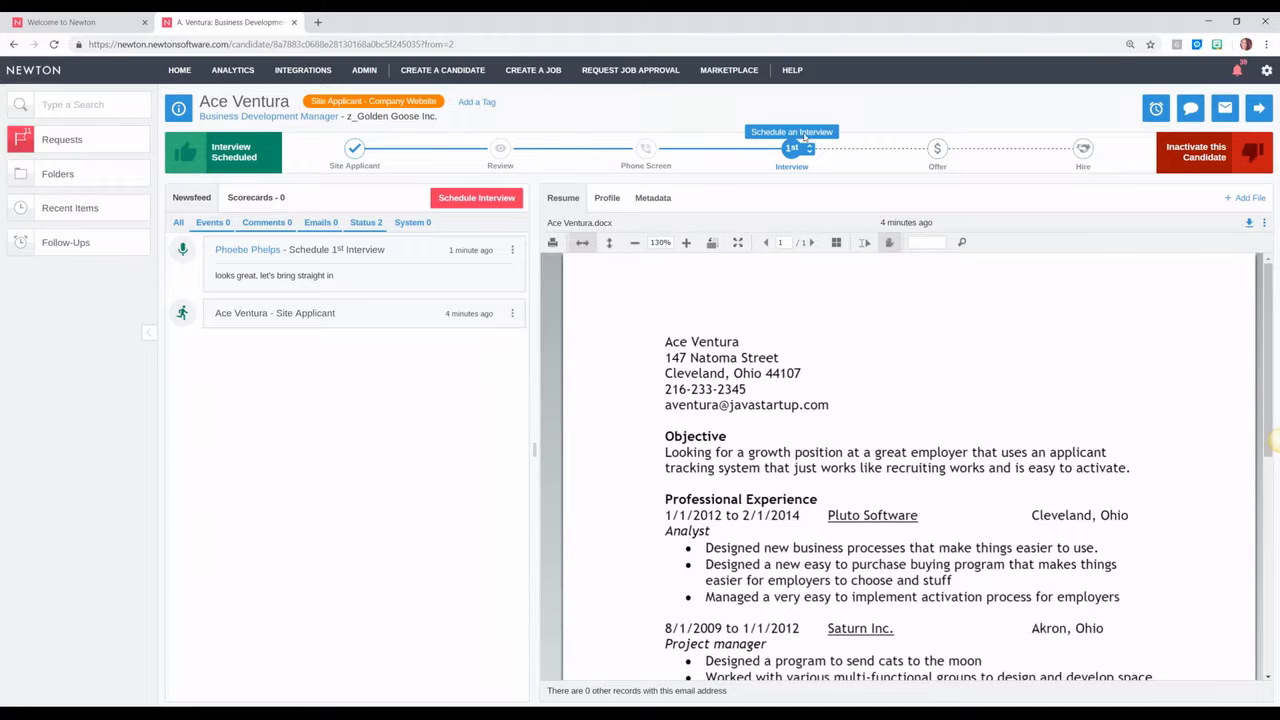
click(180, 70)
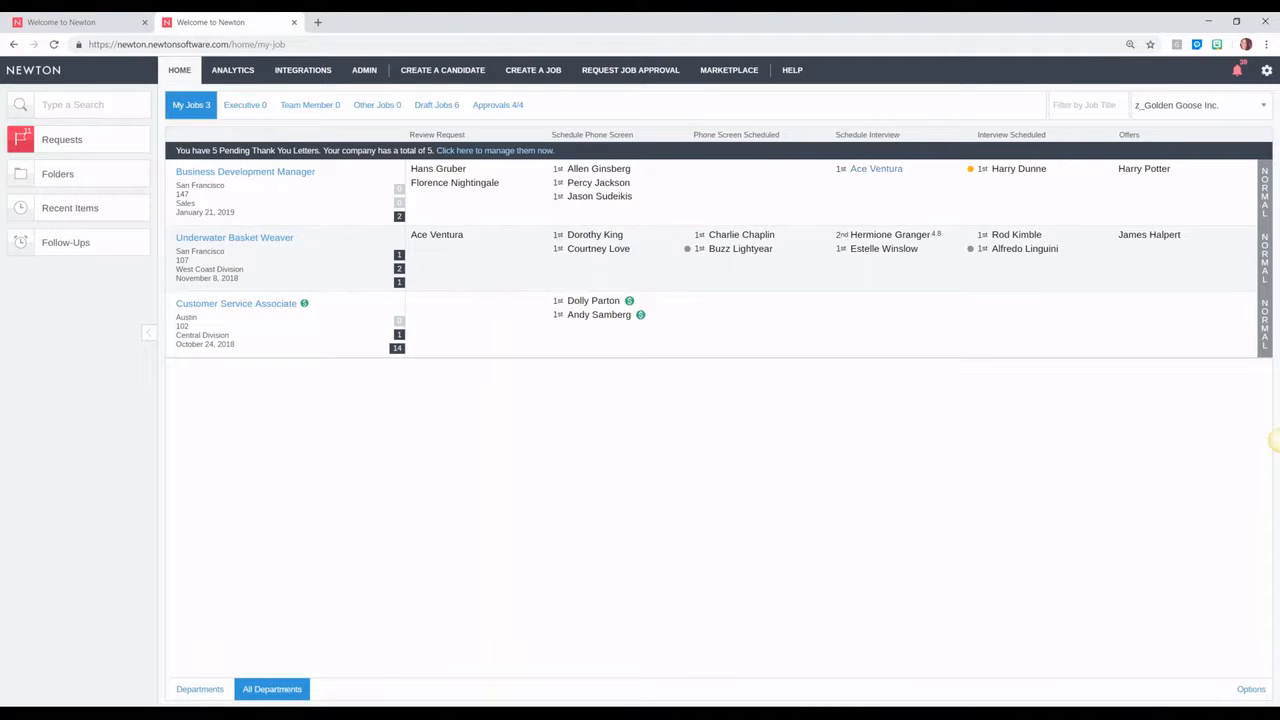
Step: Move the candidate listed under Schedule Interview to Back Burner and return home
click(874, 169)
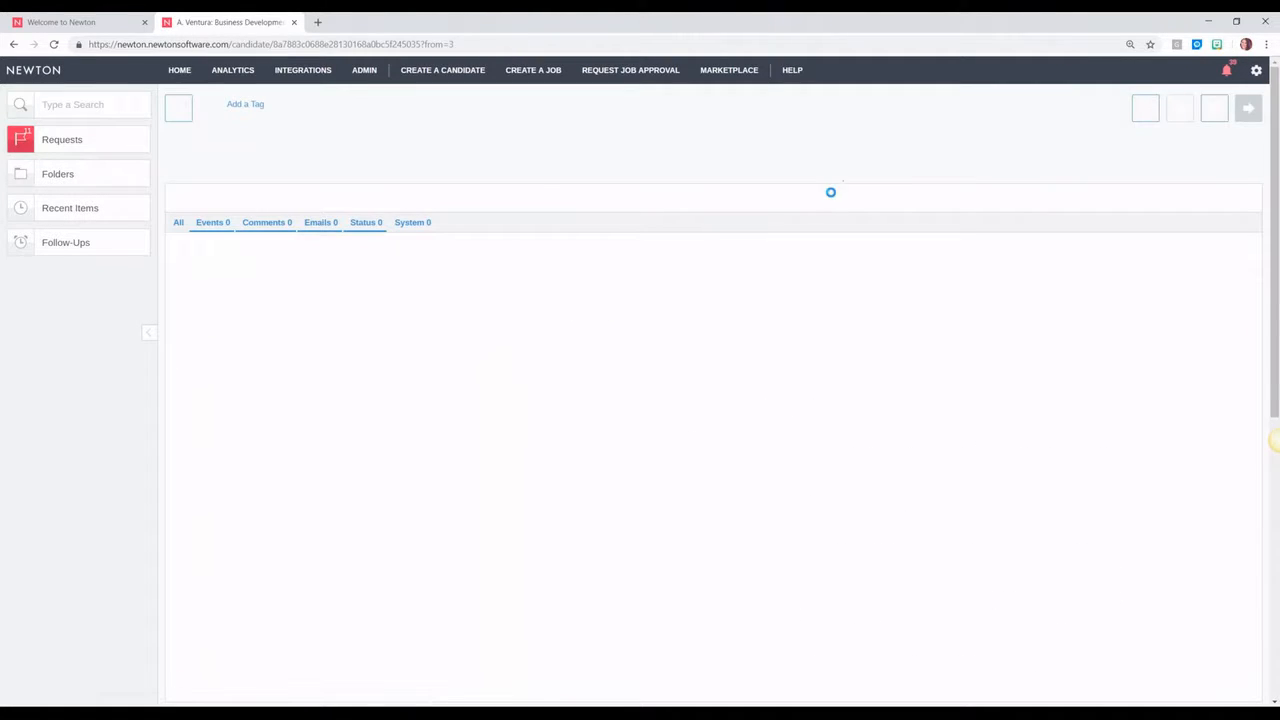
mouse_move(795, 150)
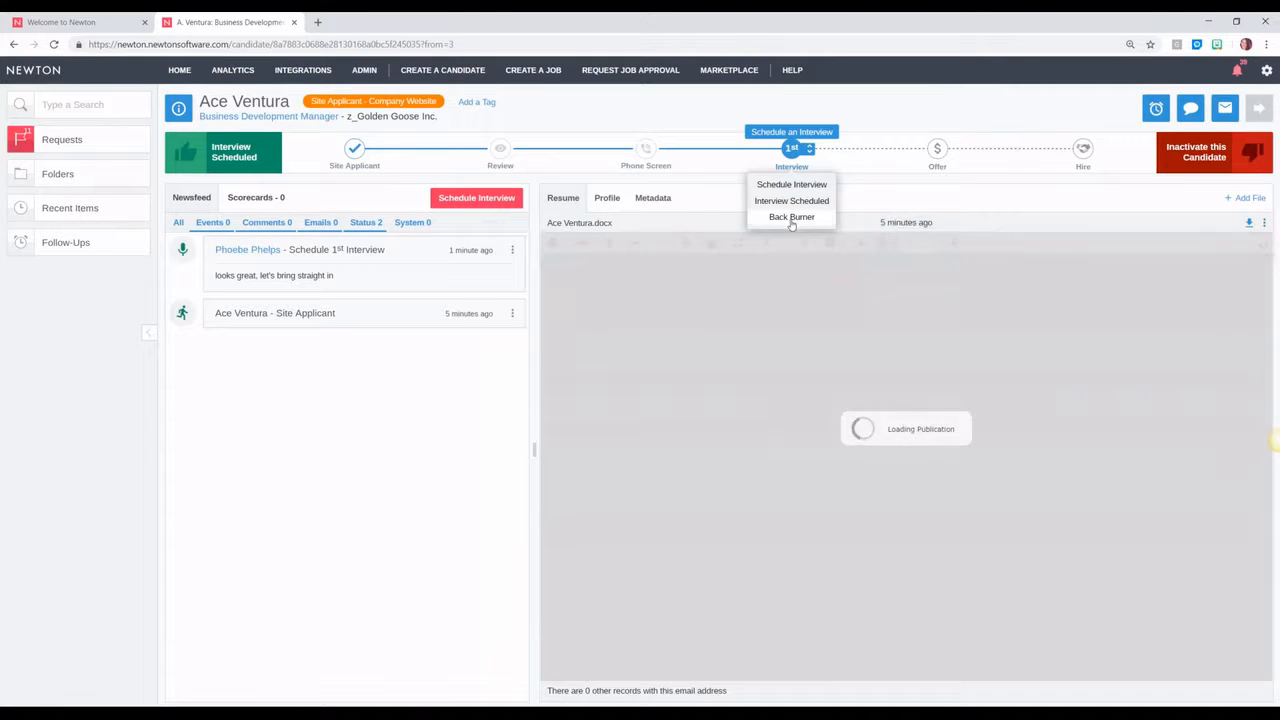
click(791, 217)
click(851, 282)
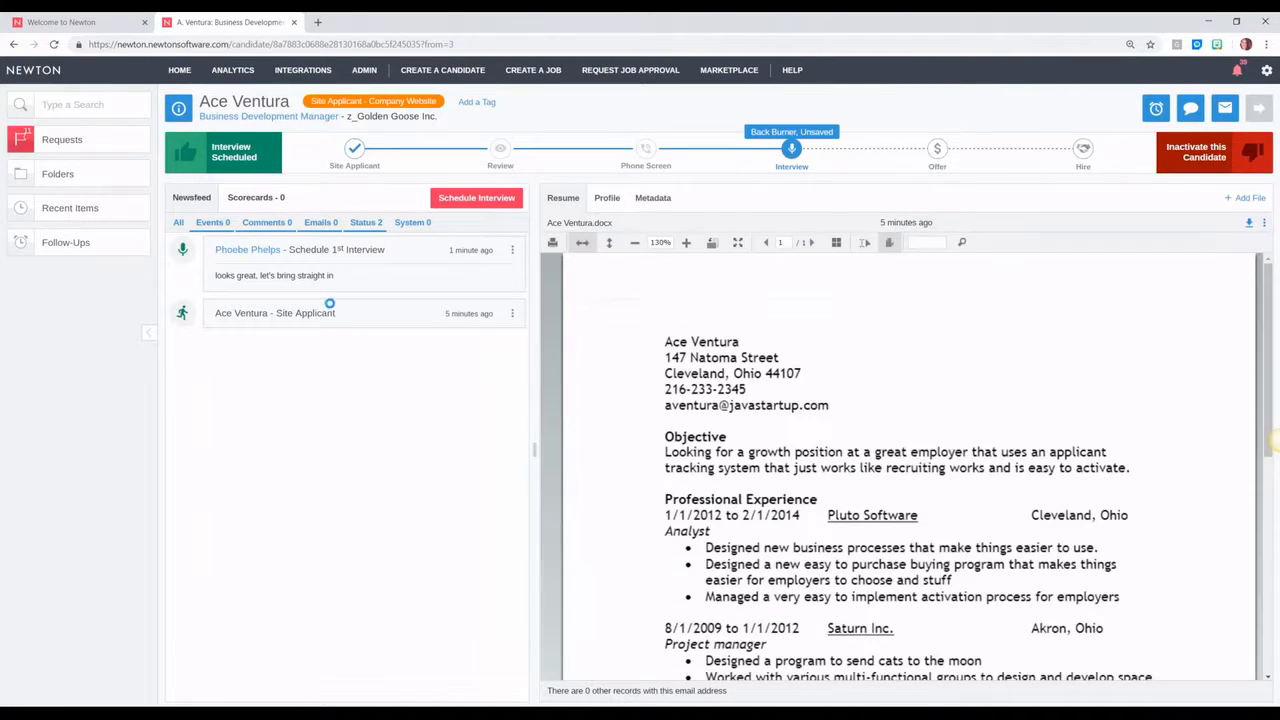
click(179, 70)
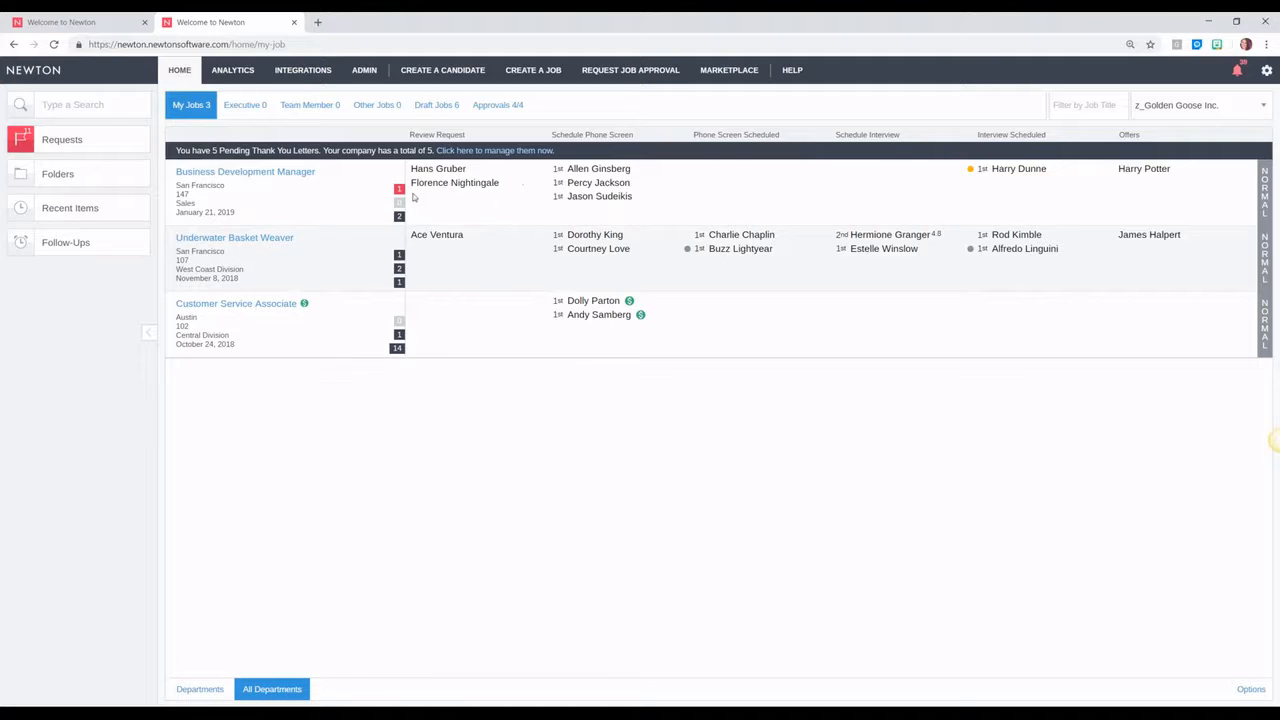
Step: Move the back-burnered candidate into Schedule Interview, save, and return home
click(378, 195)
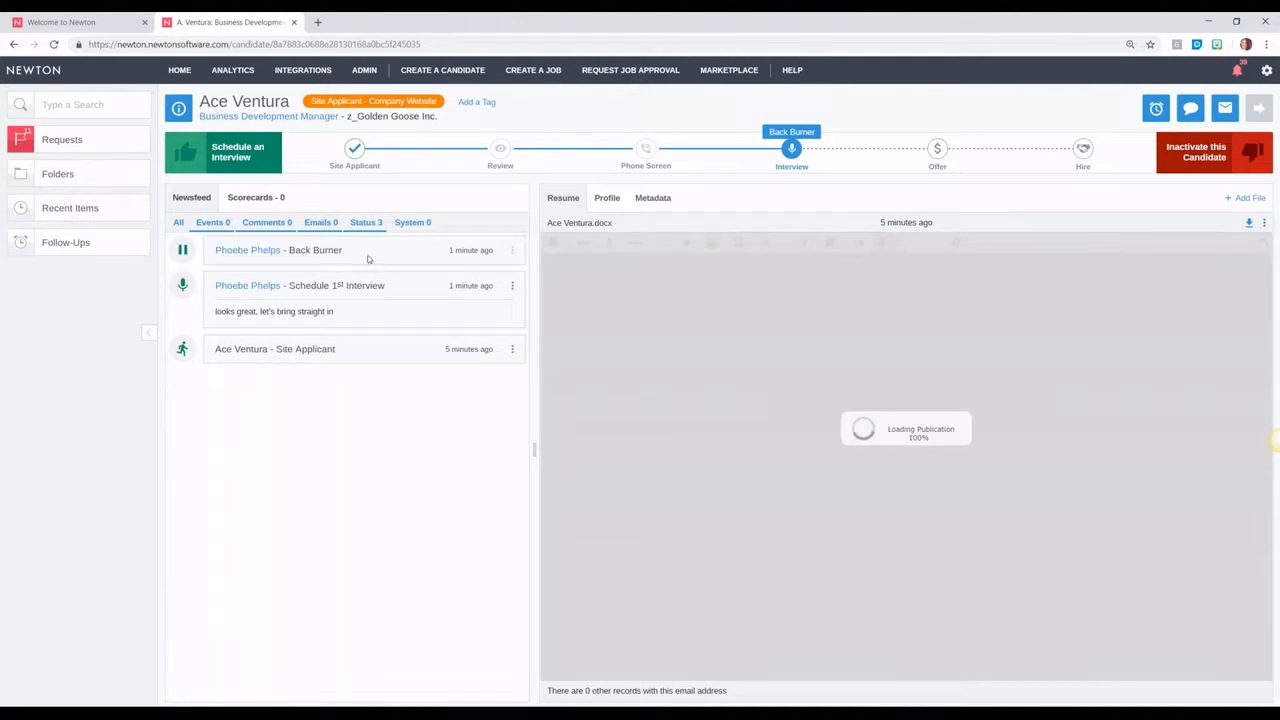
click(791, 148)
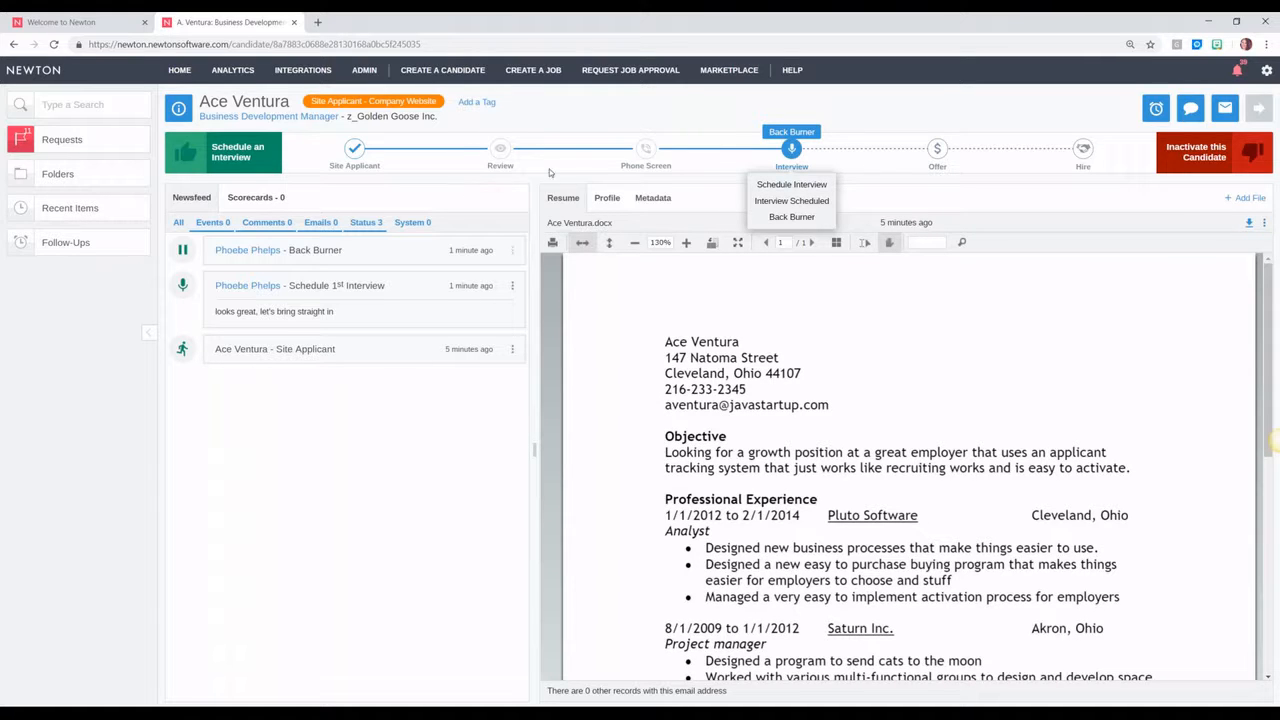
click(810, 191)
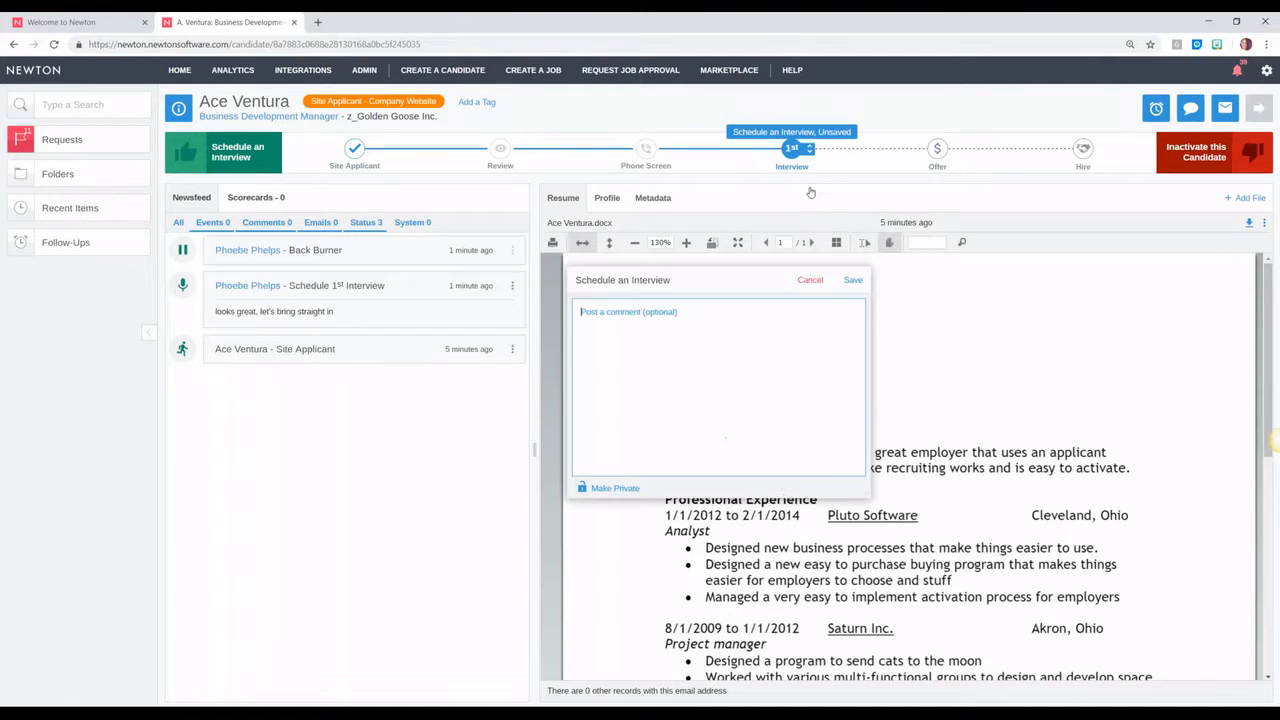
click(846, 280)
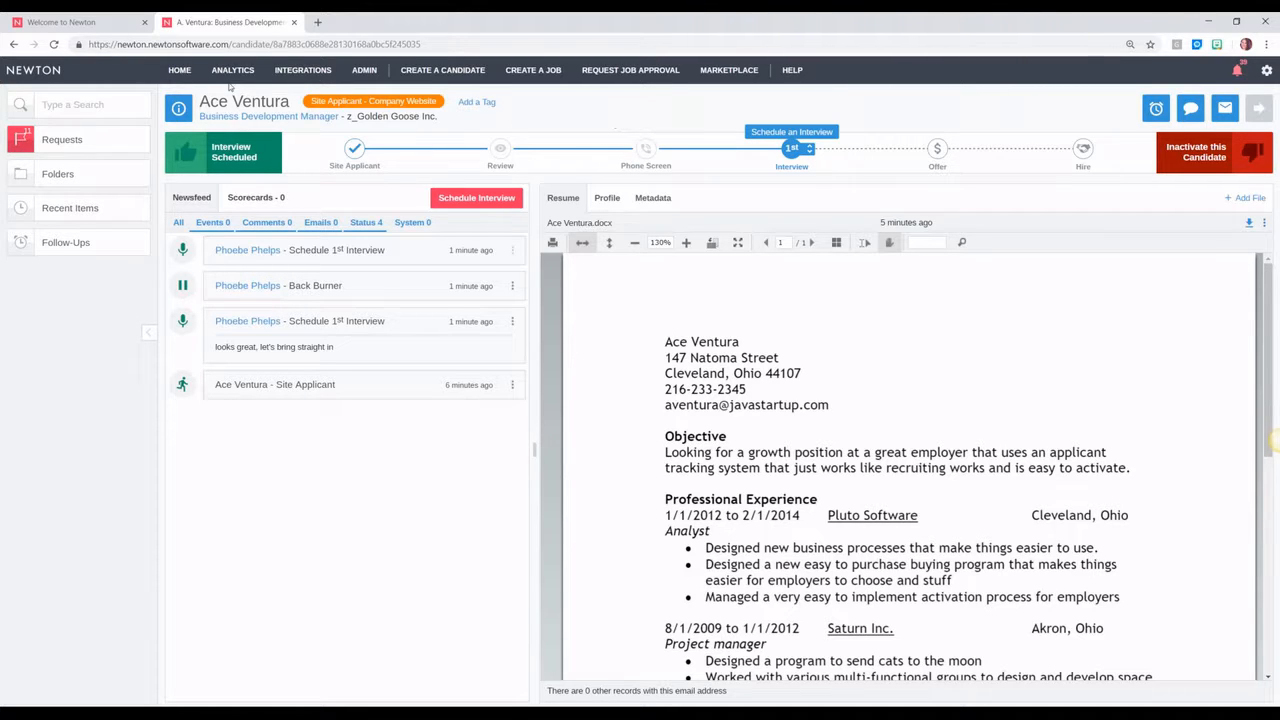
click(179, 70)
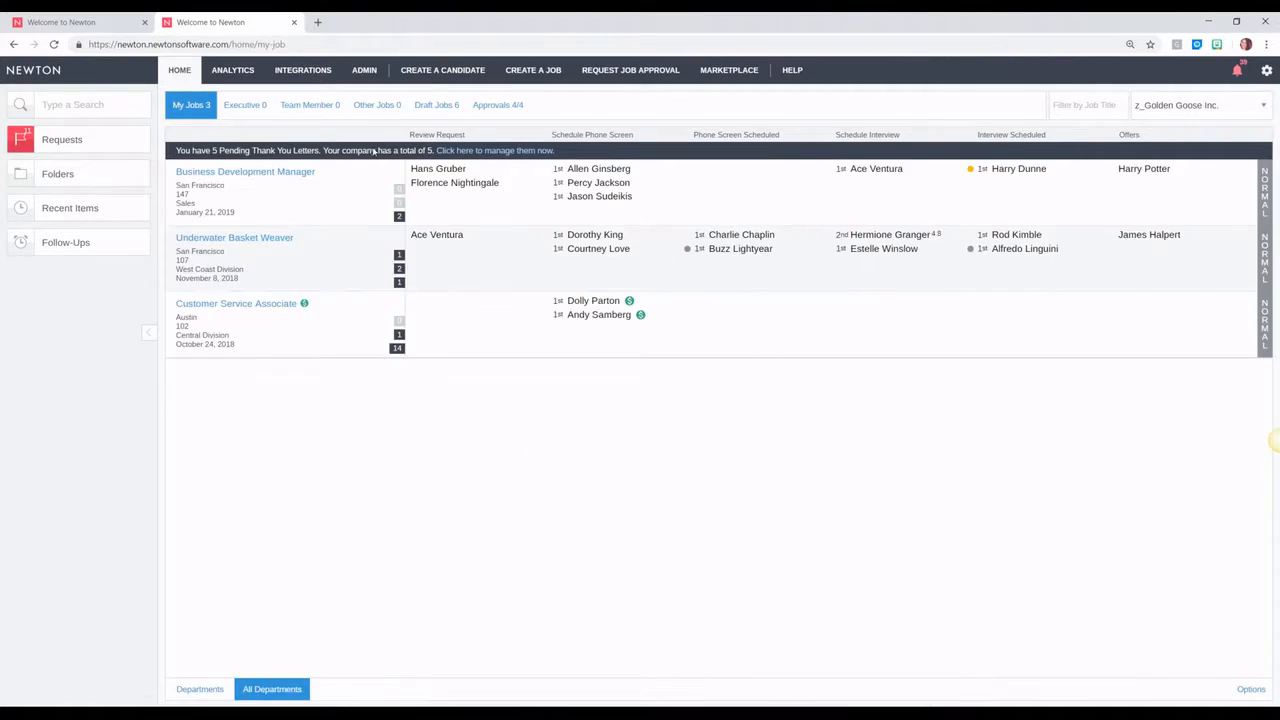
Step: Open the first Business Development Manager job seeker and show the Inactivate pass reasons
click(398, 216)
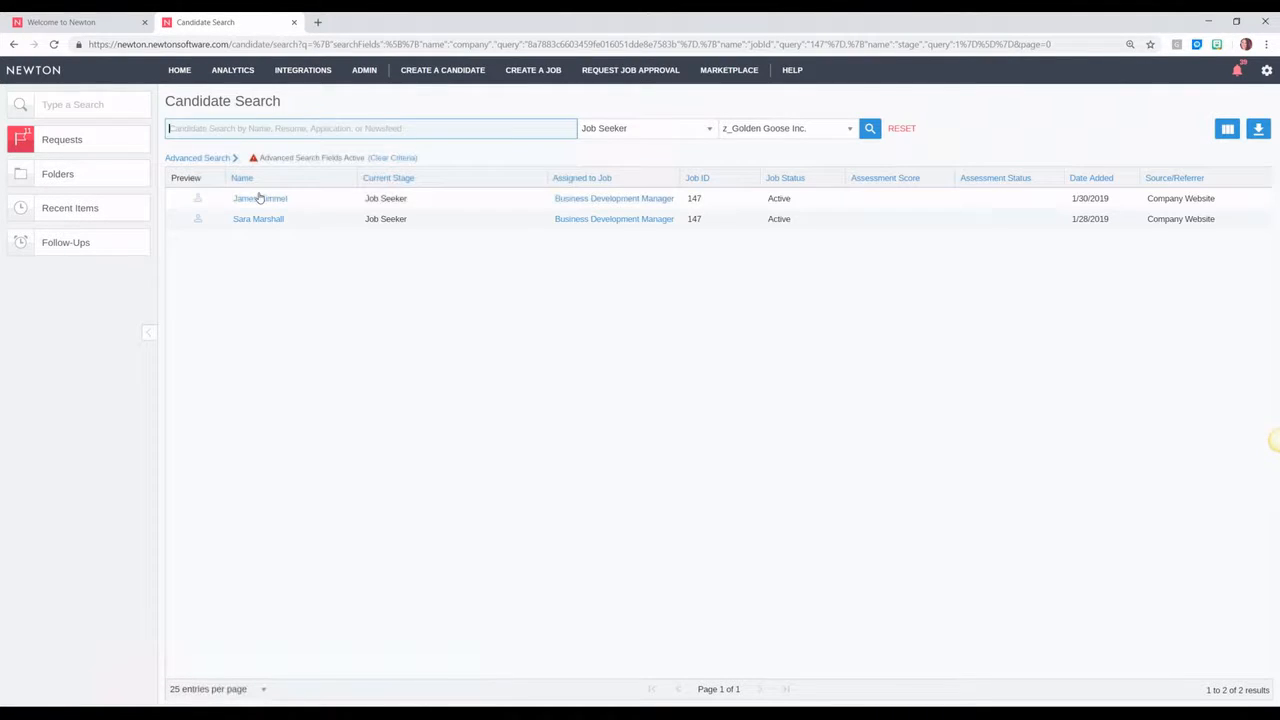
click(260, 198)
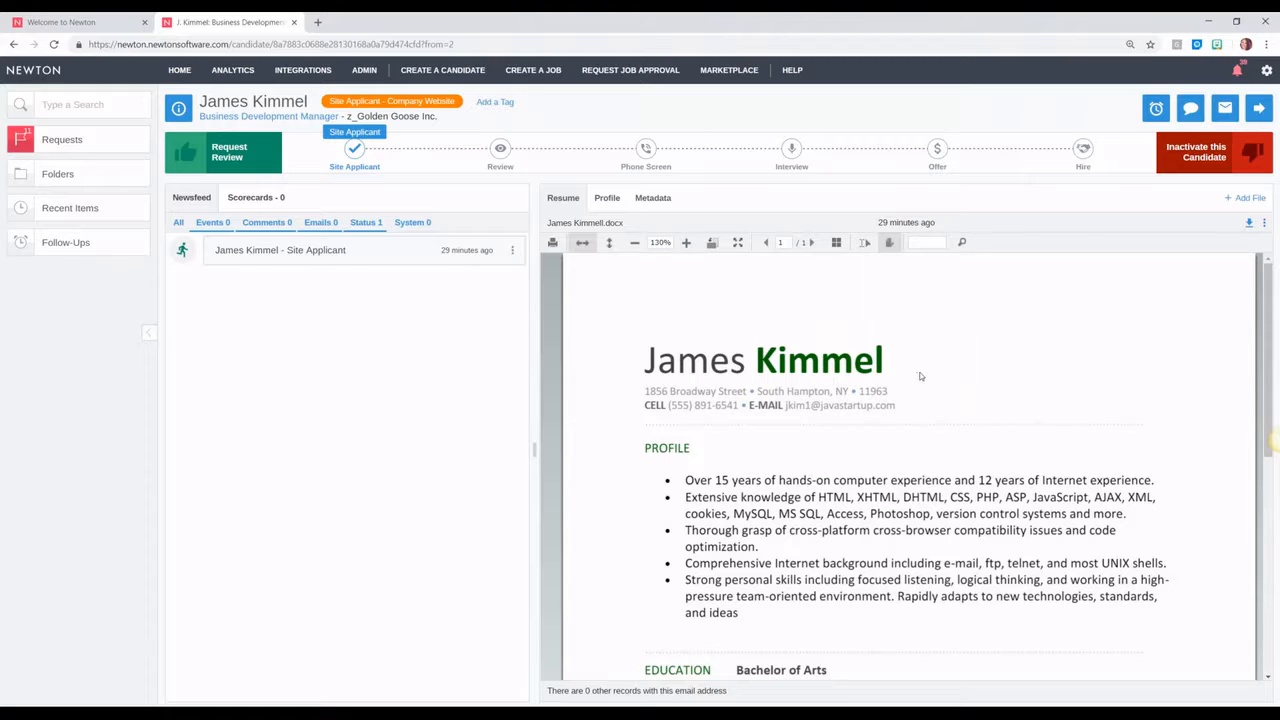
click(1198, 150)
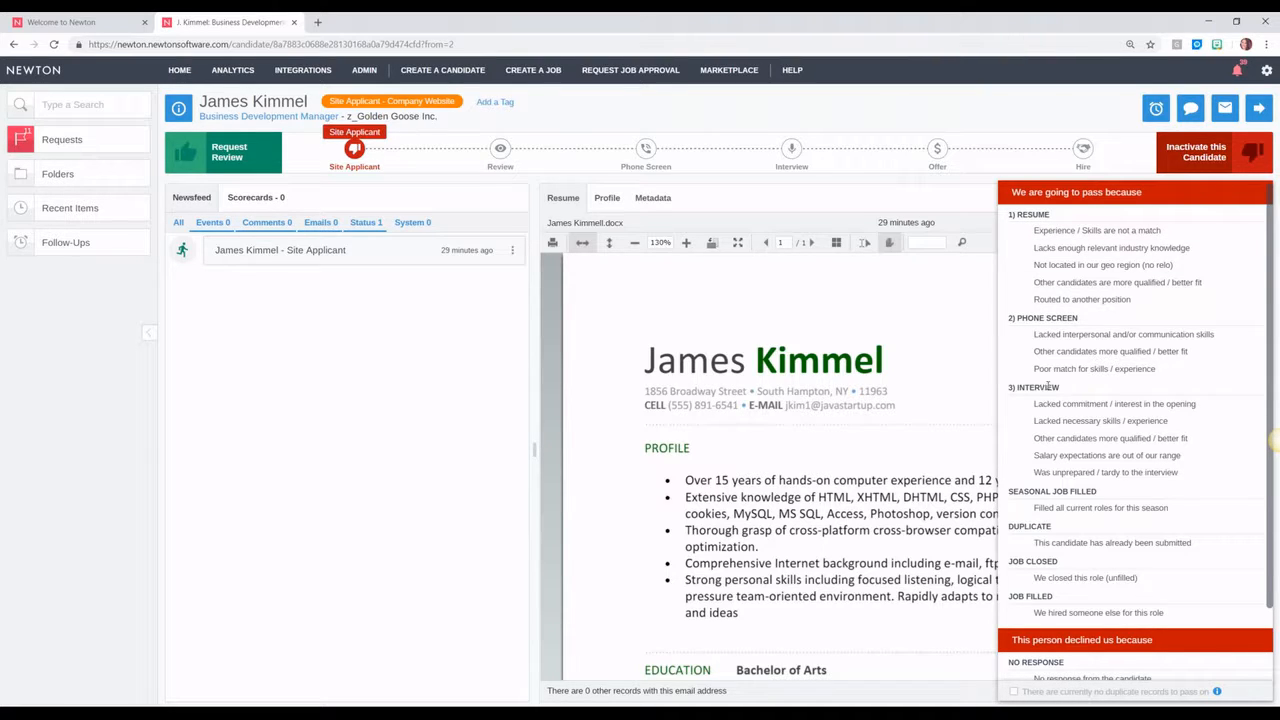
Step: Pass for 'Experience / Skills are not a match', enlarging the email and keeping the thank-you letter
click(1040, 236)
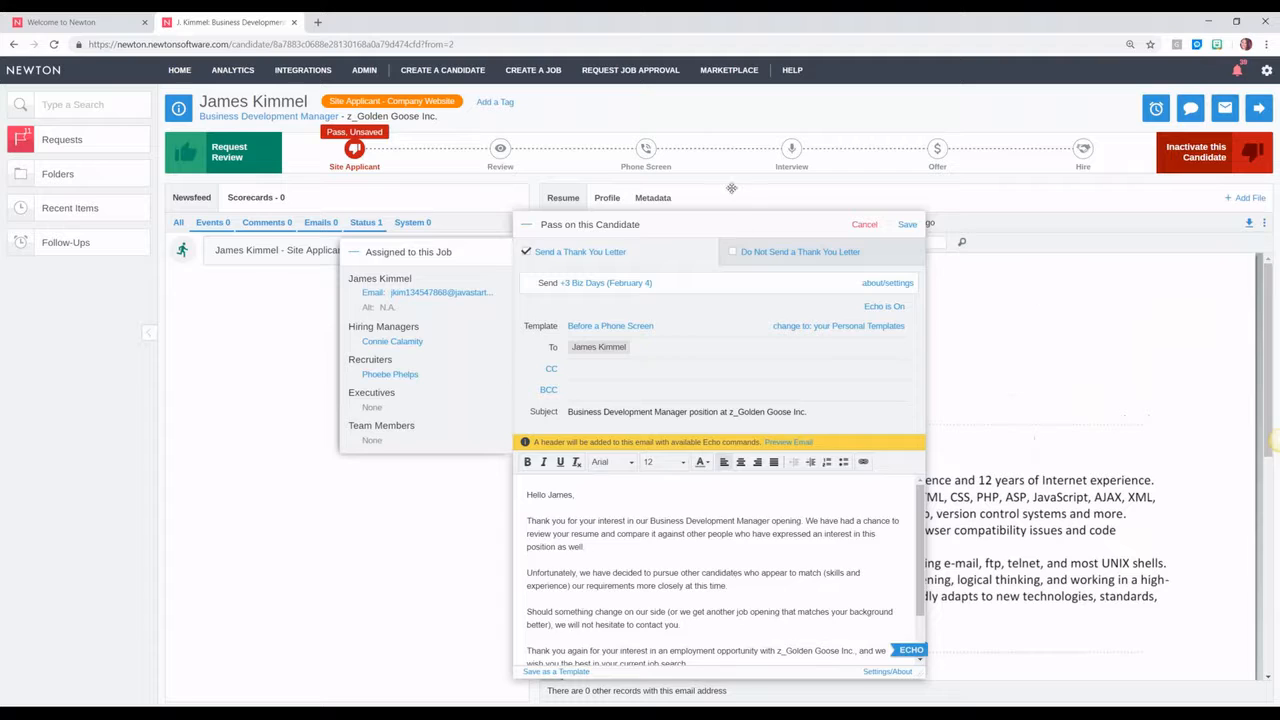
drag(738, 228, 719, 147)
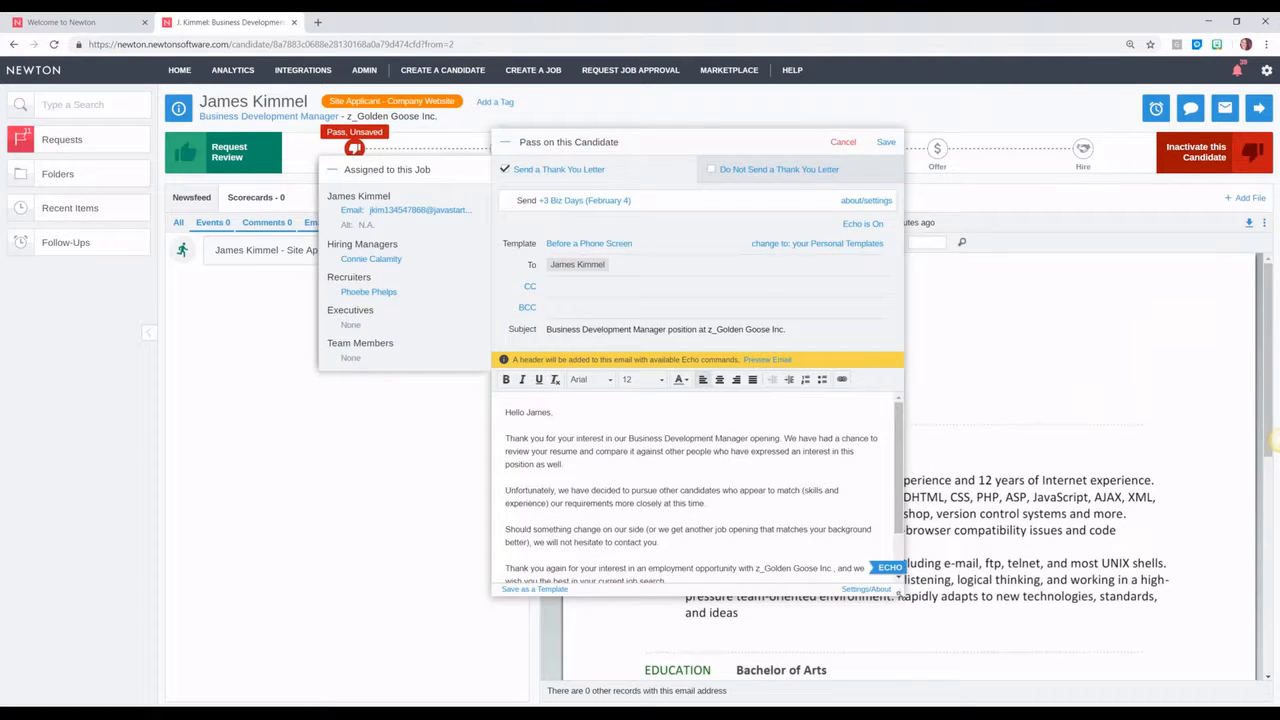
drag(904, 600, 922, 662)
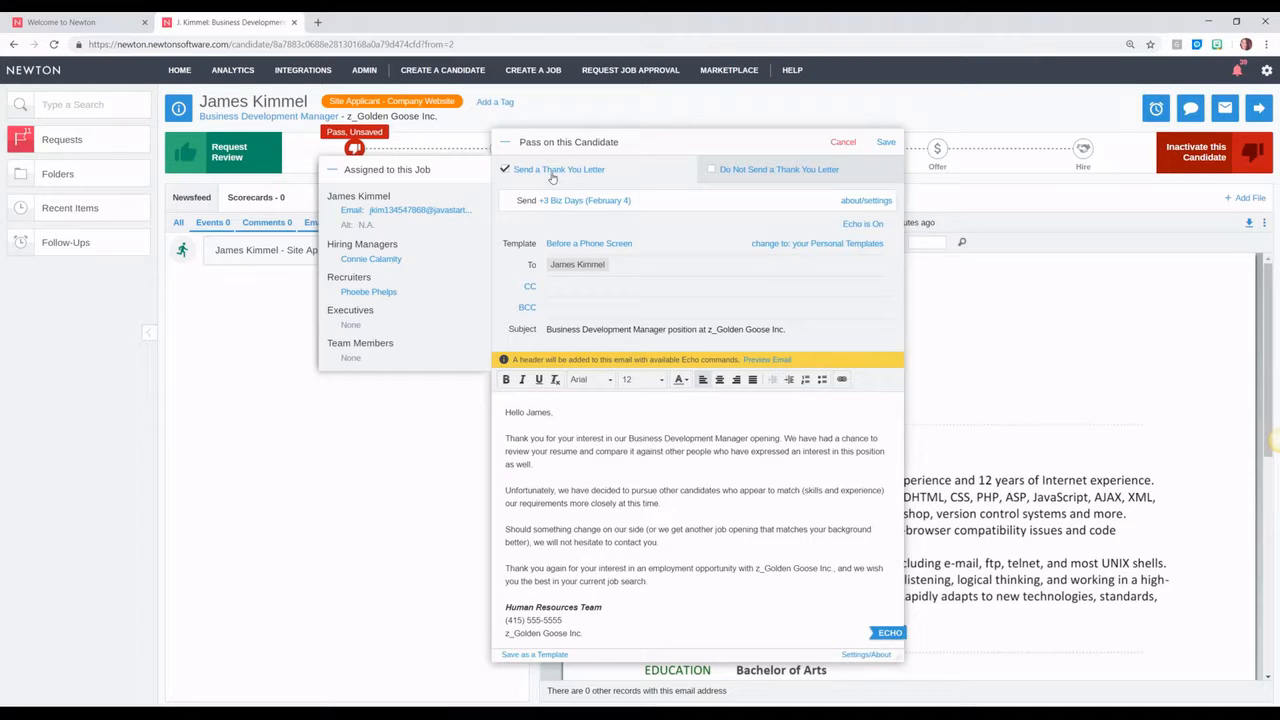
click(728, 170)
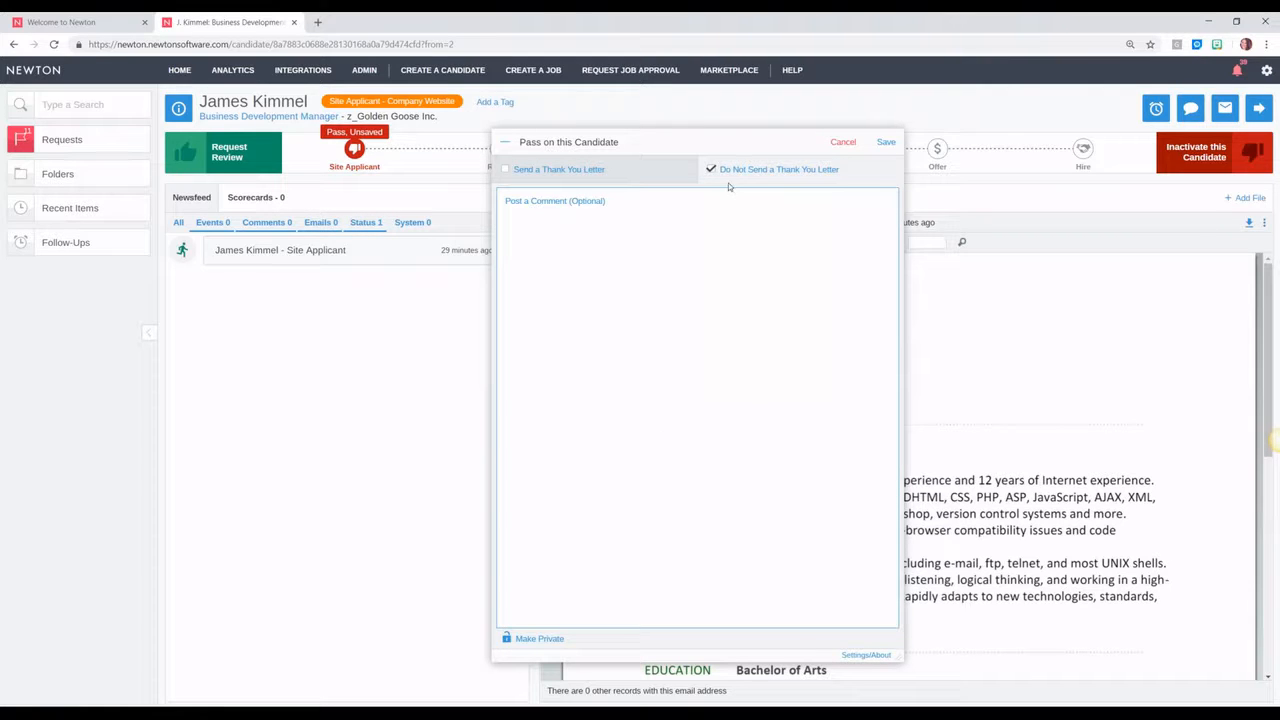
click(571, 178)
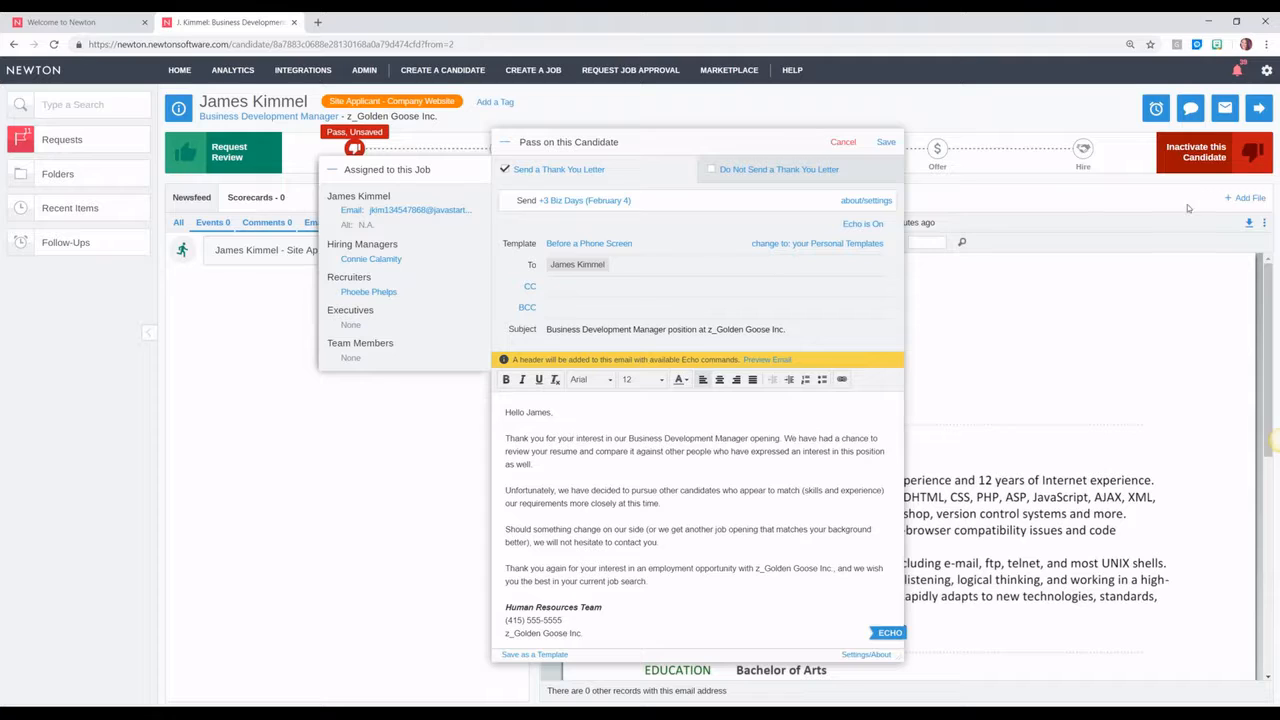
click(598, 204)
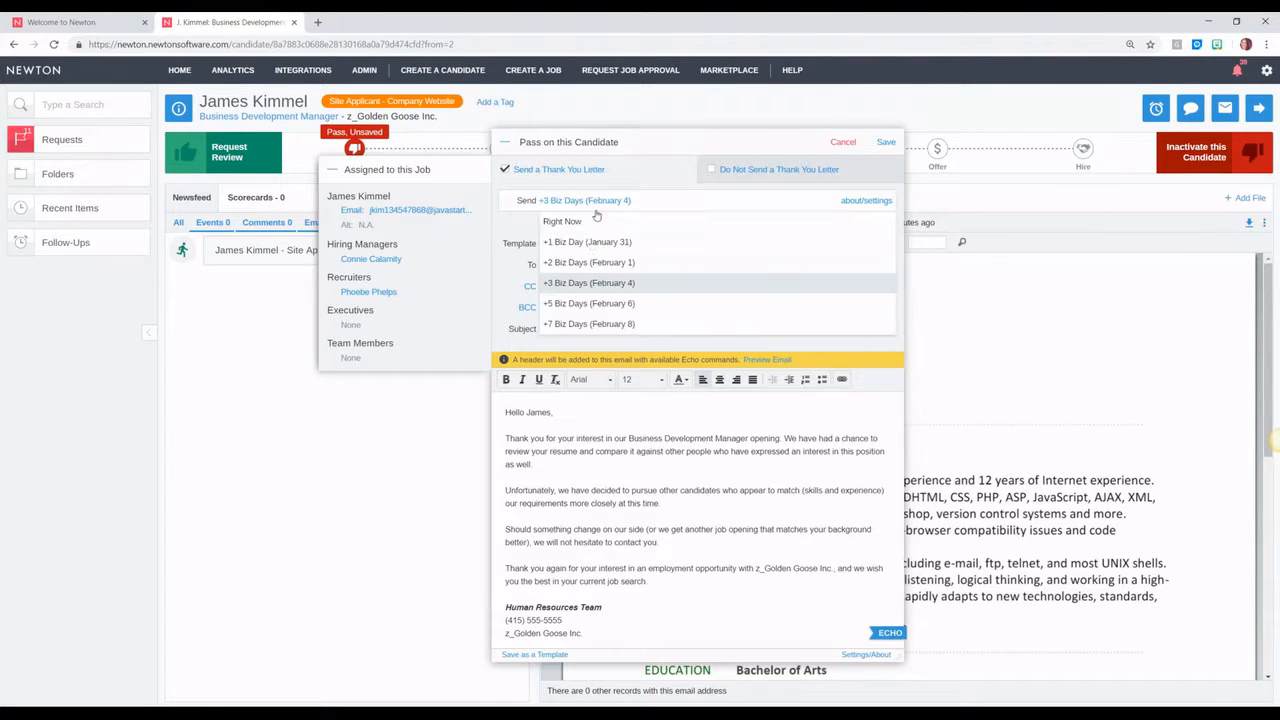
click(531, 214)
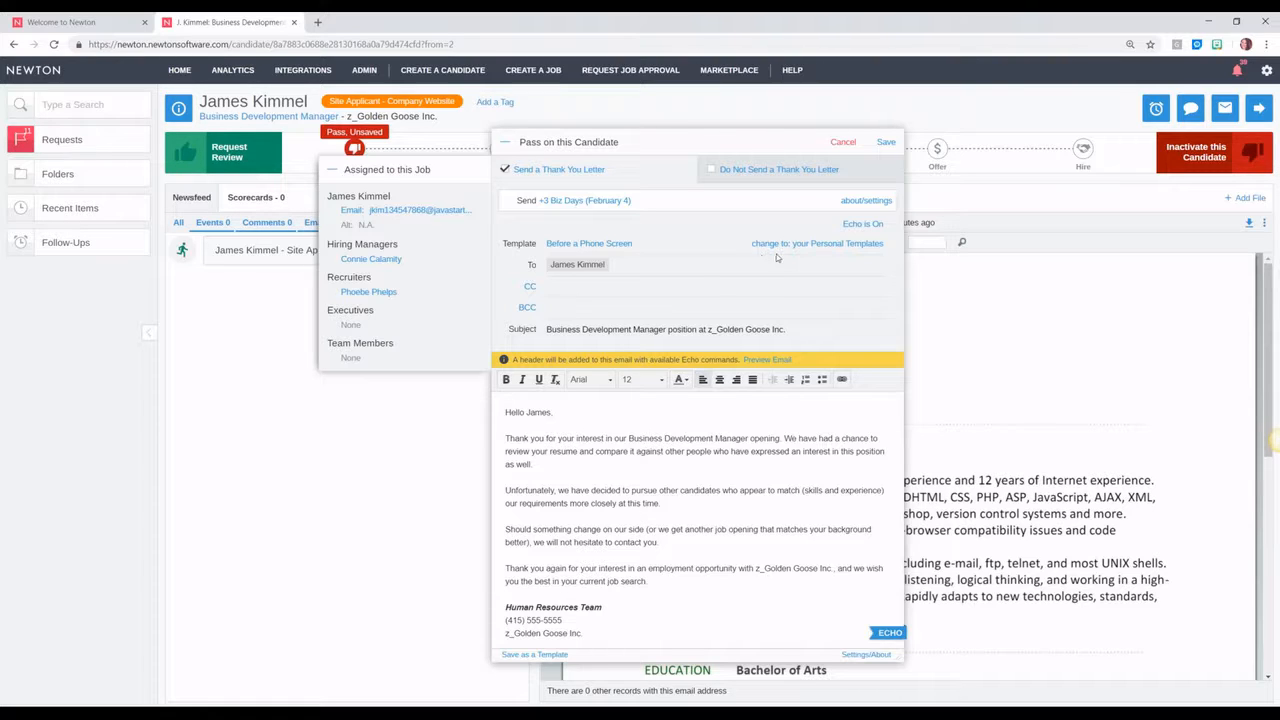
Step: Switch the thank-you letter to a personal template and save the pass
click(845, 244)
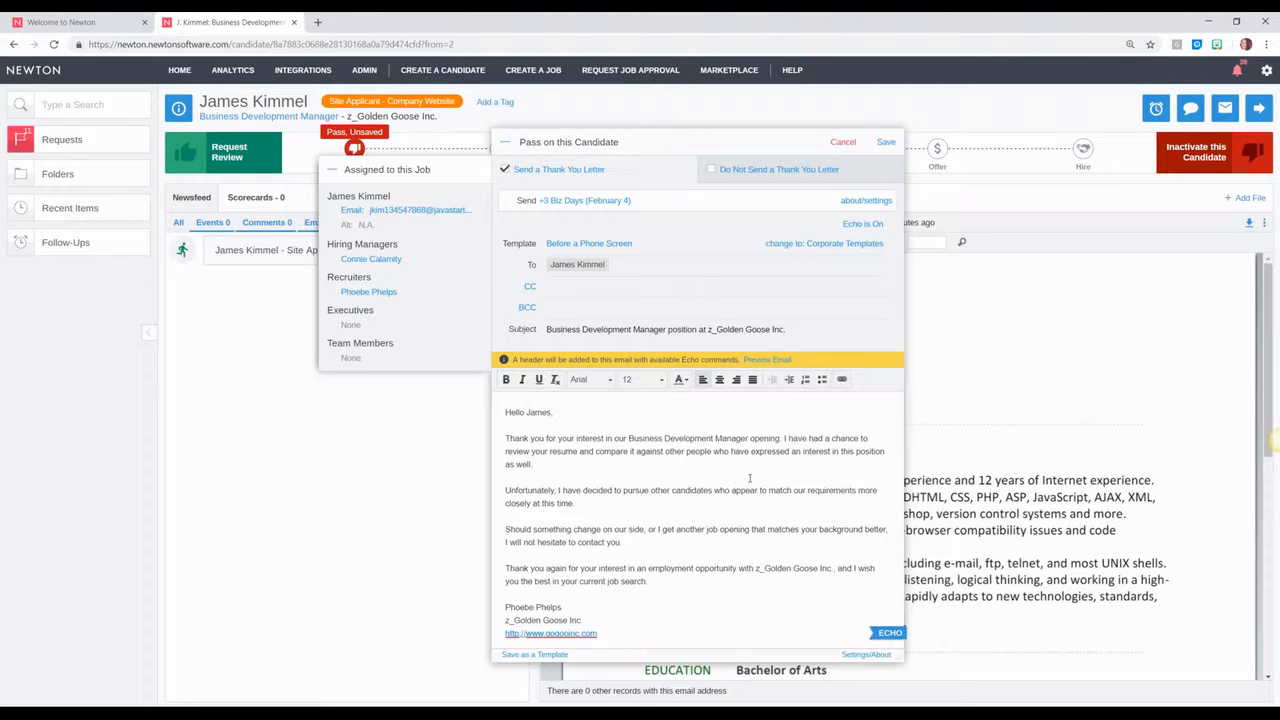
click(885, 143)
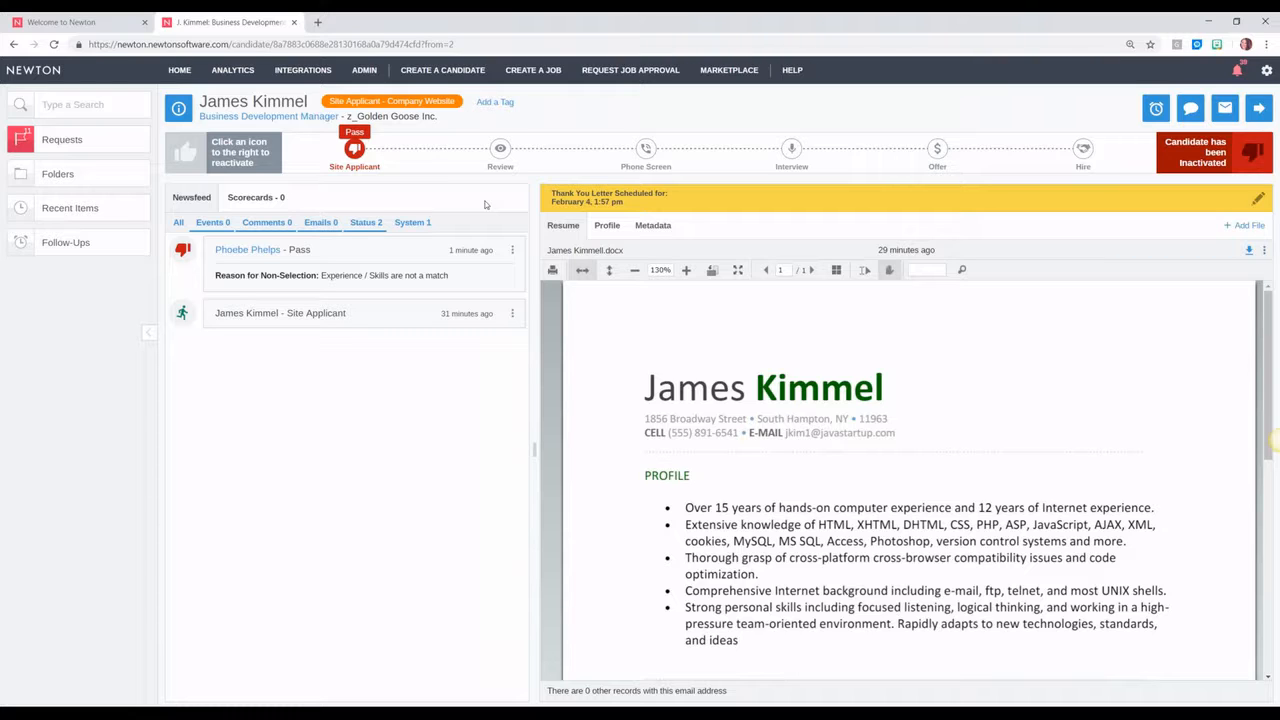
Step: Check the inactivation reasons once more, then go back to the My Jobs home board
click(1200, 155)
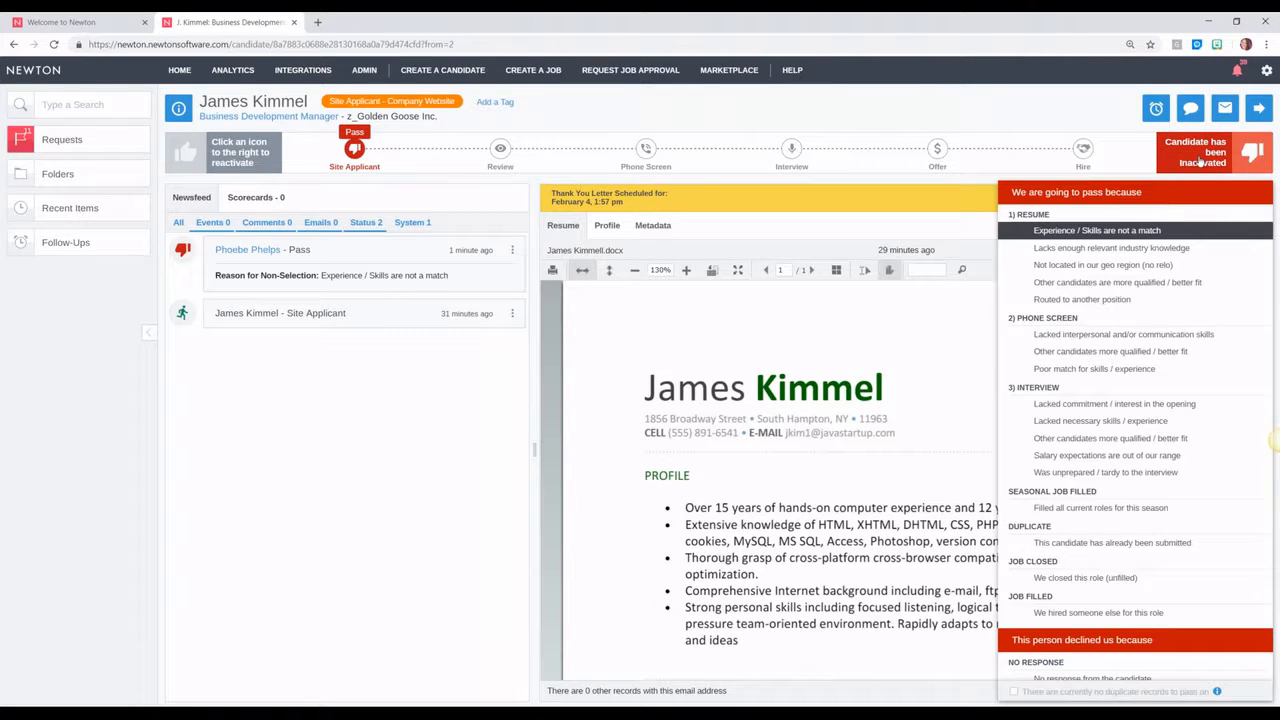
click(753, 325)
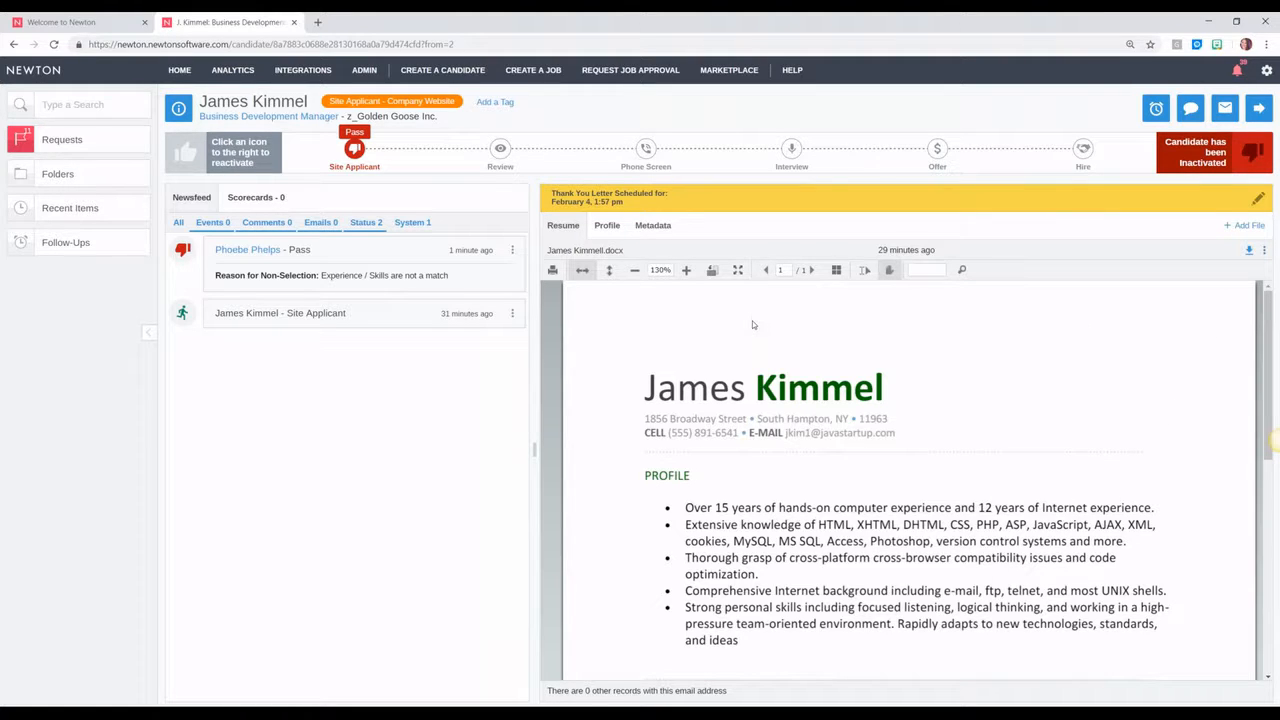
click(179, 70)
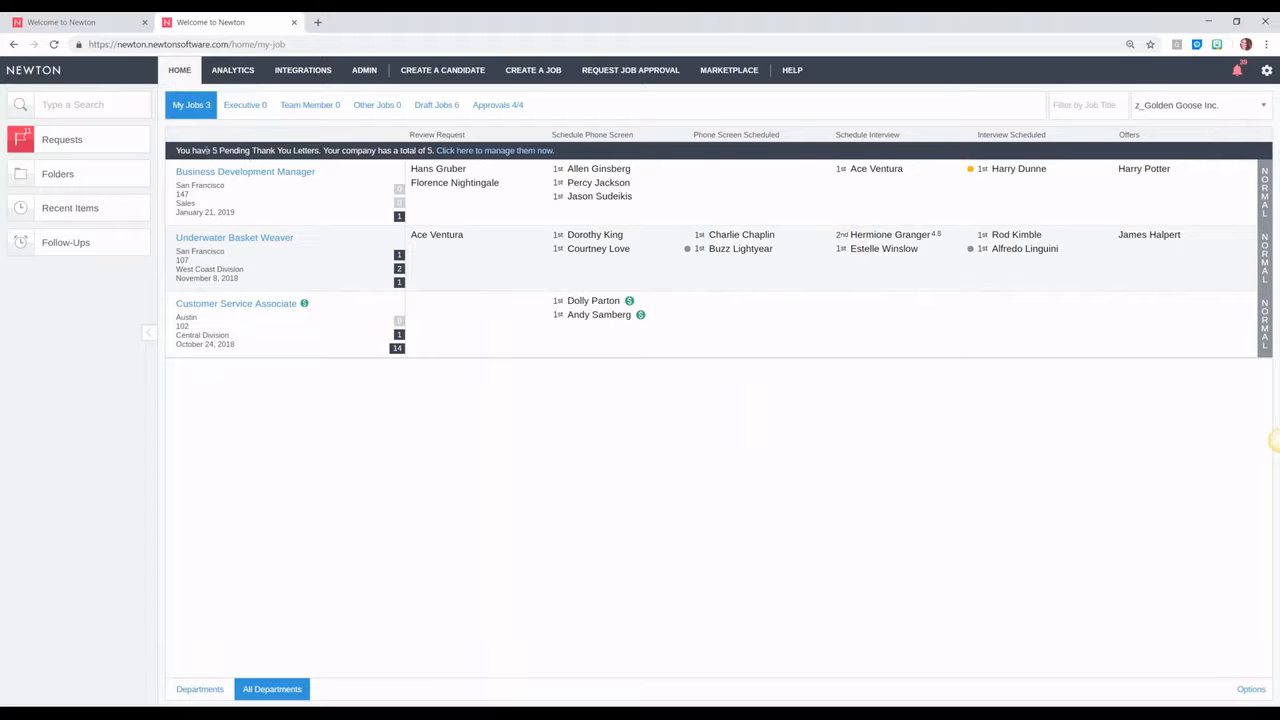
Step: Open the 5 pending thank-you letters and select all of them
click(461, 151)
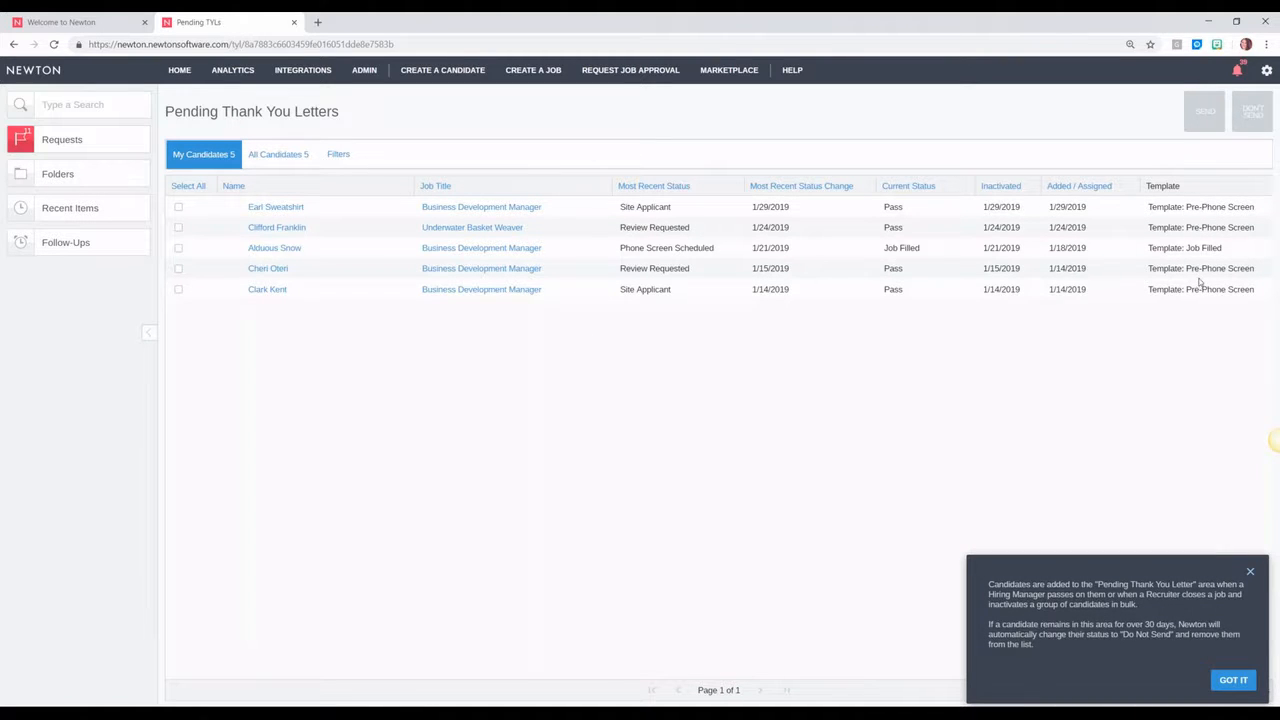
click(178, 207)
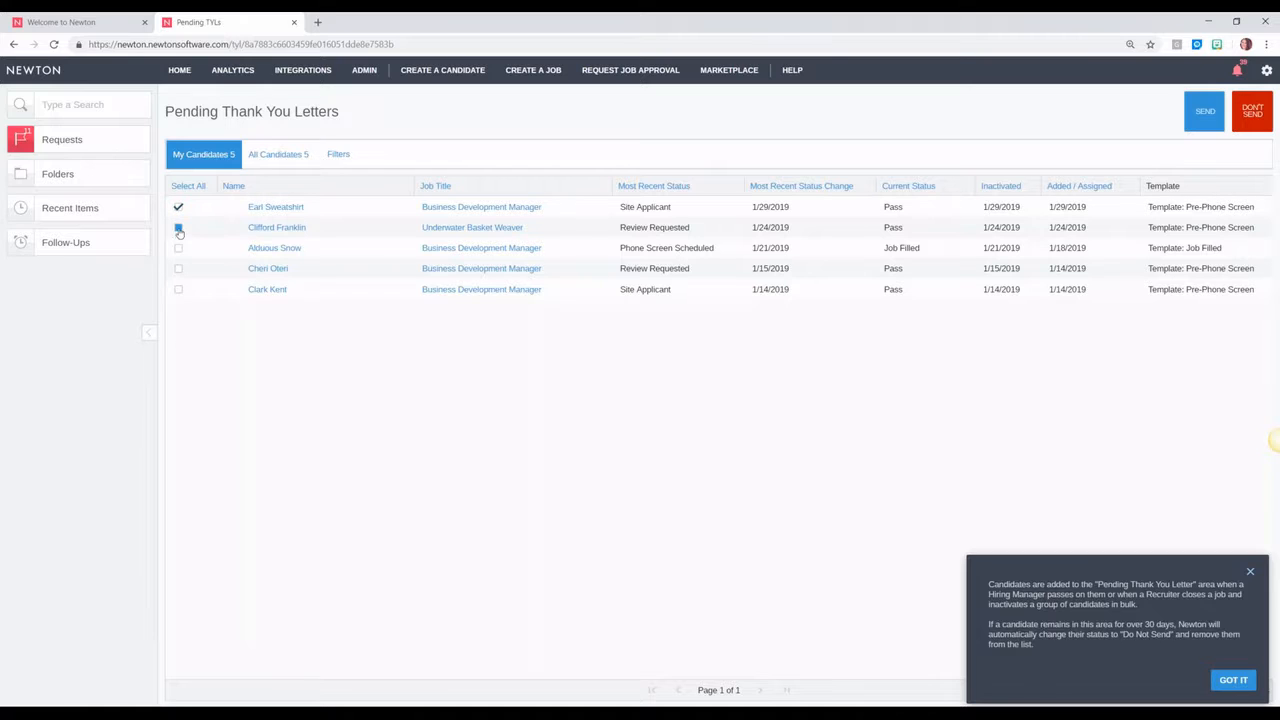
click(178, 249)
click(190, 188)
Step: Back on the home board, enable Inactive Candidates in the page Options
click(179, 70)
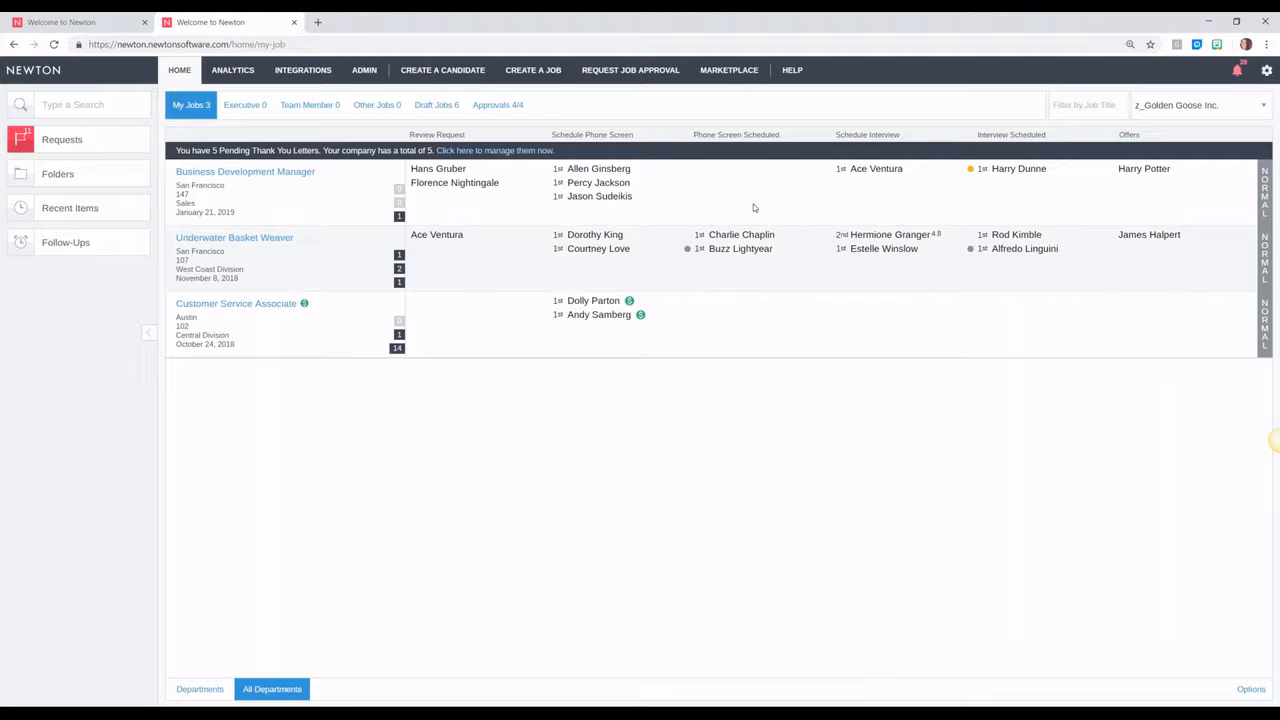
click(1251, 690)
click(1015, 514)
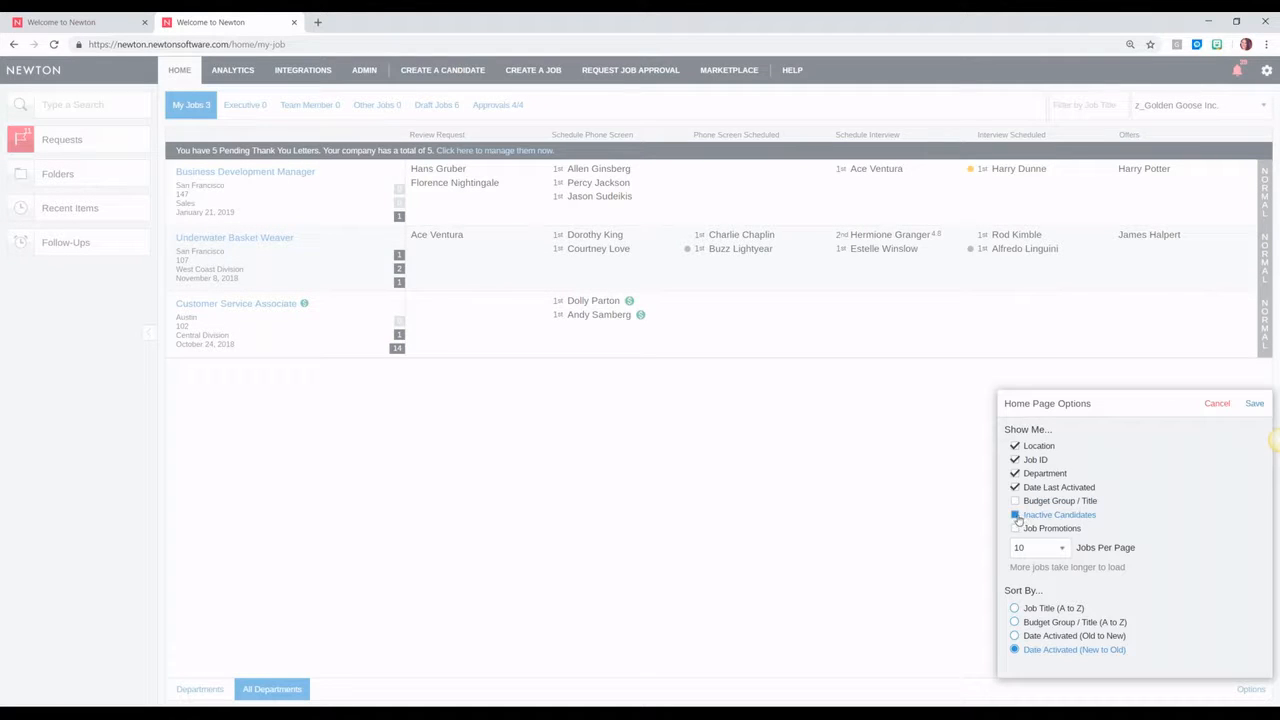
Step: Save the home options, then uncheck Inactive Candidates and save again
click(1254, 403)
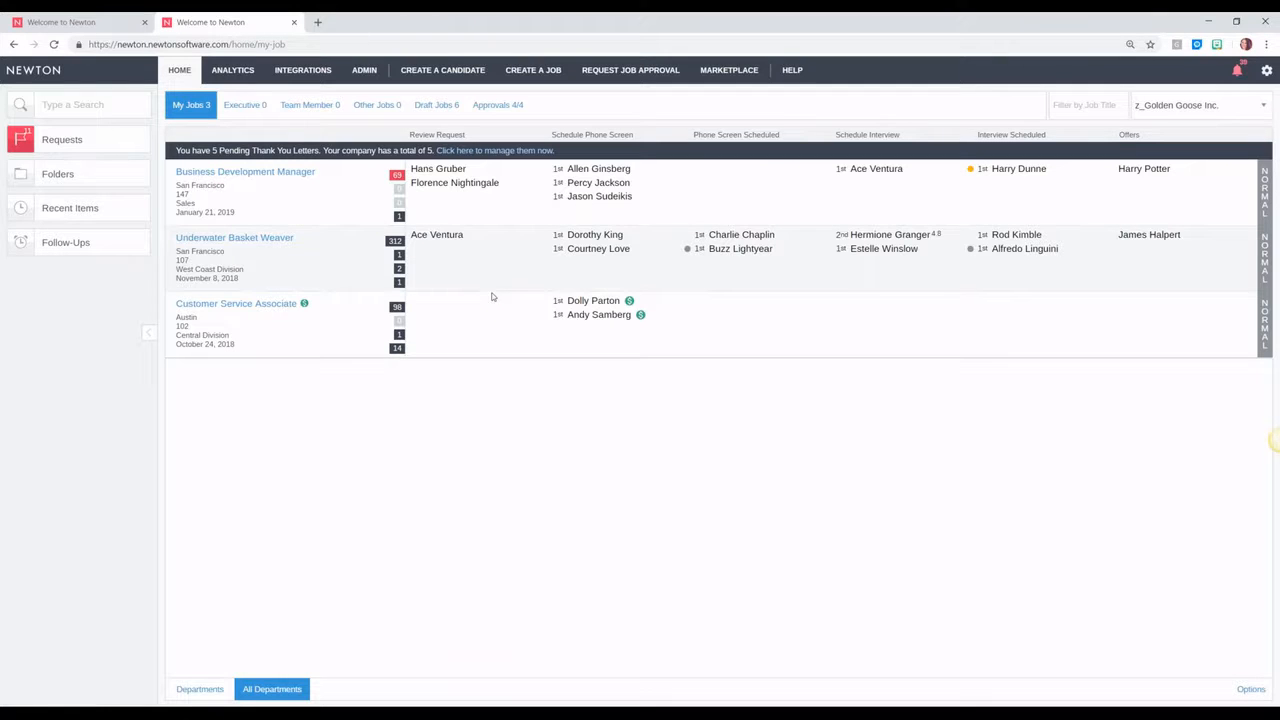
mouse_move(400, 181)
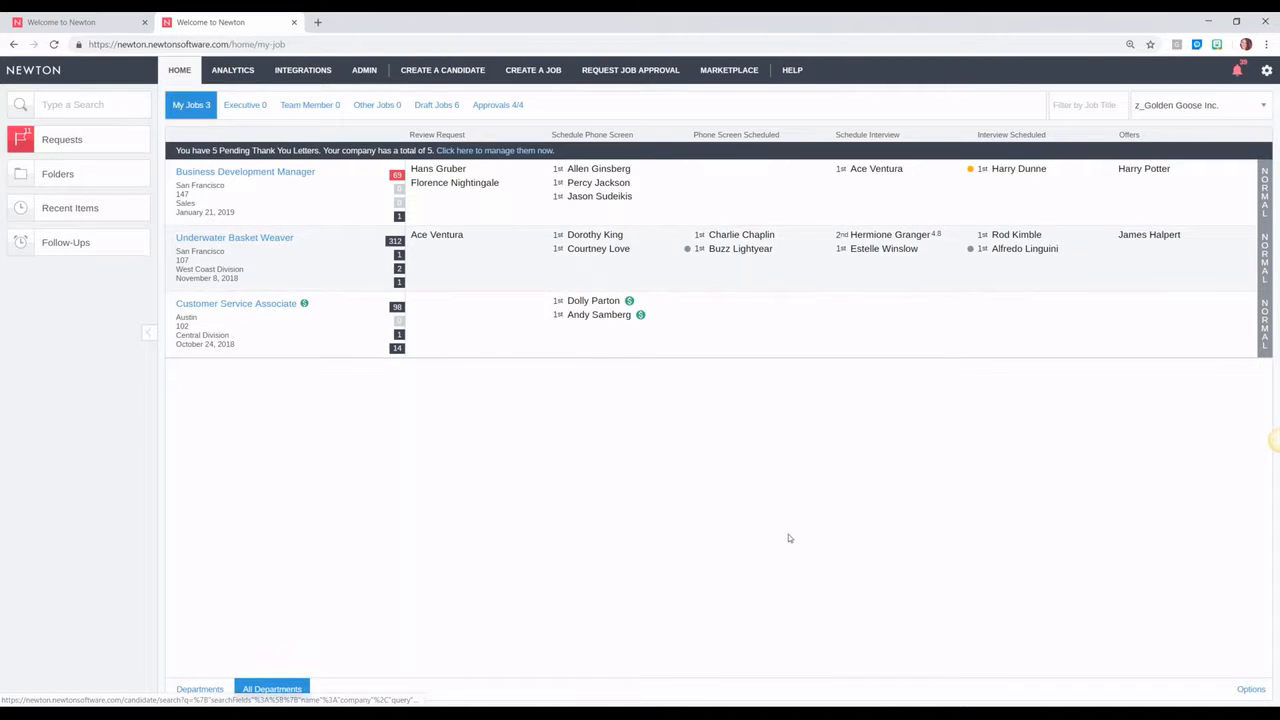
click(1248, 689)
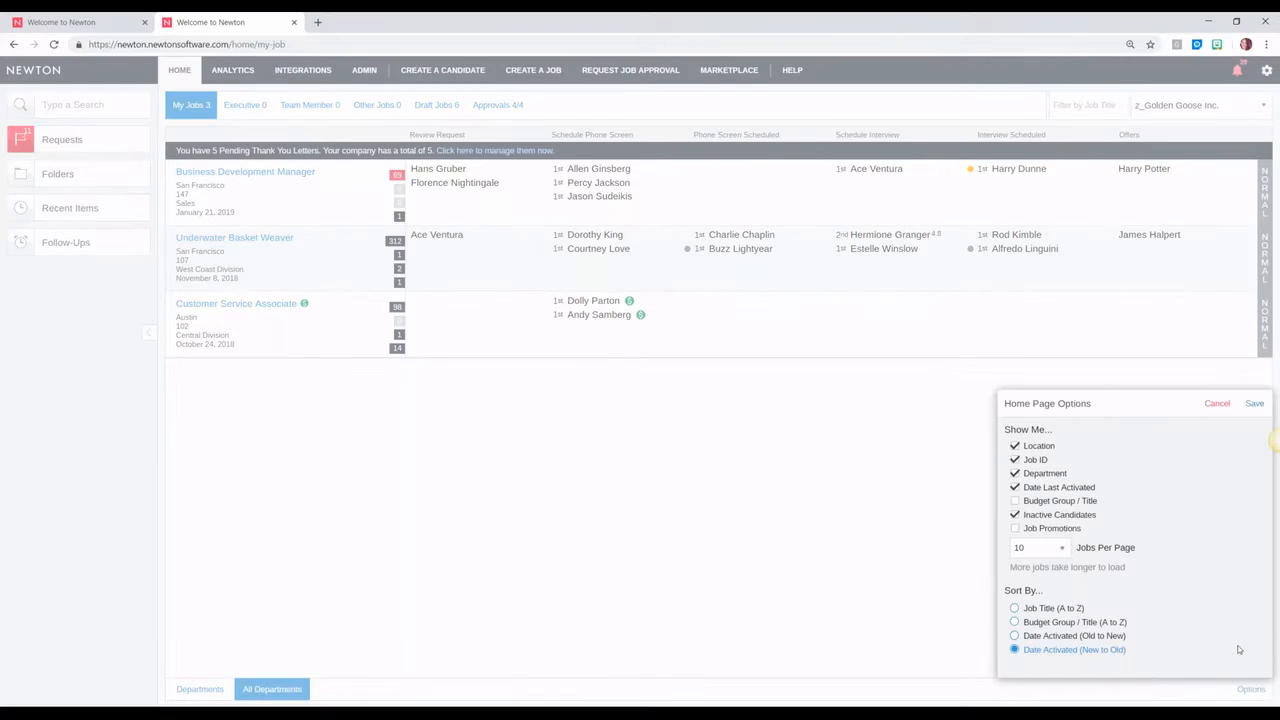
click(1015, 516)
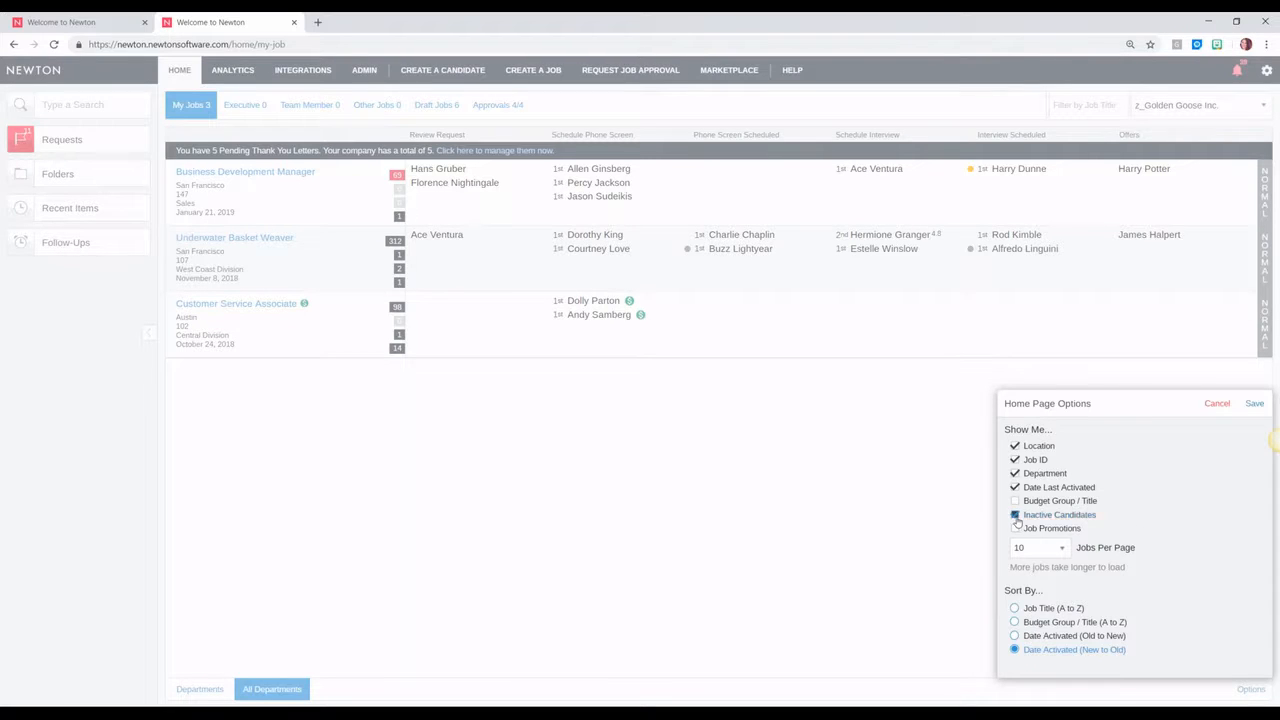
click(1248, 410)
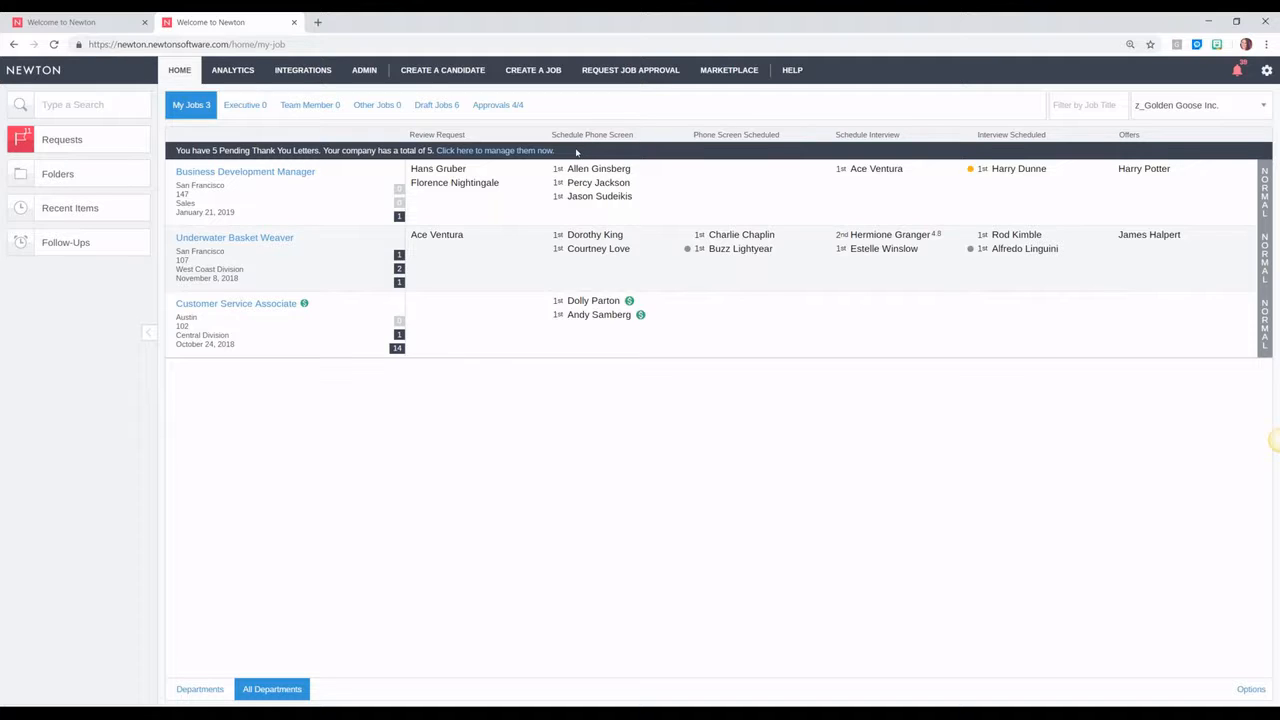
Step: Open the candidate listed under Schedule Interview for Business Development Manager
drag(572, 135, 618, 137)
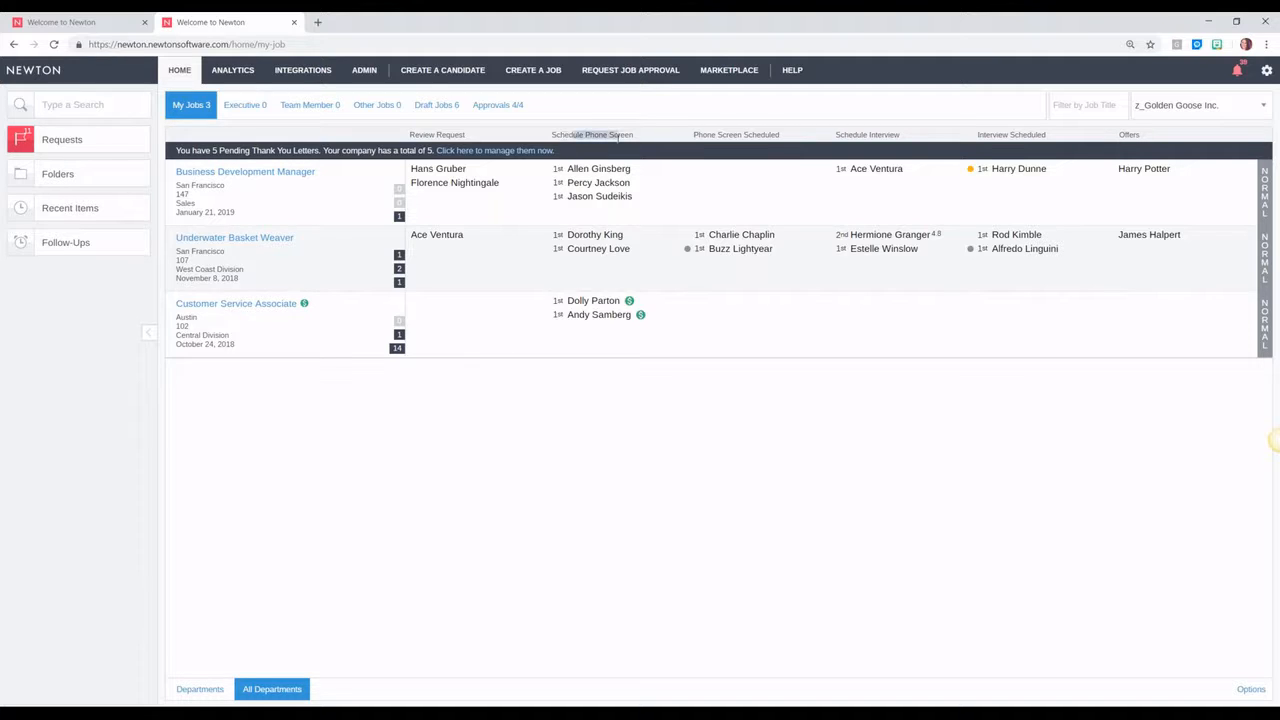
click(618, 137)
drag(848, 135, 886, 134)
click(886, 134)
click(868, 170)
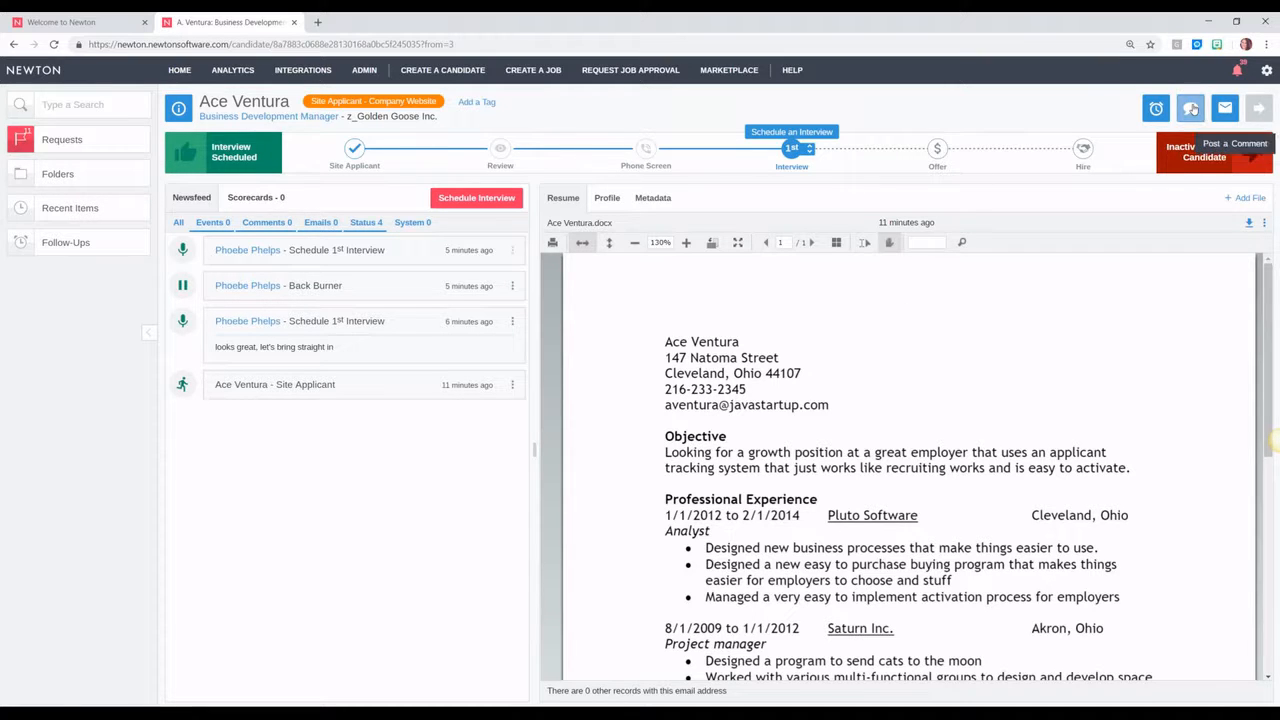
Step: Post the comment 'LVM, sent text' to the candidate's newsfeed
click(1191, 108)
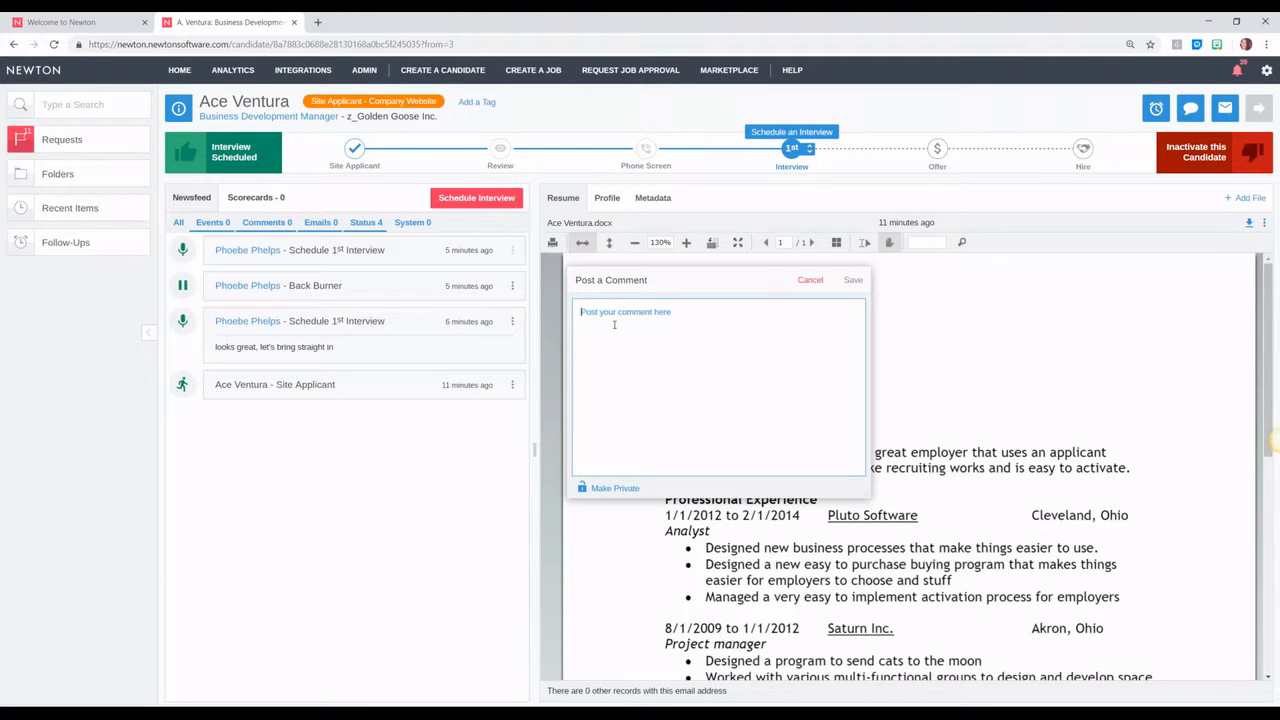
text(cab you p)
key(BackSpace)
key(BackSpace)
key(BackSpace)
key(BackSpace)
key(BackSpace)
key(BackSpace)
key(BackSpace)
key(BackSpace)
key(BackSpace)
text(LVM, sent text)
click(852, 281)
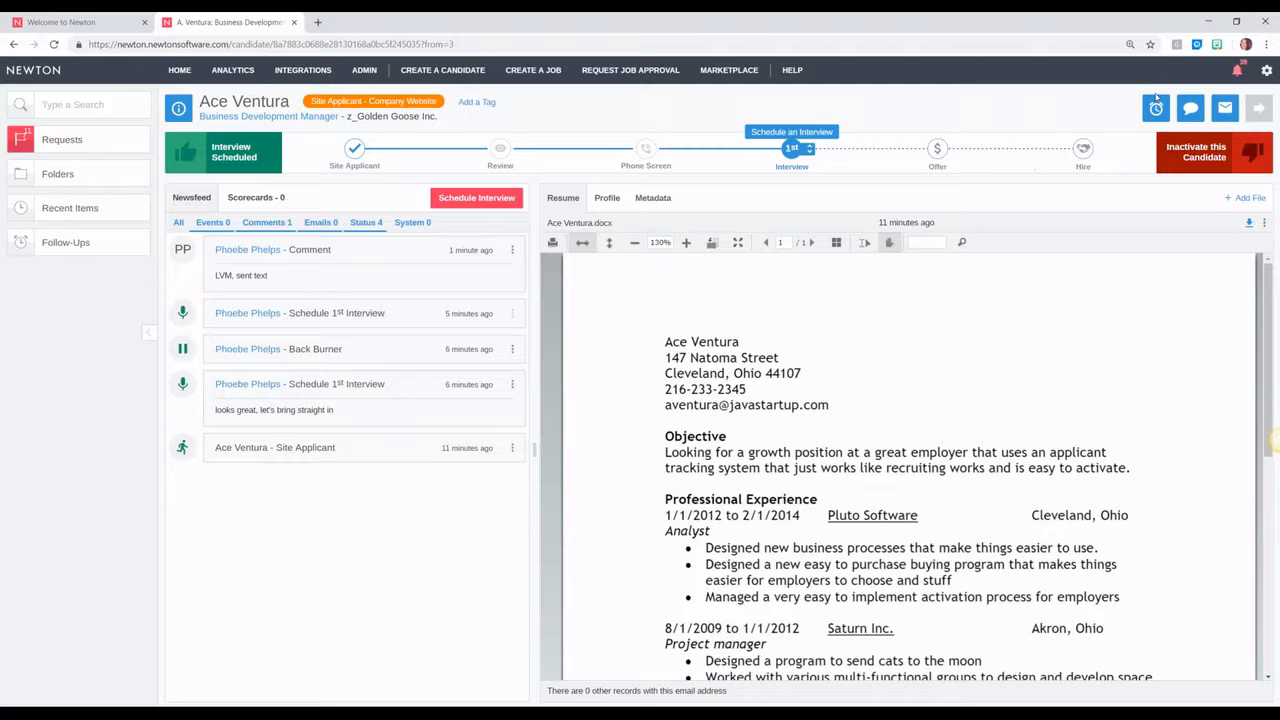
Step: Send the candidate the 'Step 4.0 - Candidate: 1st Interview Availability' template email
click(1226, 108)
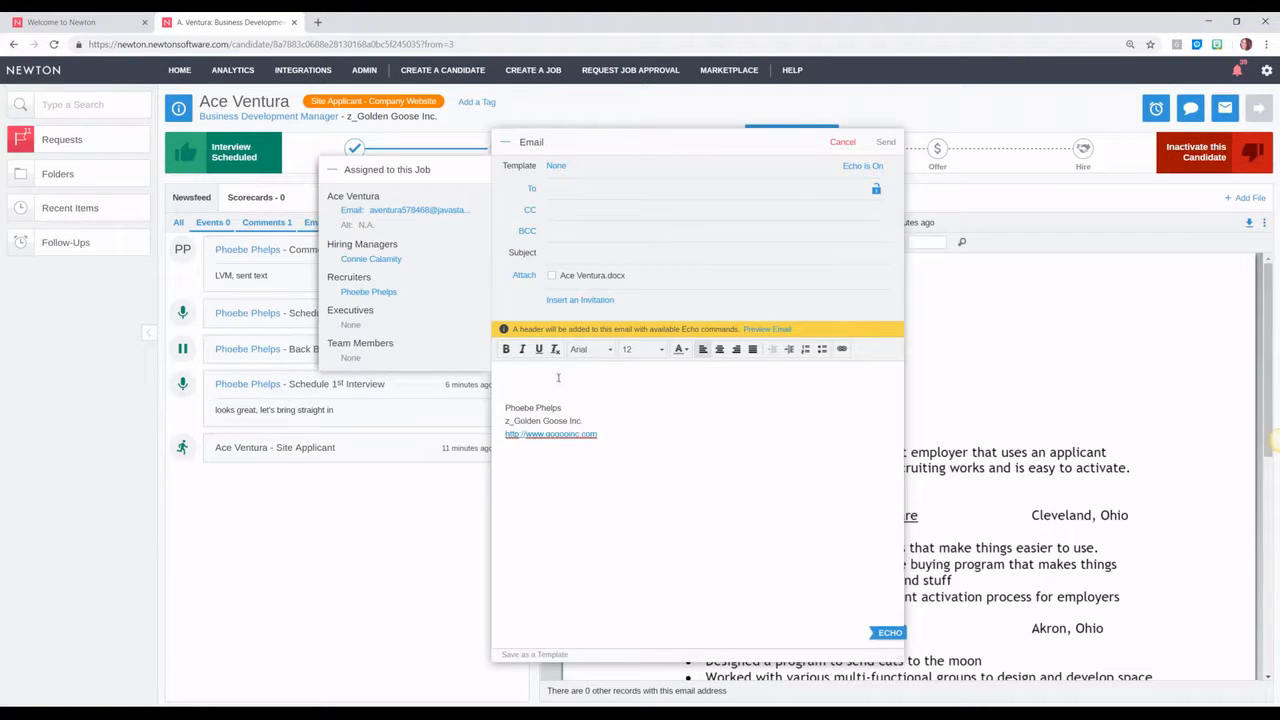
text(Hi Ace,)
key(Return)
key(Return)
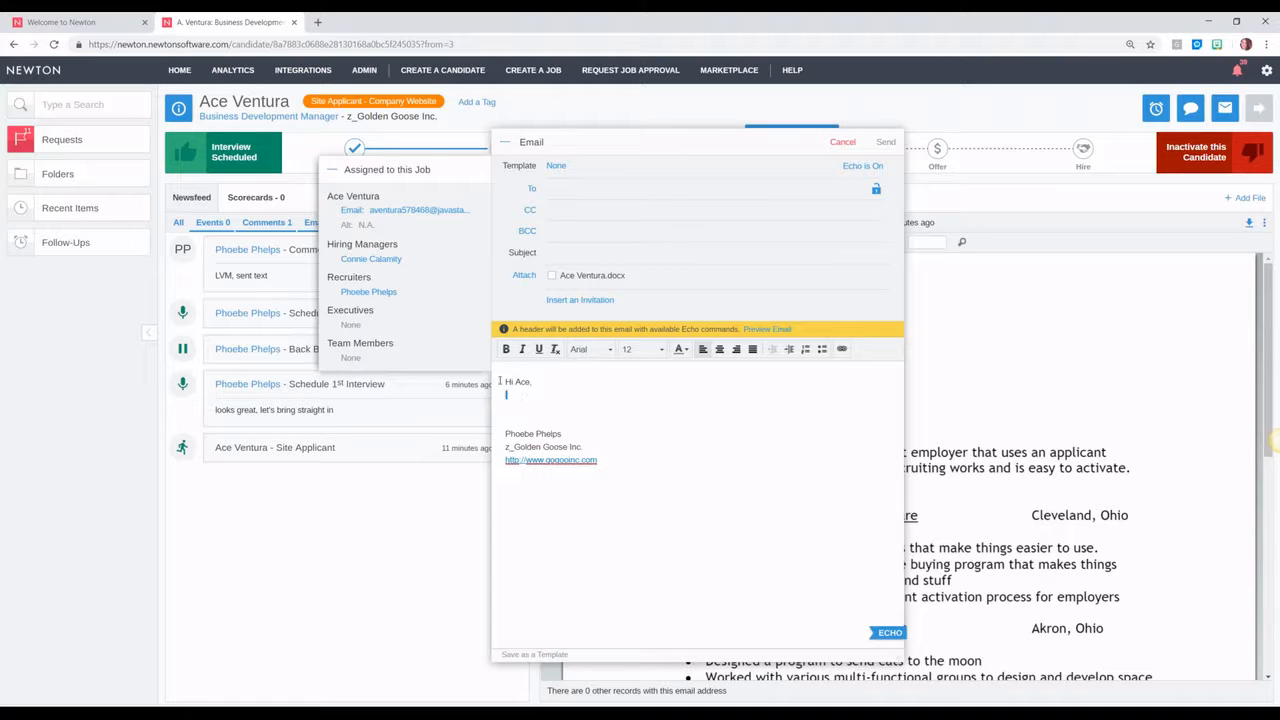
drag(500, 380, 499, 379)
key(BackSpace)
click(558, 166)
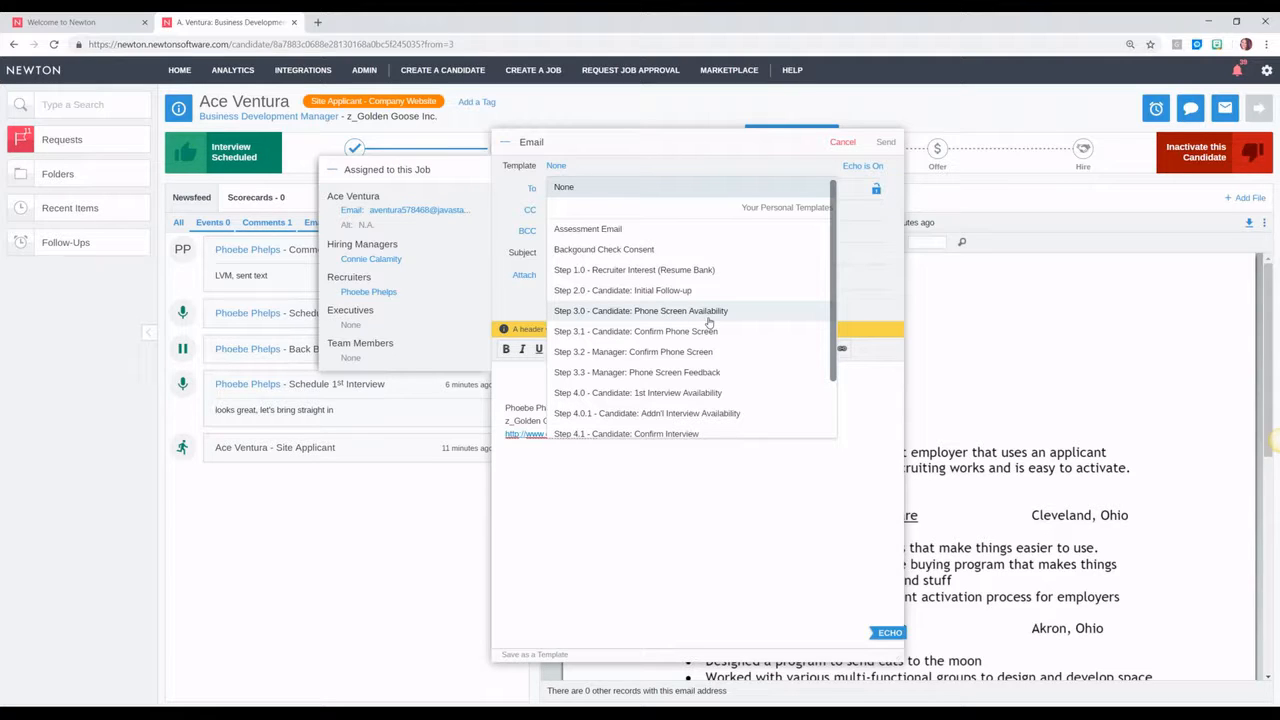
click(686, 395)
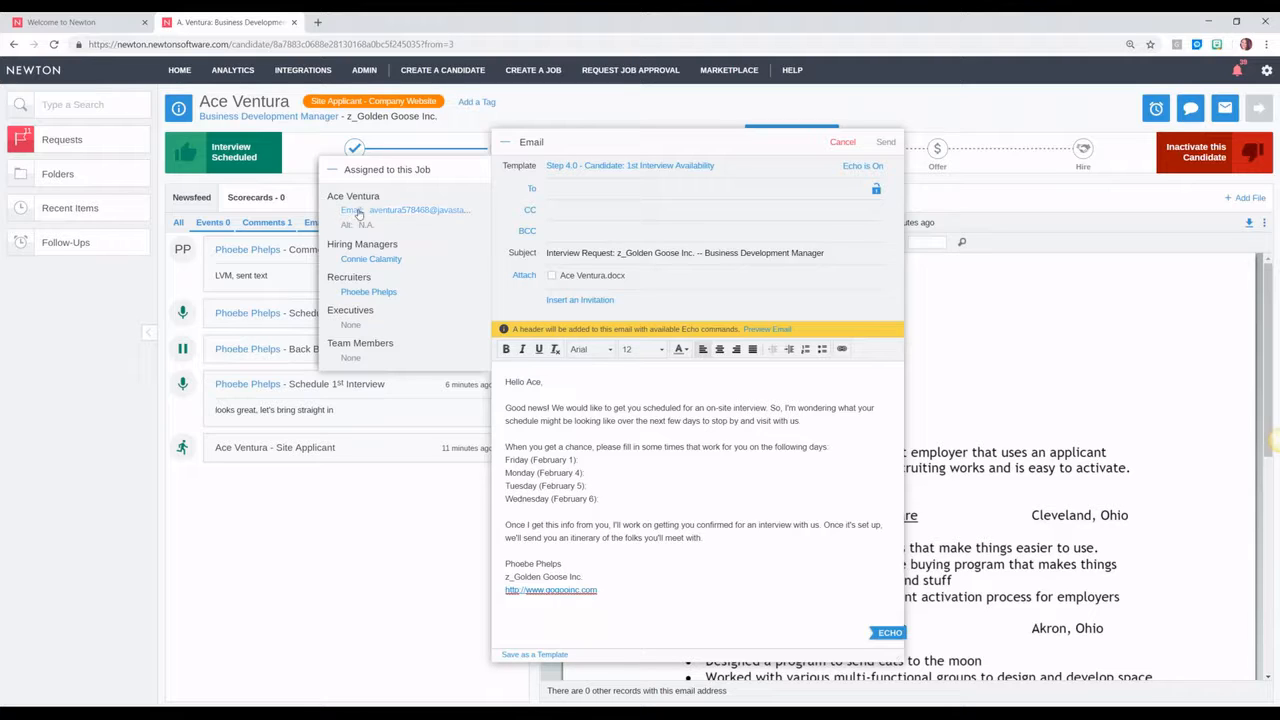
drag(361, 212, 563, 197)
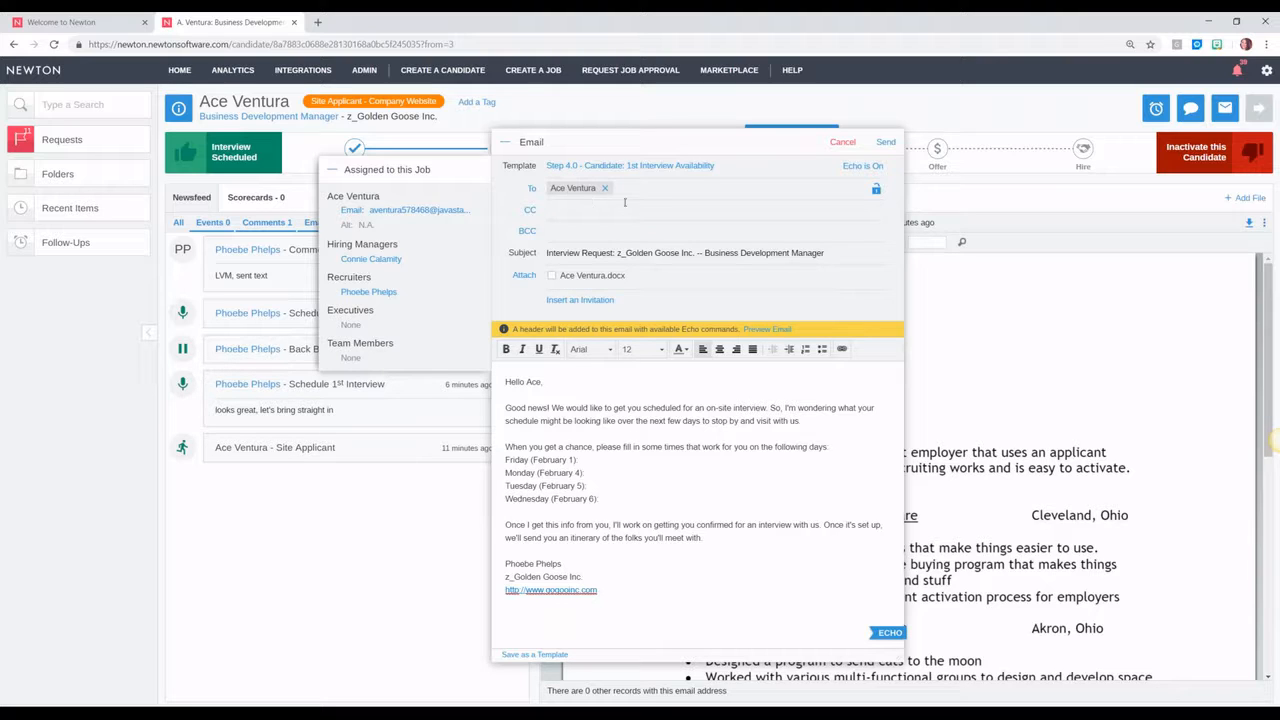
click(886, 143)
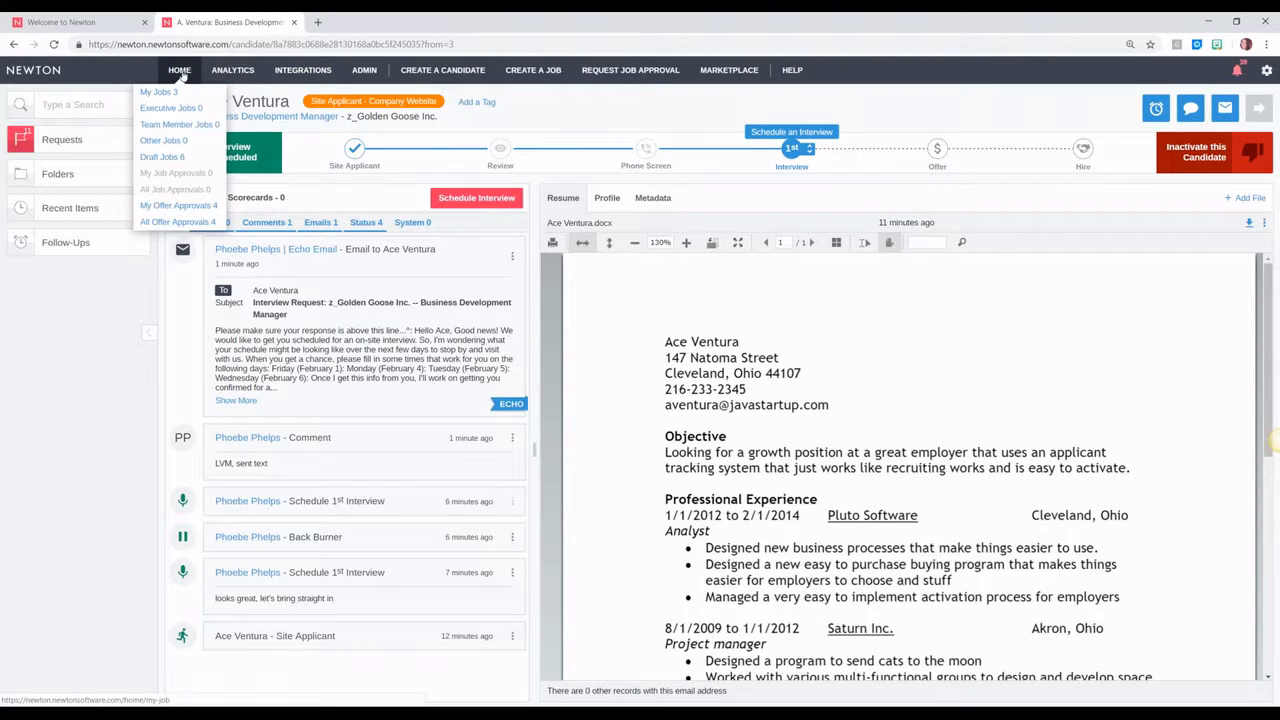
click(179, 70)
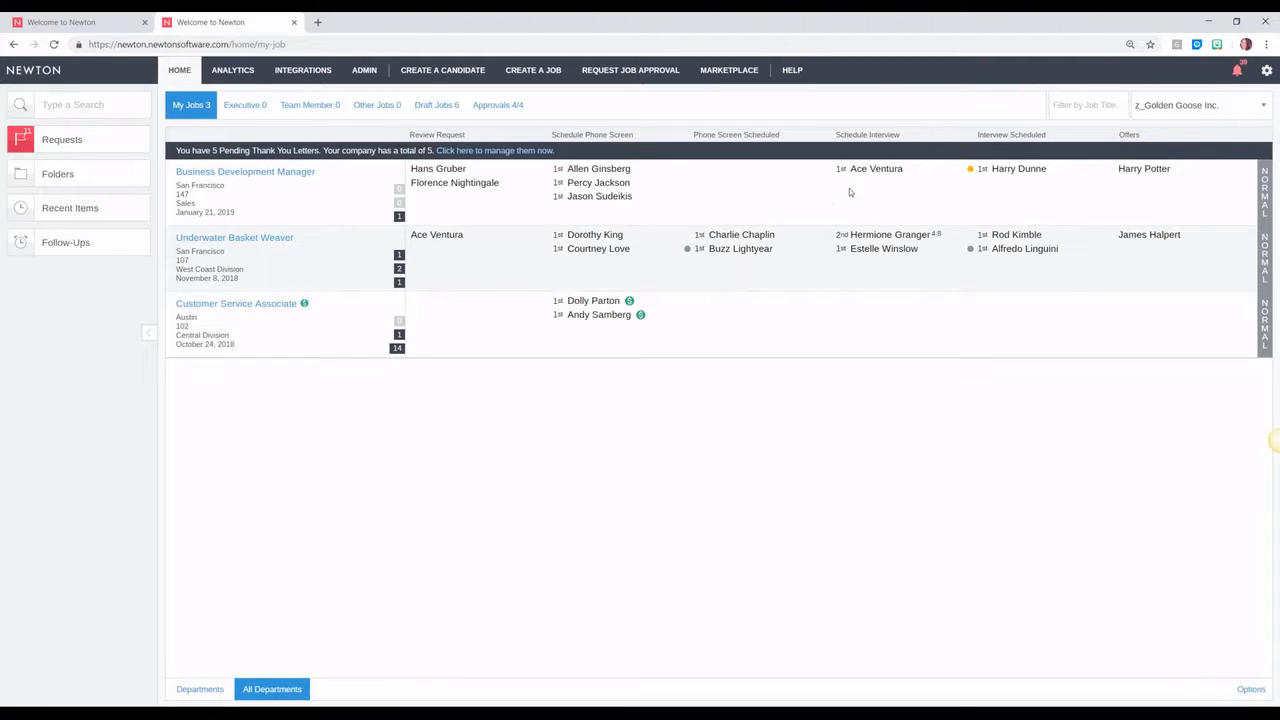
mouse_move(232, 72)
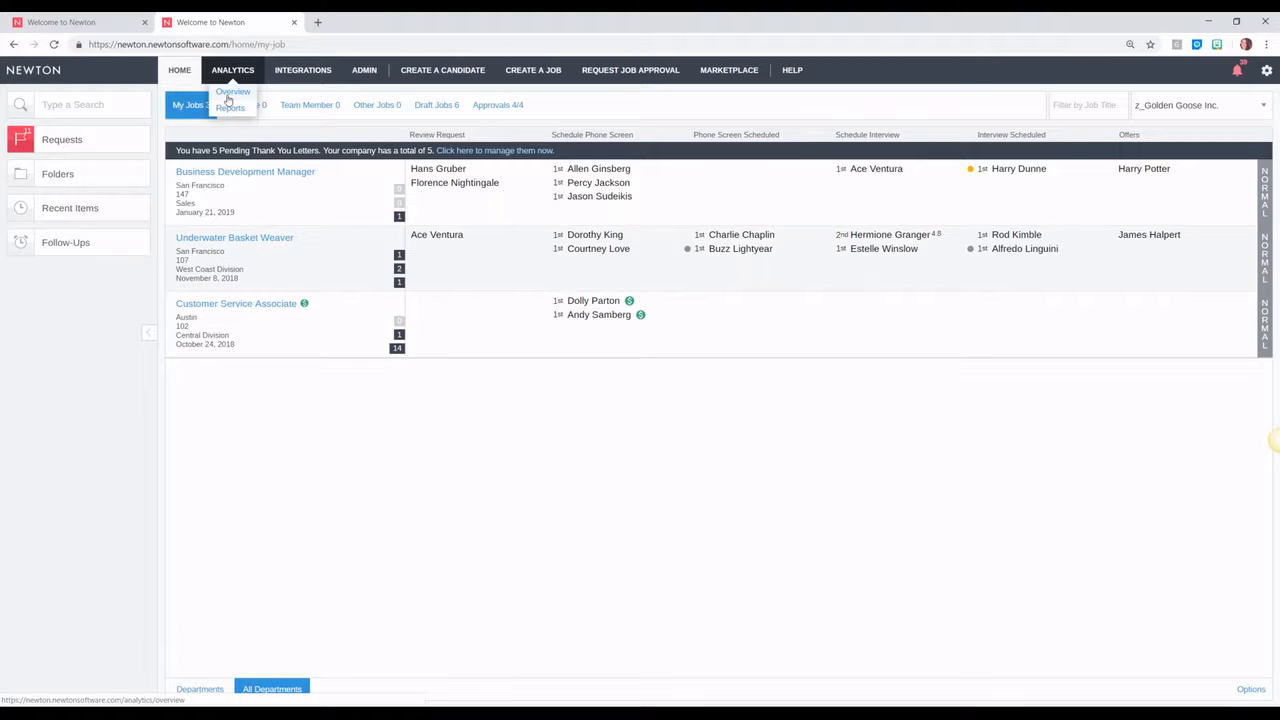
mouse_move(868, 236)
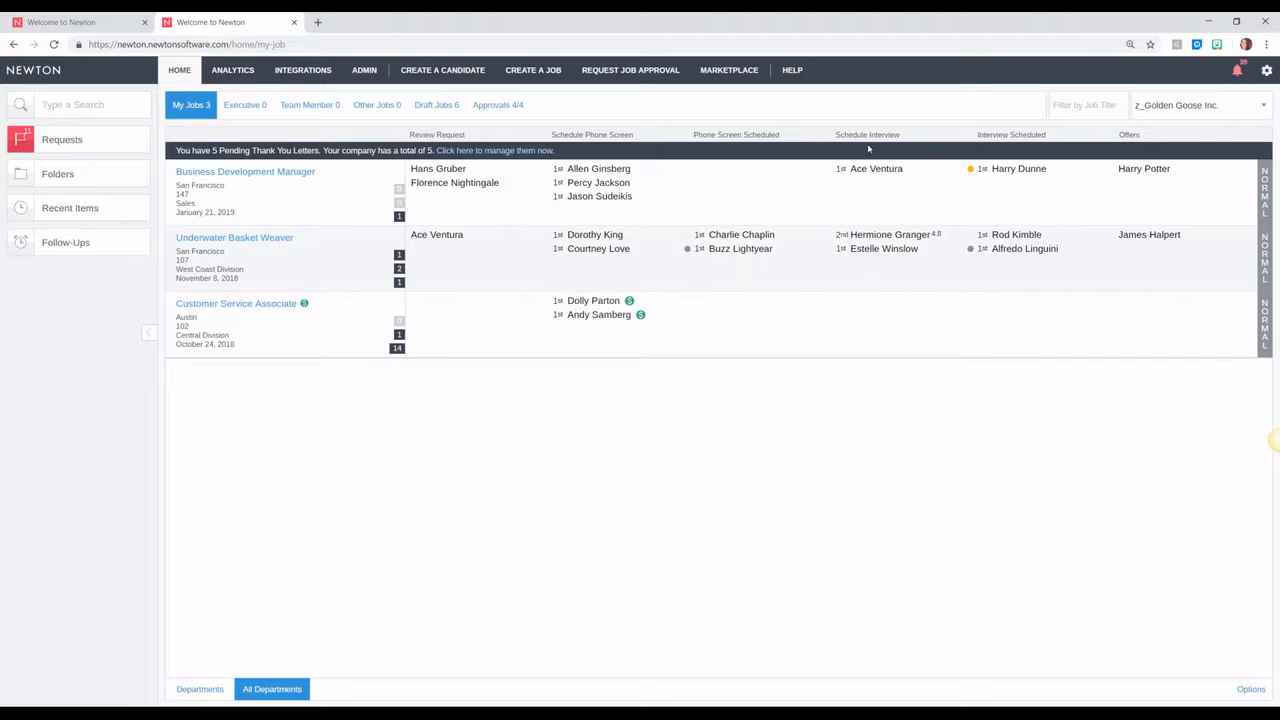
click(876, 168)
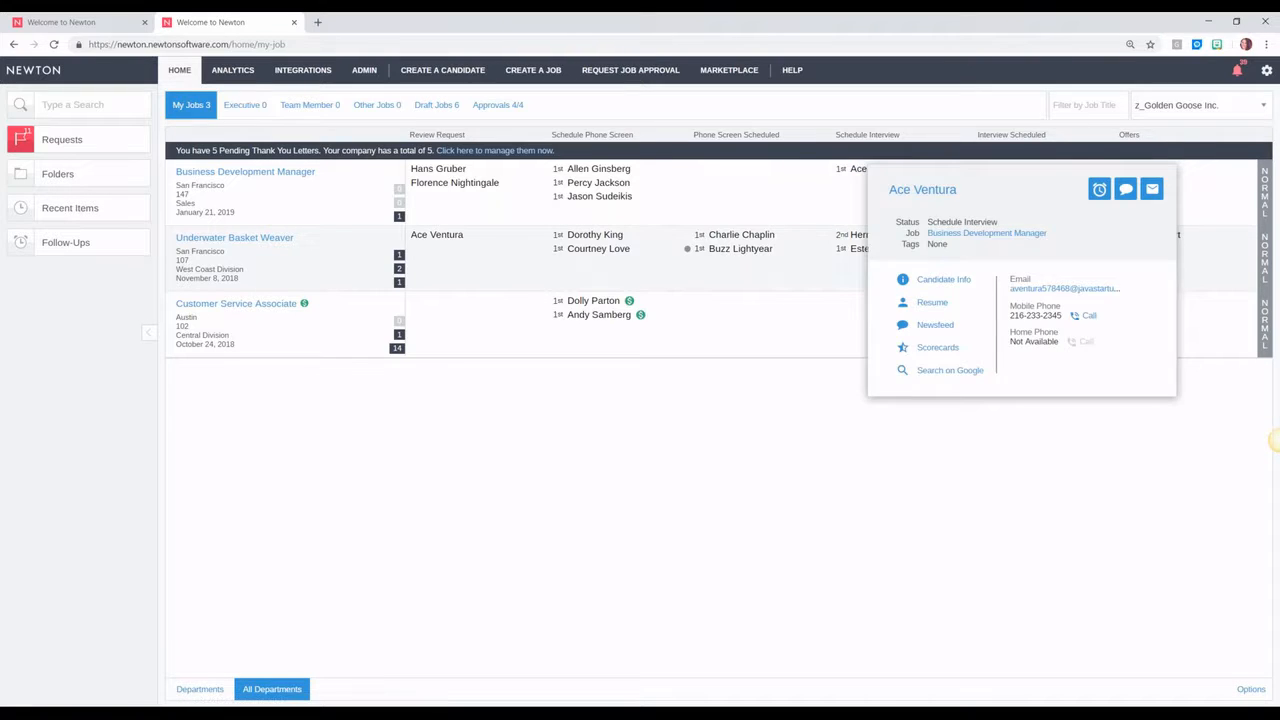
click(858, 169)
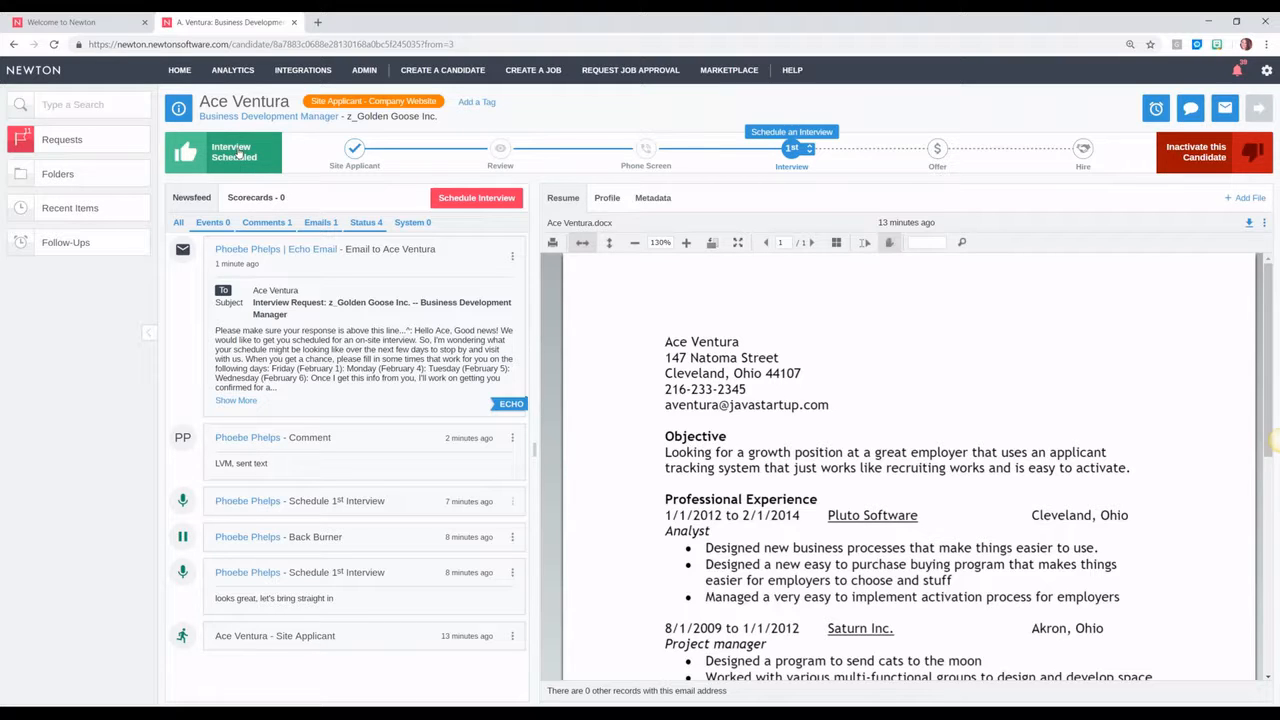
Step: Start a scorecard request for the interview and reposition its window
click(238, 153)
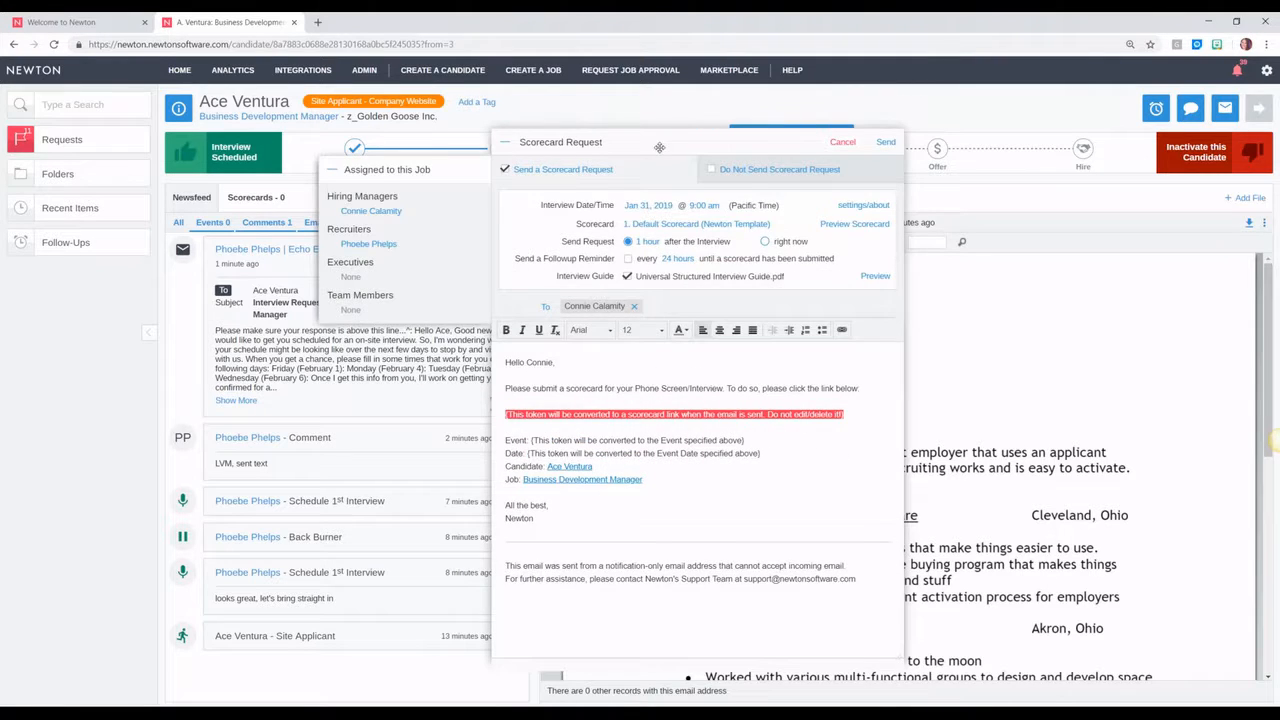
drag(661, 140, 660, 170)
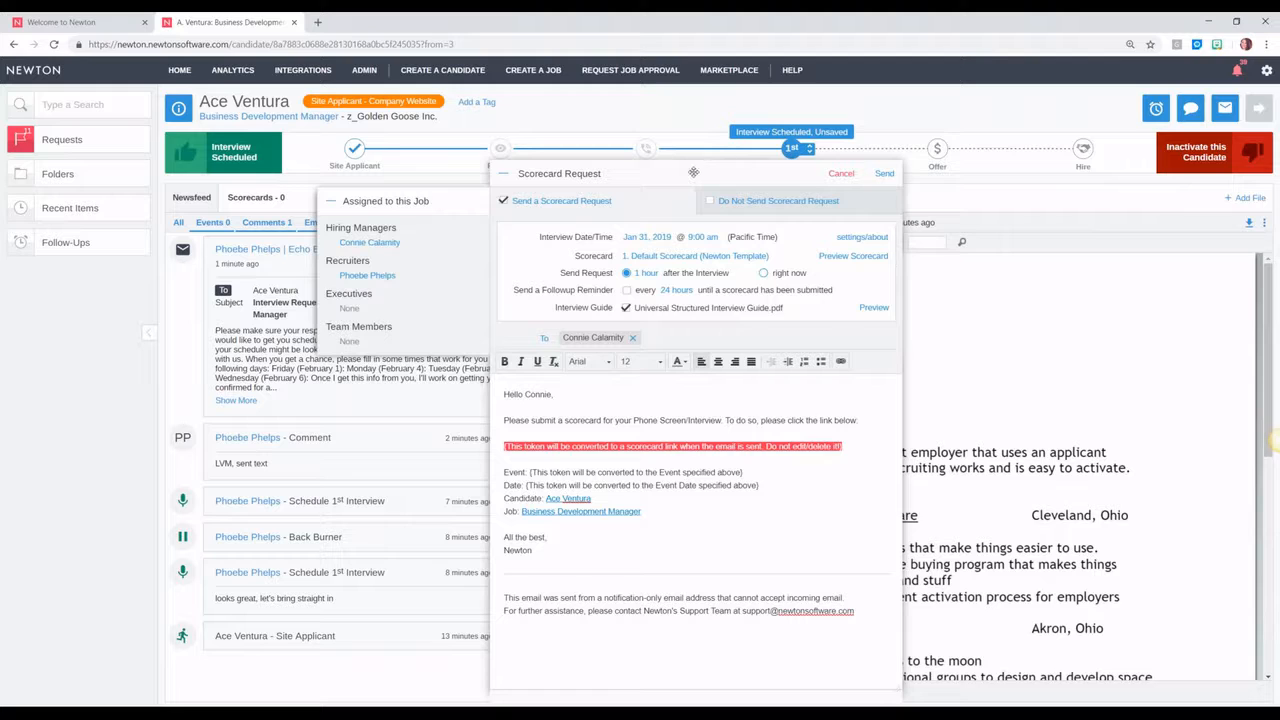
drag(693, 164, 687, 122)
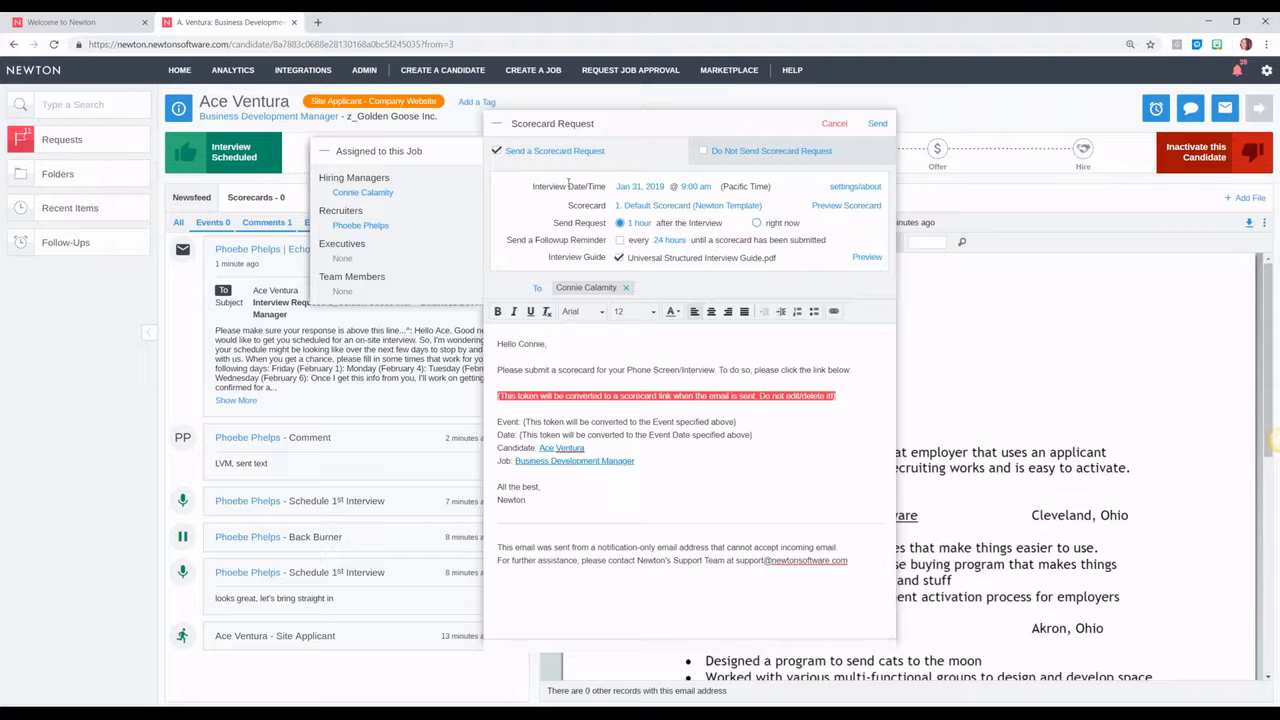
Step: Set the interview date to Feb 4, 2019 and the time to 1:00 PM
click(651, 189)
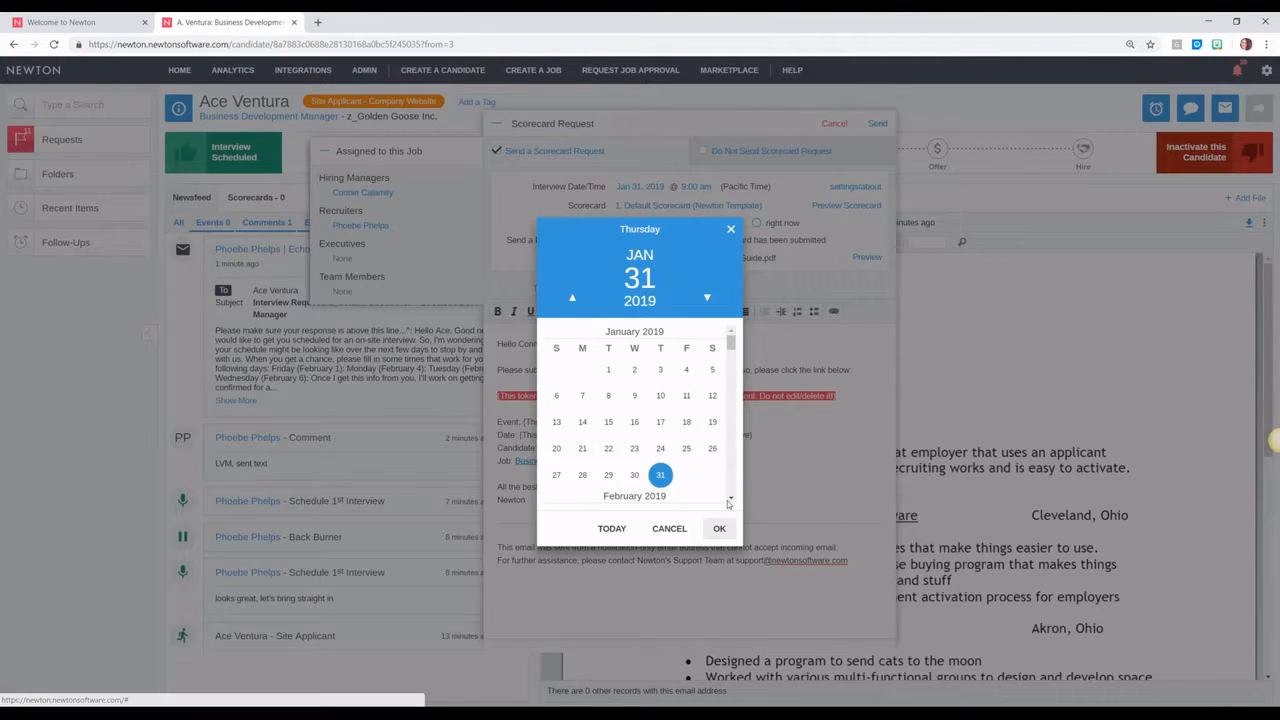
scroll(728, 500, down, 3)
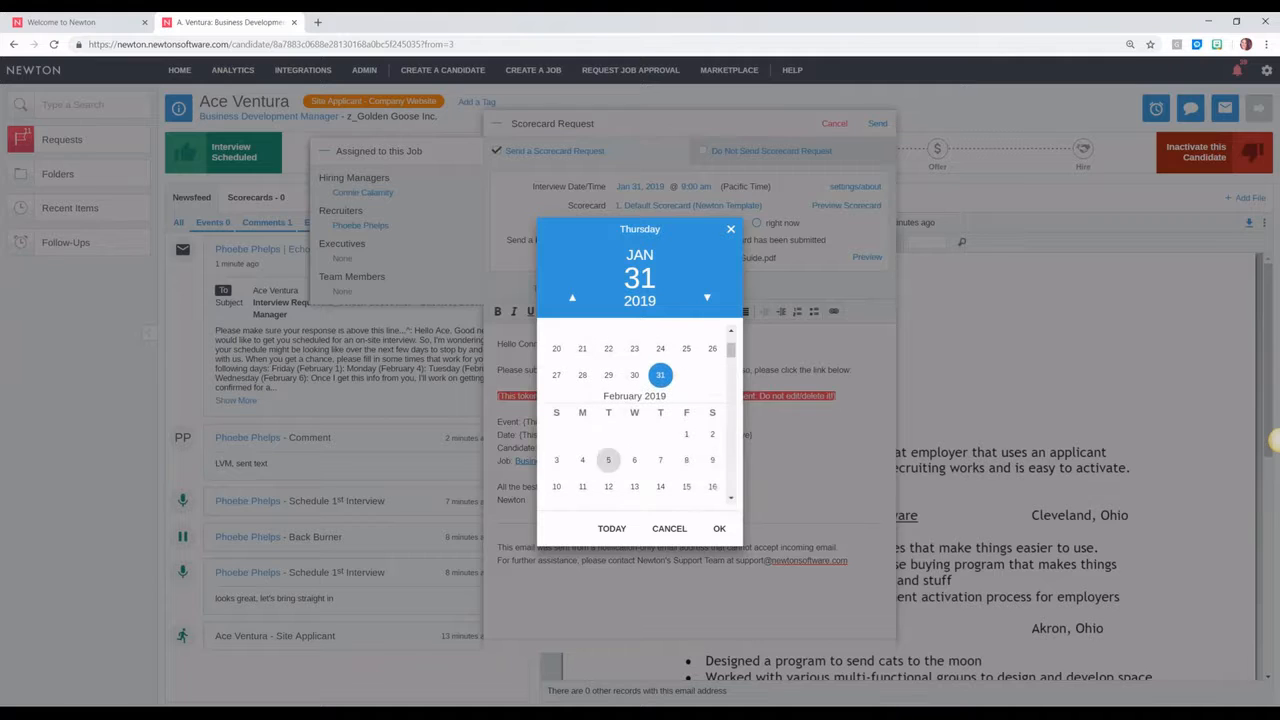
click(582, 459)
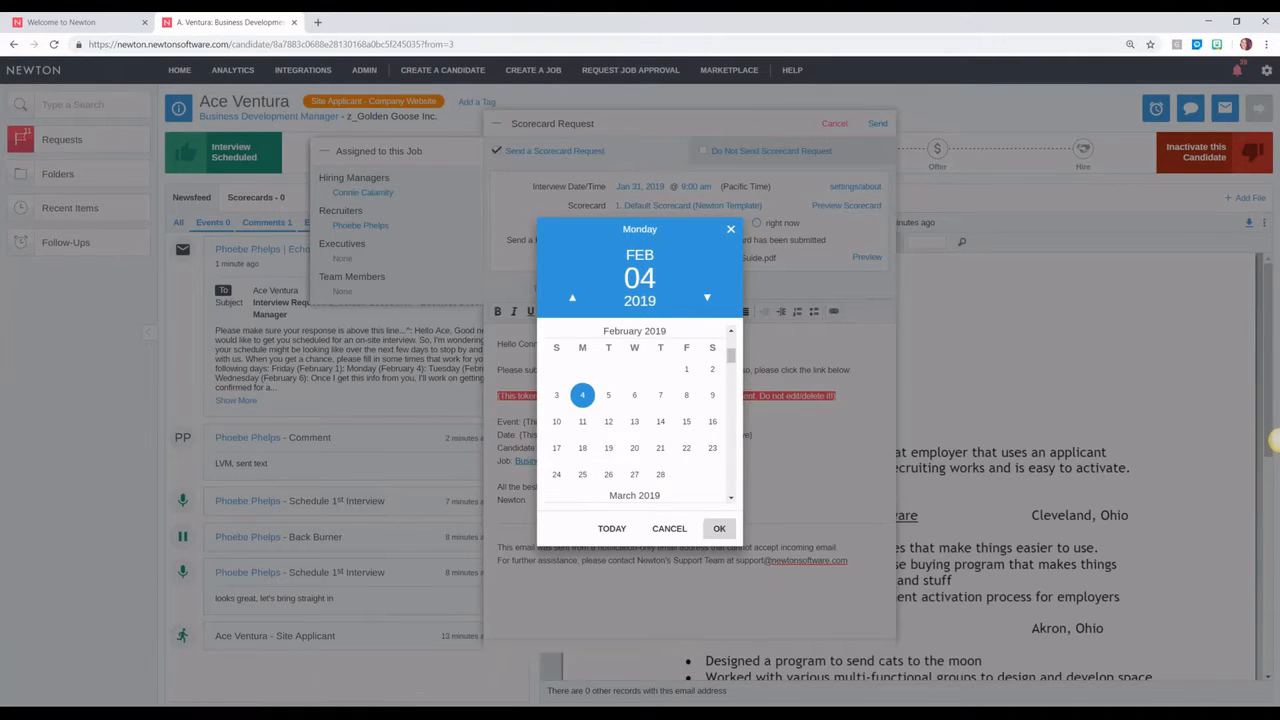
click(719, 528)
click(695, 188)
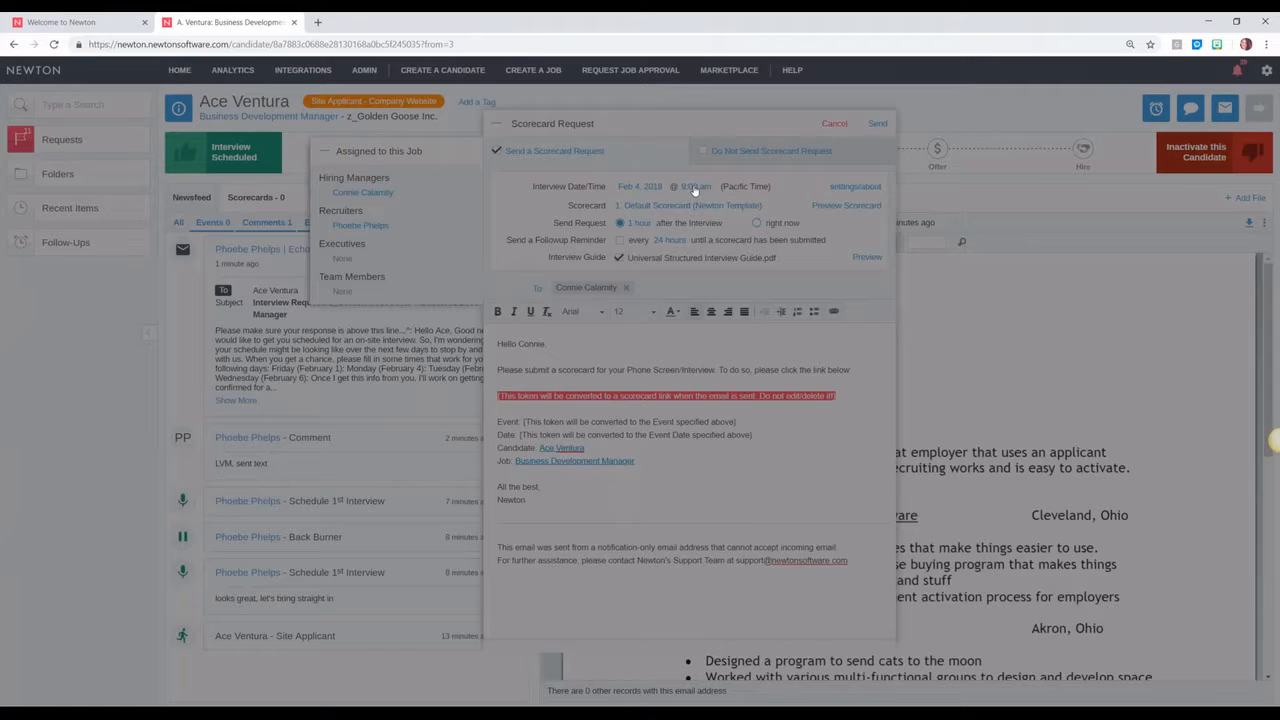
click(674, 321)
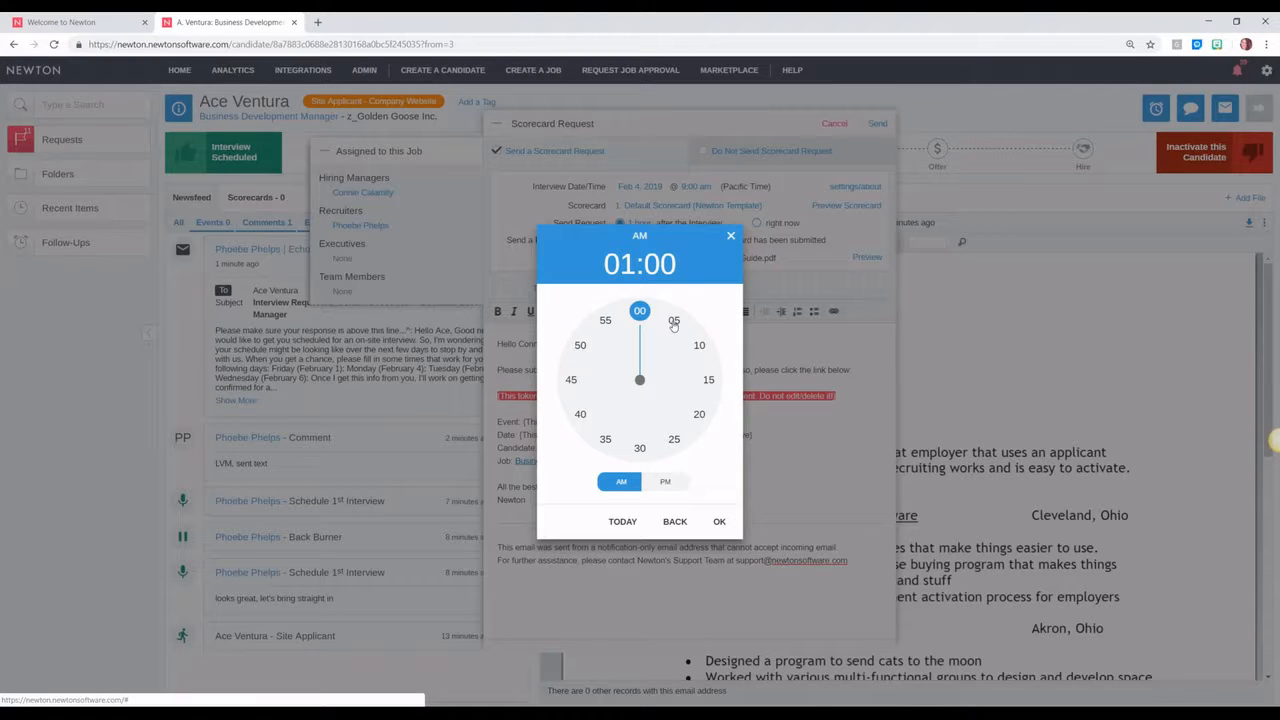
click(665, 481)
click(719, 523)
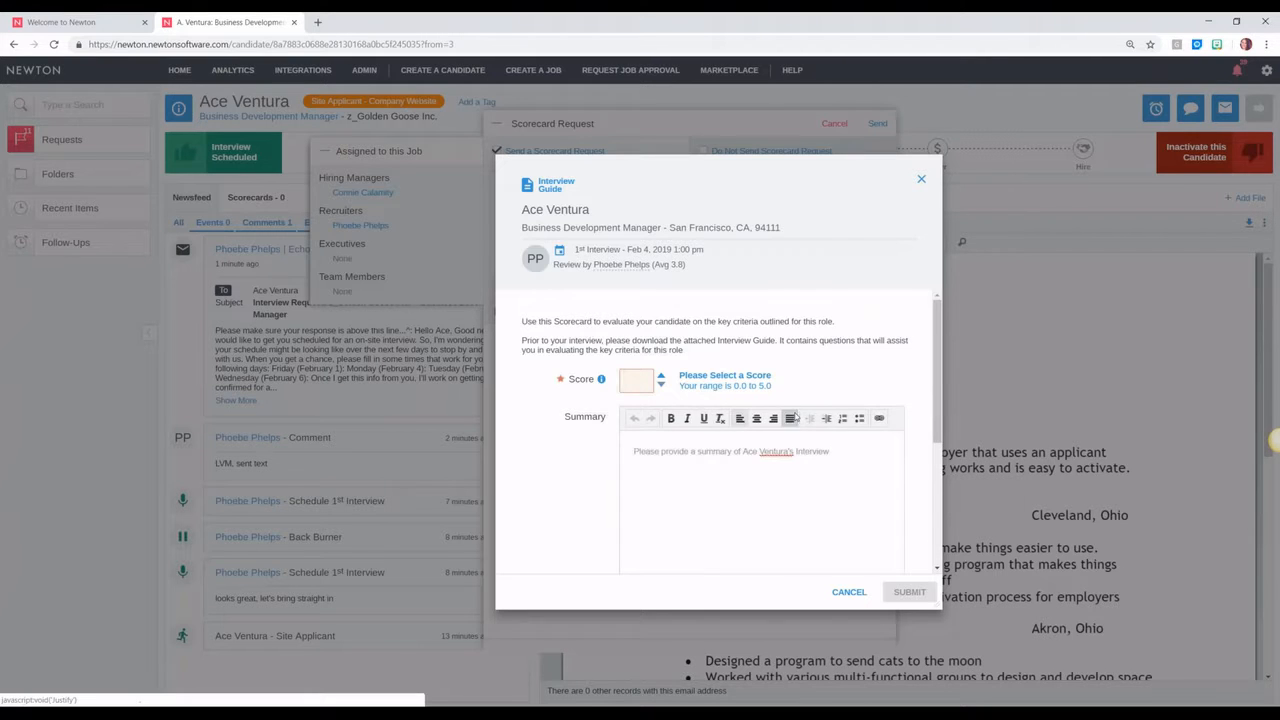
Step: Enter a 3.0 sample score in the preview and raise it to 4.2
scroll(757, 354, up, 1)
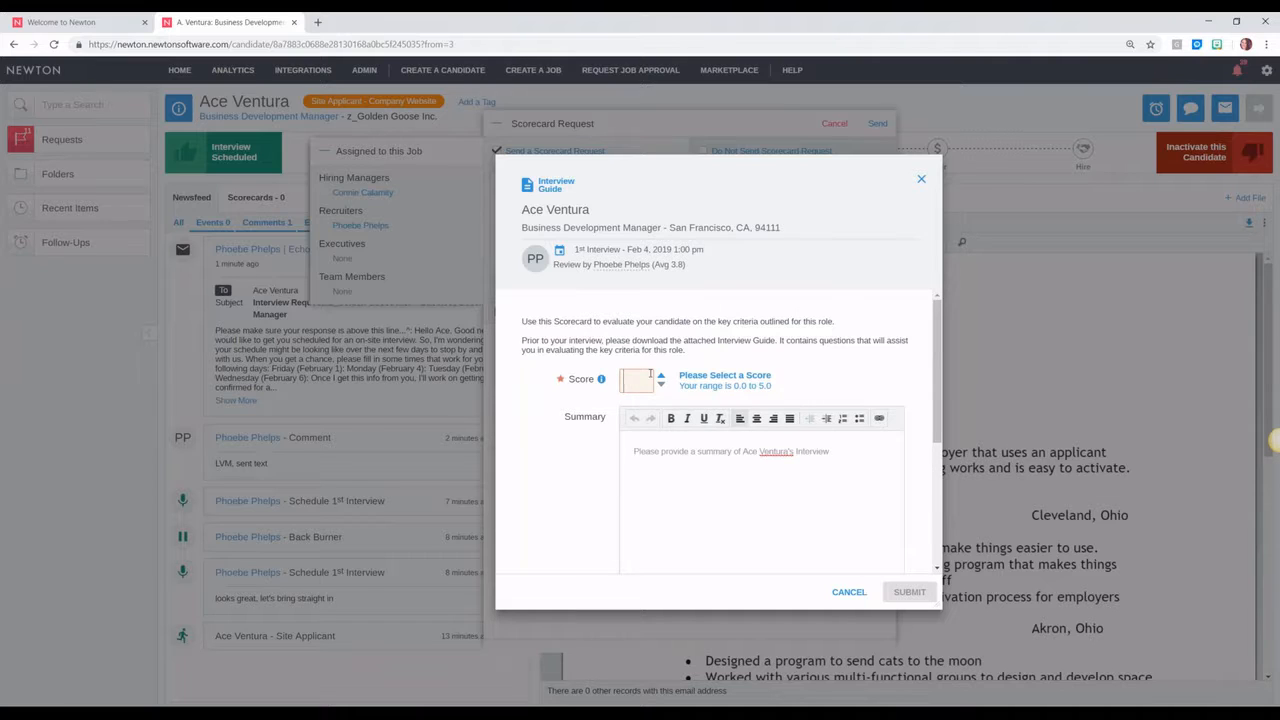
mouse_move(601, 379)
text(3.0)
key(Tab)
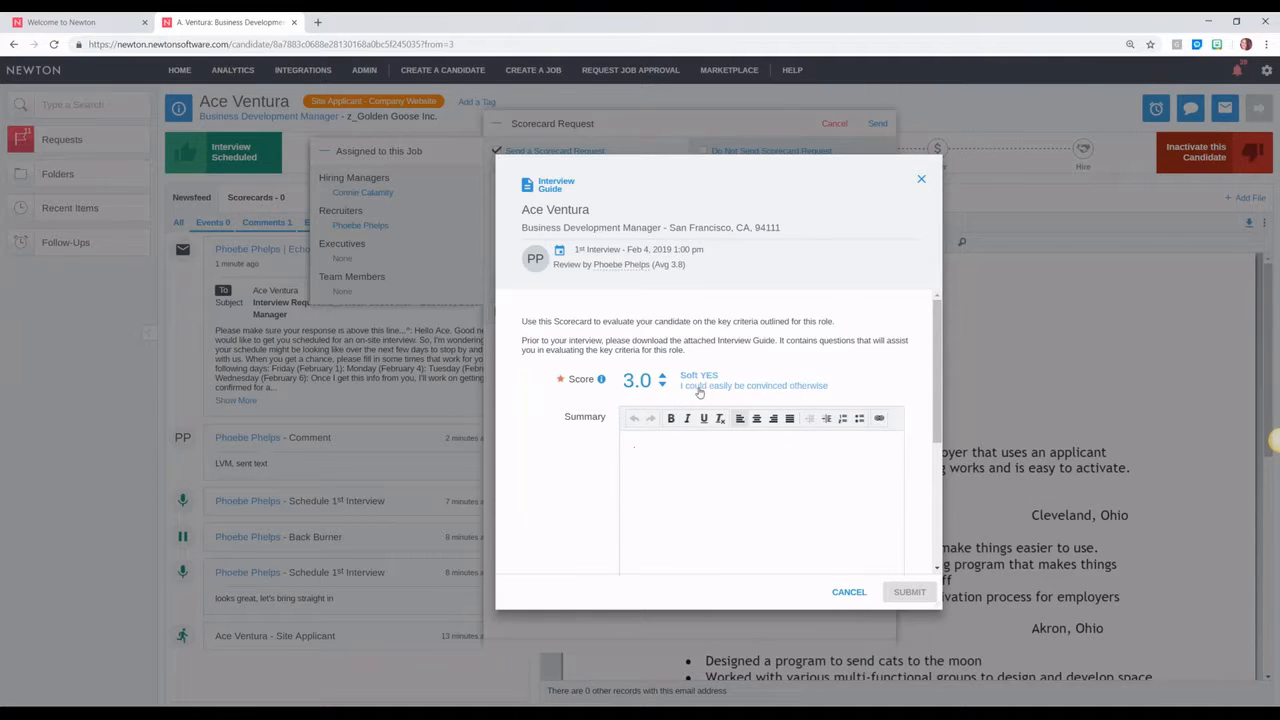
click(662, 377)
click(662, 377)
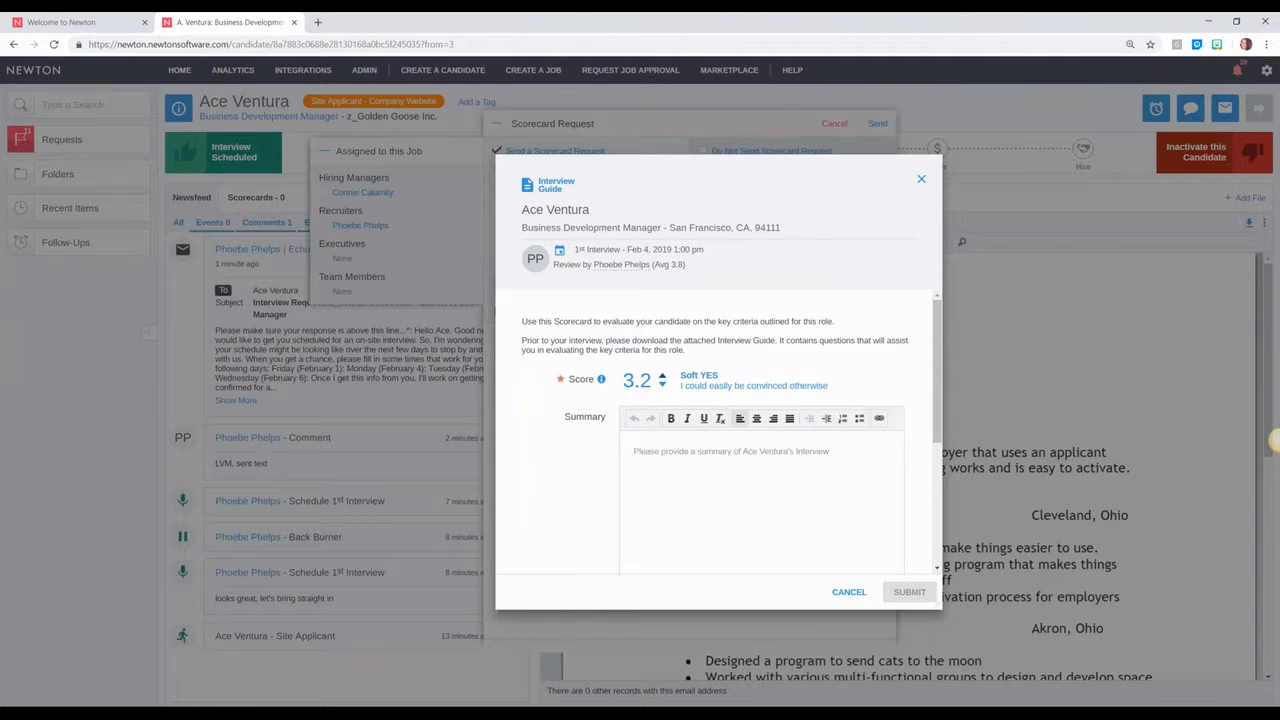
click(662, 377)
click(662, 377)
click(662, 377)
click(662, 377)
click(662, 377)
click(662, 377)
click(662, 377)
click(662, 377)
click(662, 377)
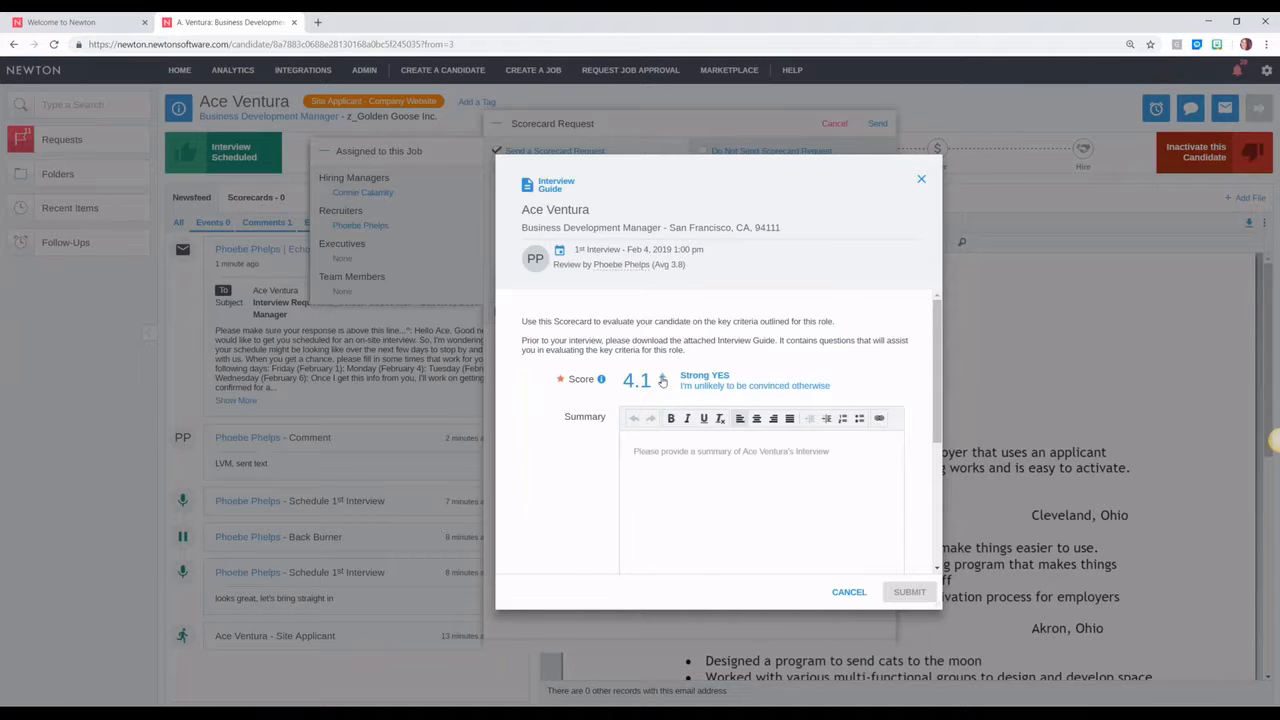
click(662, 377)
Step: Star-rate Integrity 5, Critical Thinking 3, Coachability 4, Attention to Detail 5, Behavioral 3, then cancel
click(665, 449)
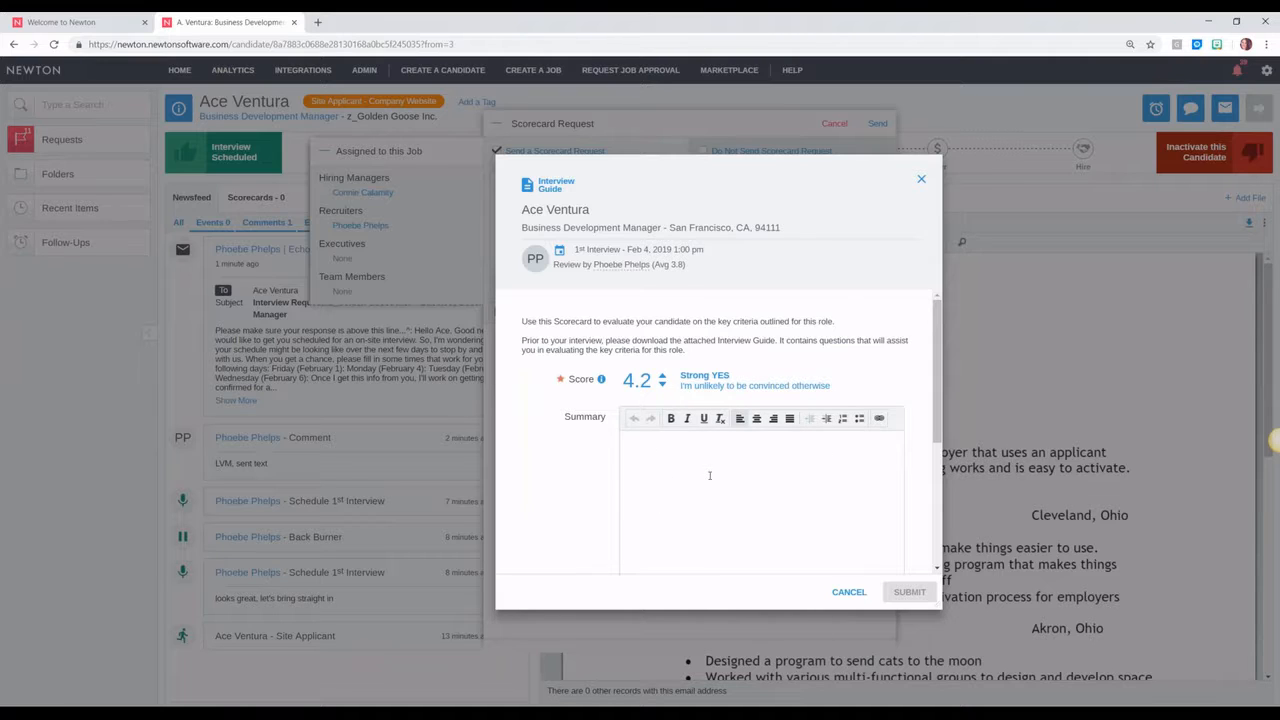
scroll(710, 475, down, 3)
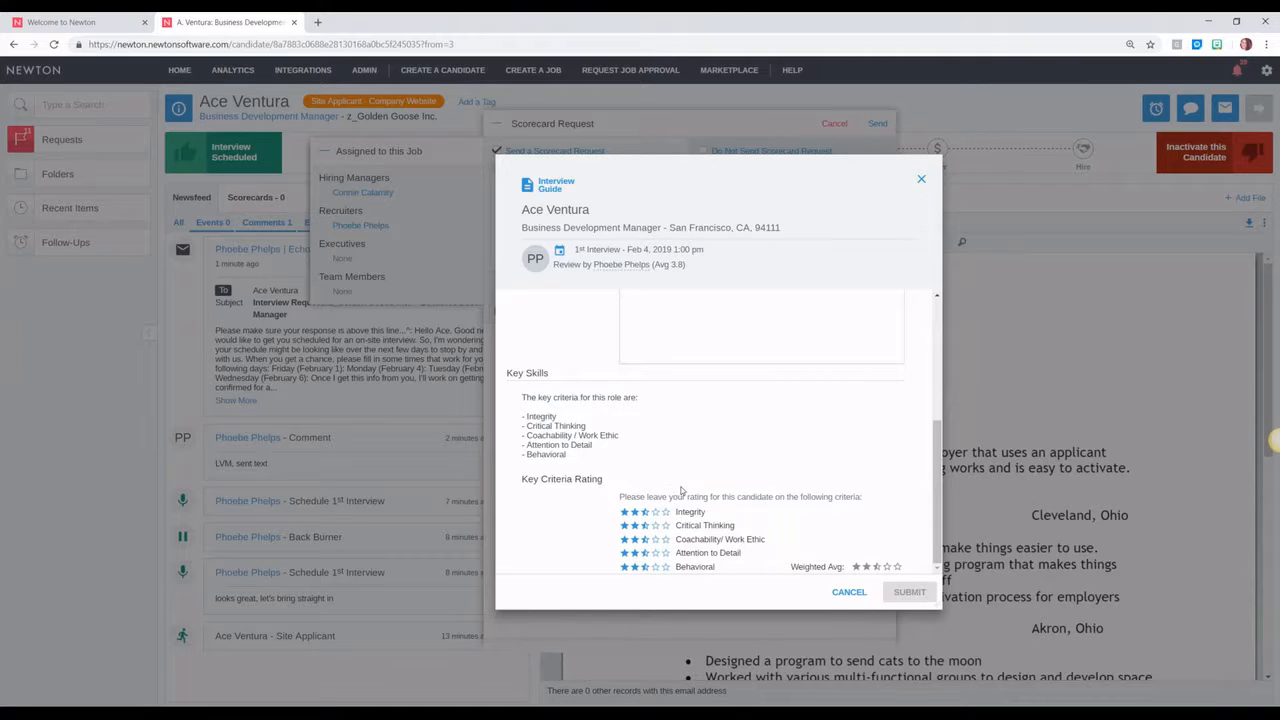
click(666, 512)
click(648, 526)
click(656, 540)
click(665, 553)
click(645, 567)
click(850, 595)
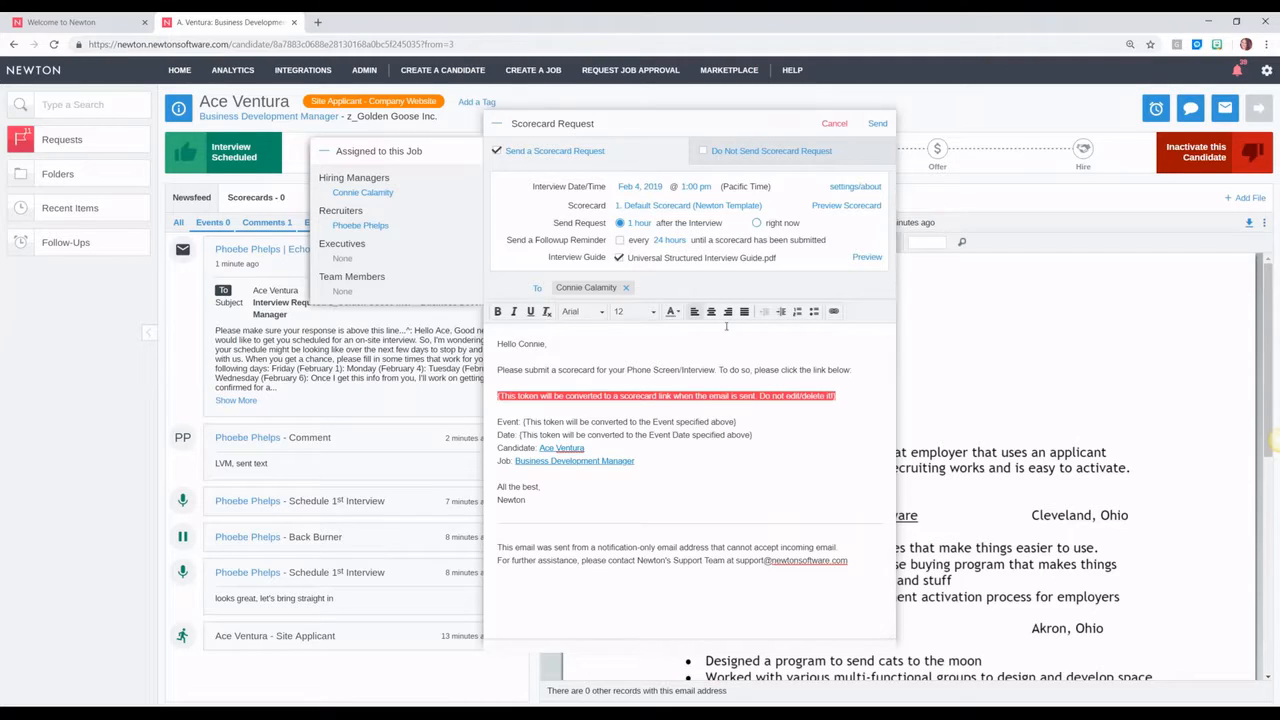
Step: Keep the Default Scorecard and send the request 15 mins after the interview
click(643, 206)
click(640, 221)
click(640, 225)
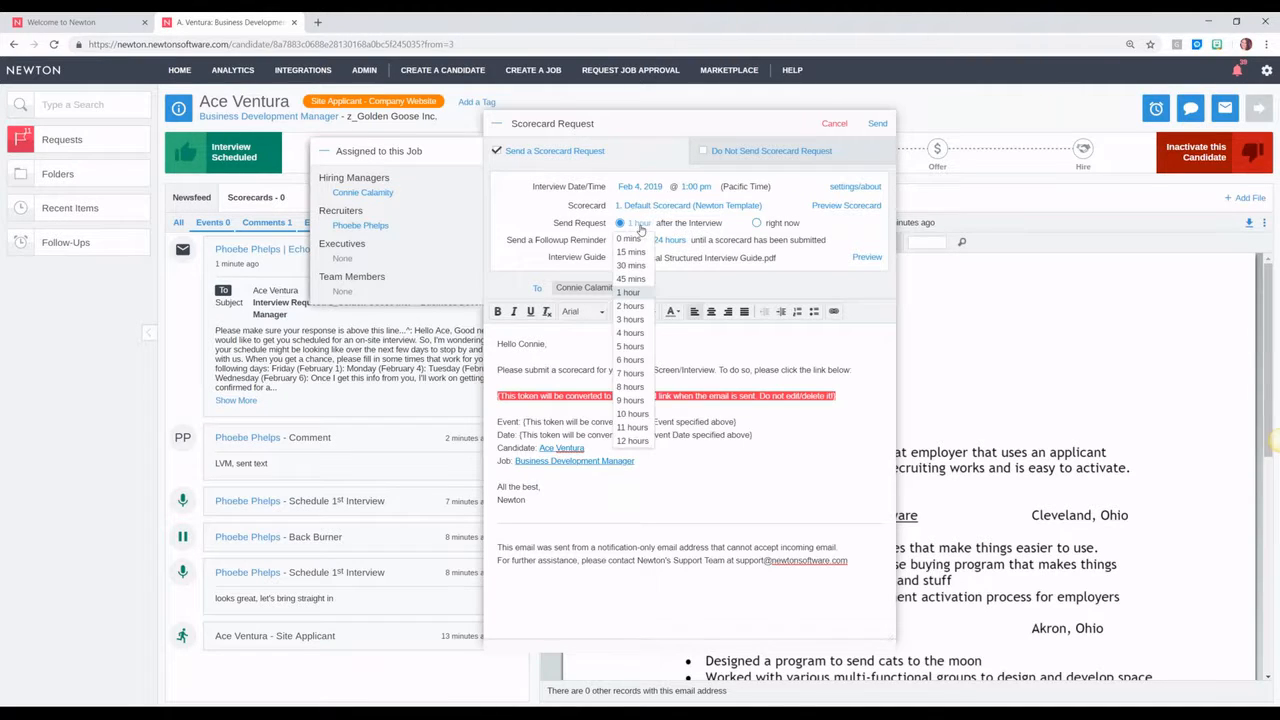
click(634, 258)
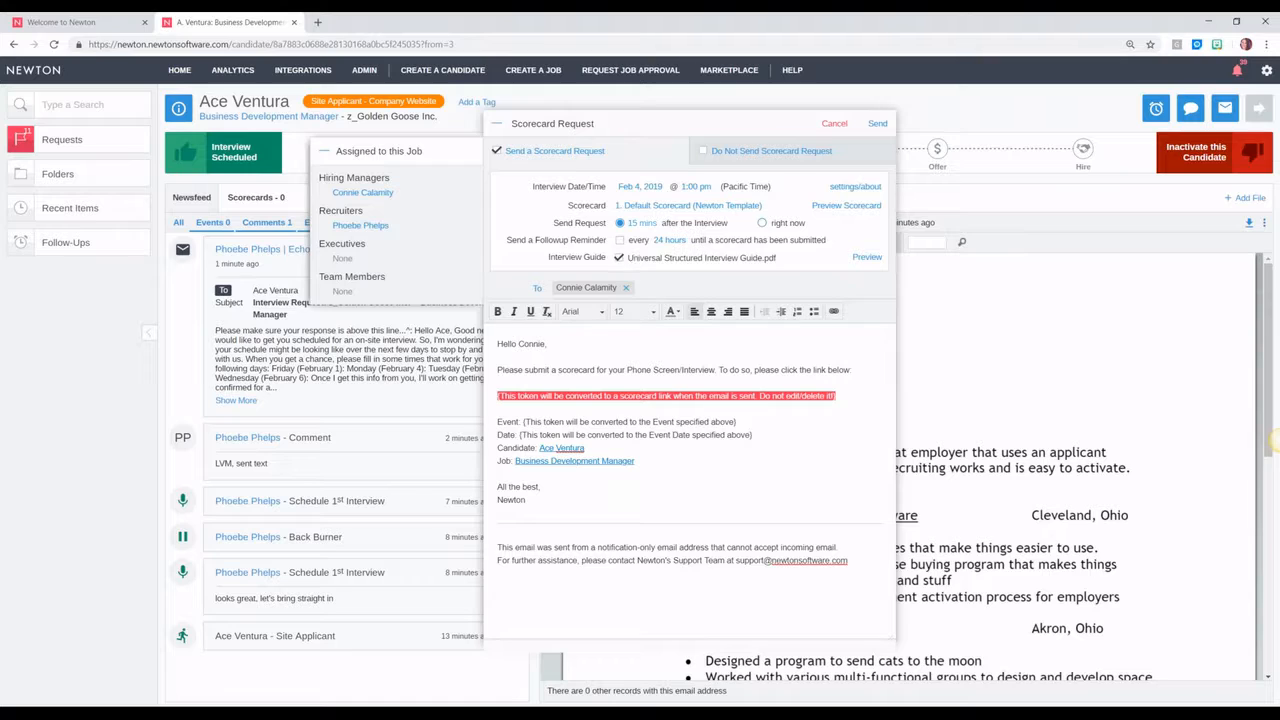
Step: Turn on follow-up reminders every 24 hours until the scorecard is submitted
click(621, 243)
click(677, 243)
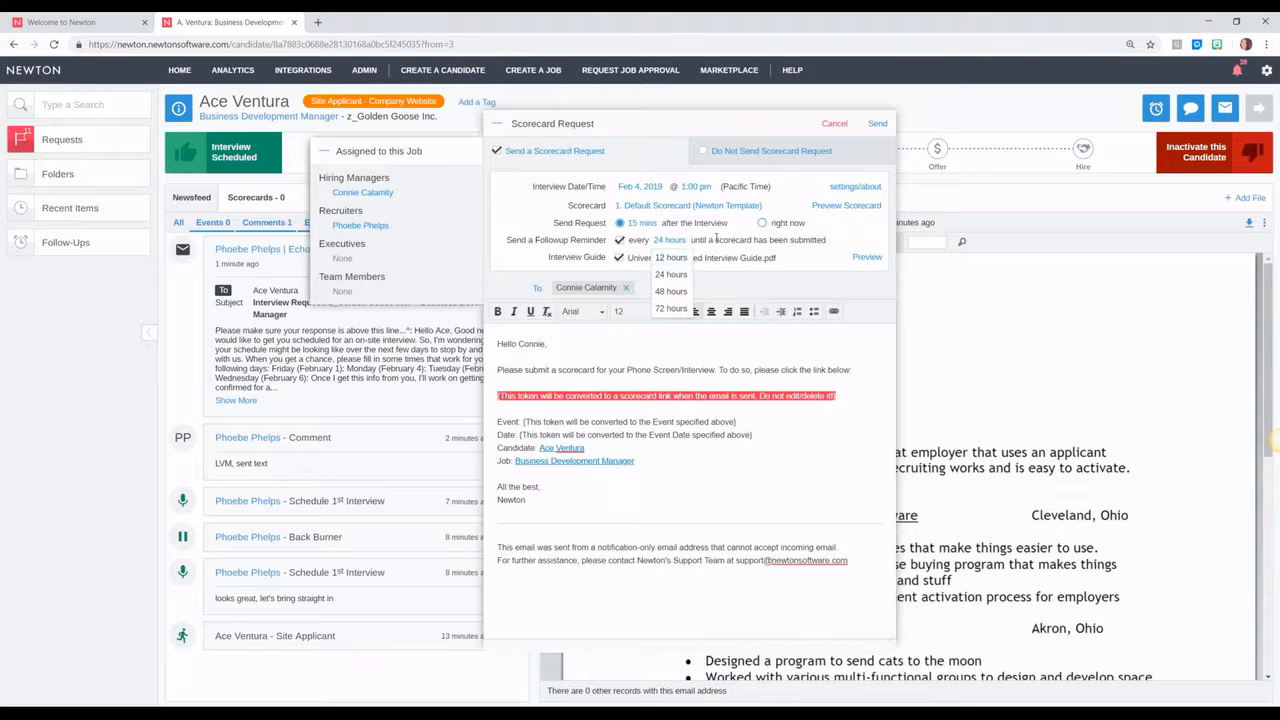
click(719, 244)
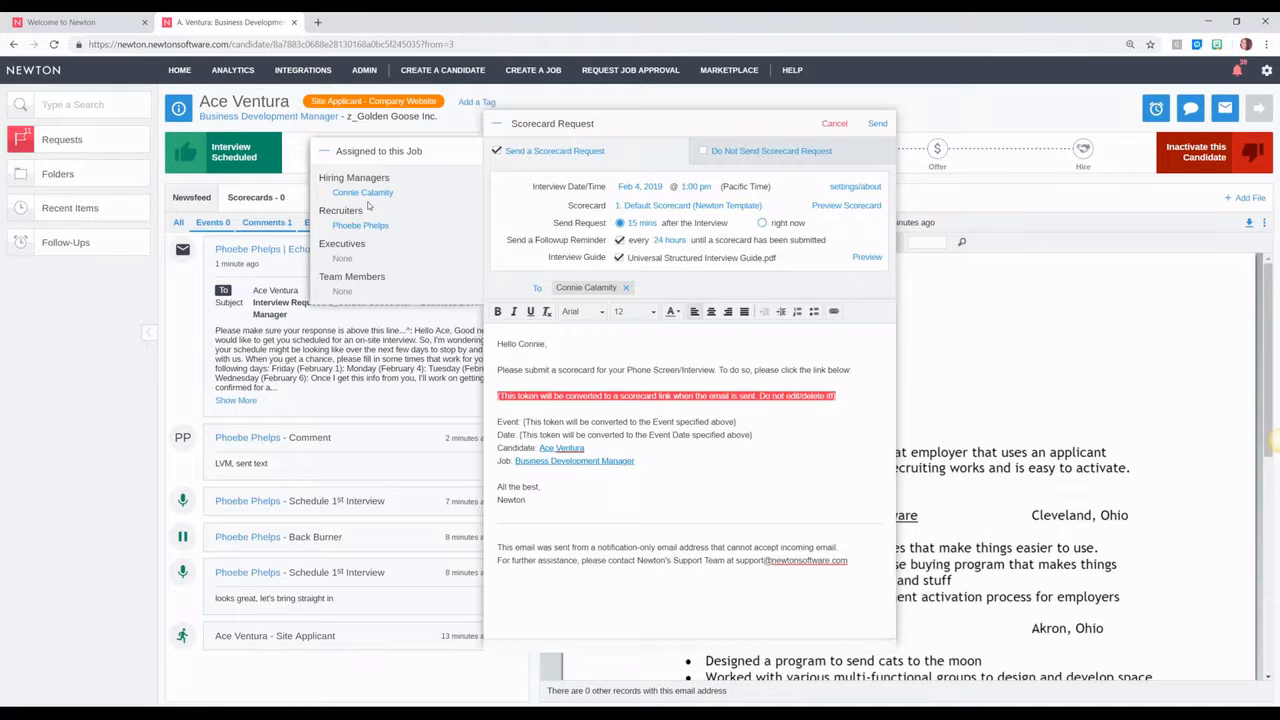
drag(391, 180, 326, 178)
Step: Add the second interviewer as a recipient, save, and send the scorecard request
click(537, 290)
click(641, 370)
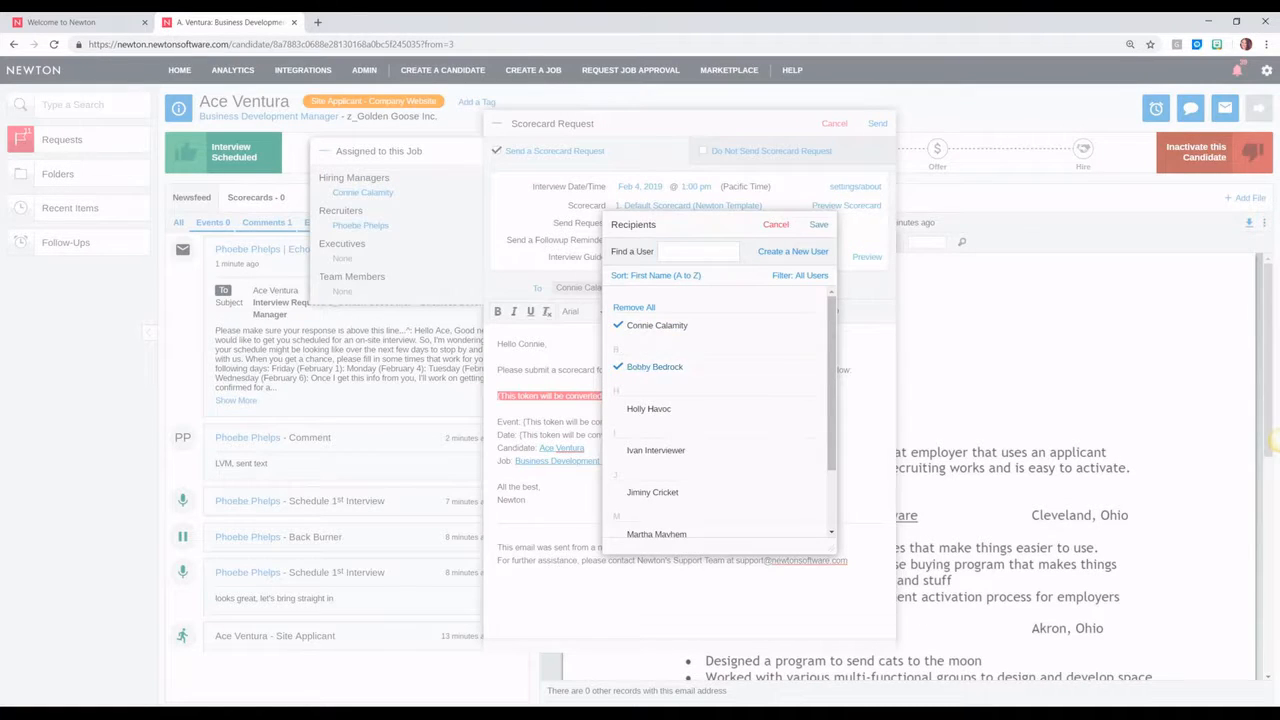
click(821, 226)
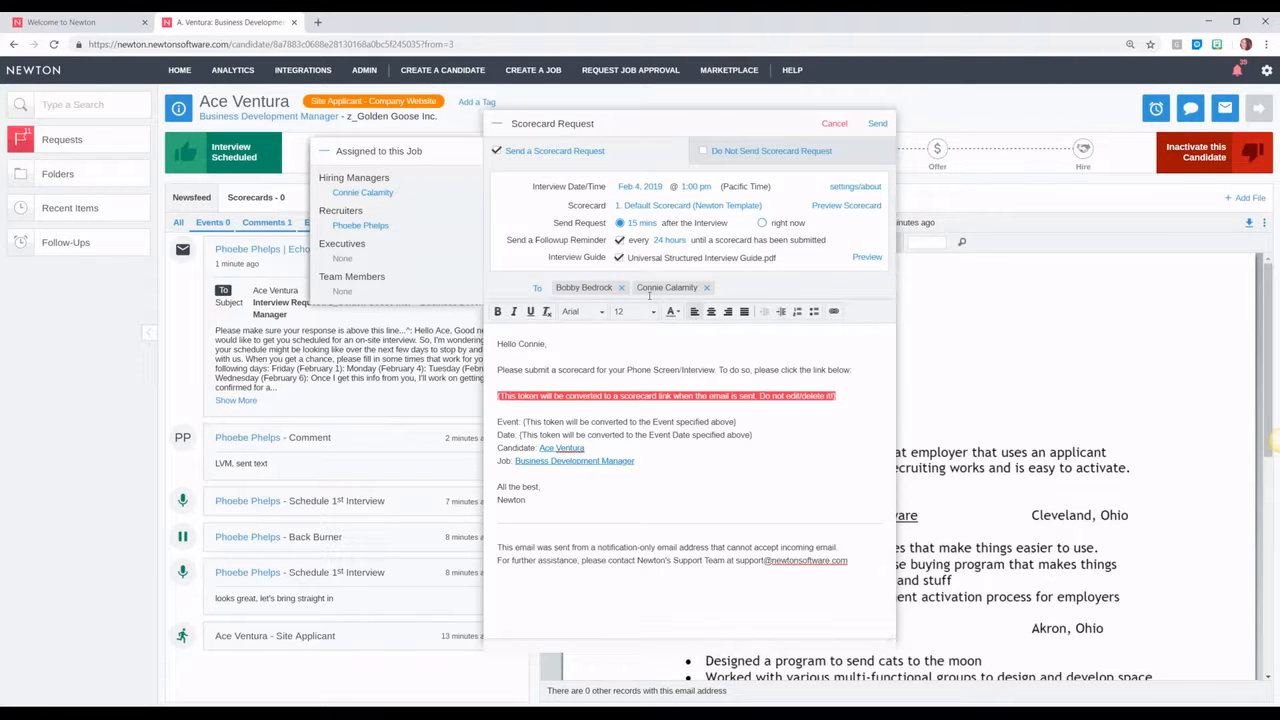
click(878, 123)
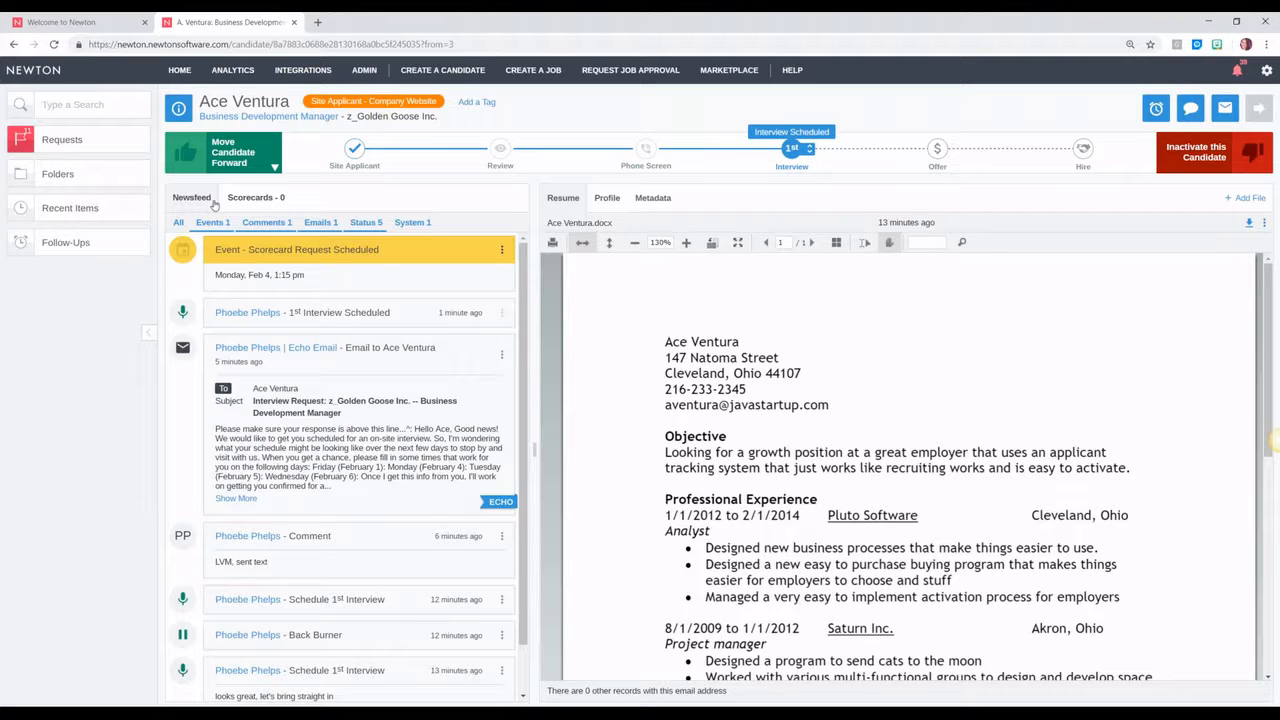
click(252, 198)
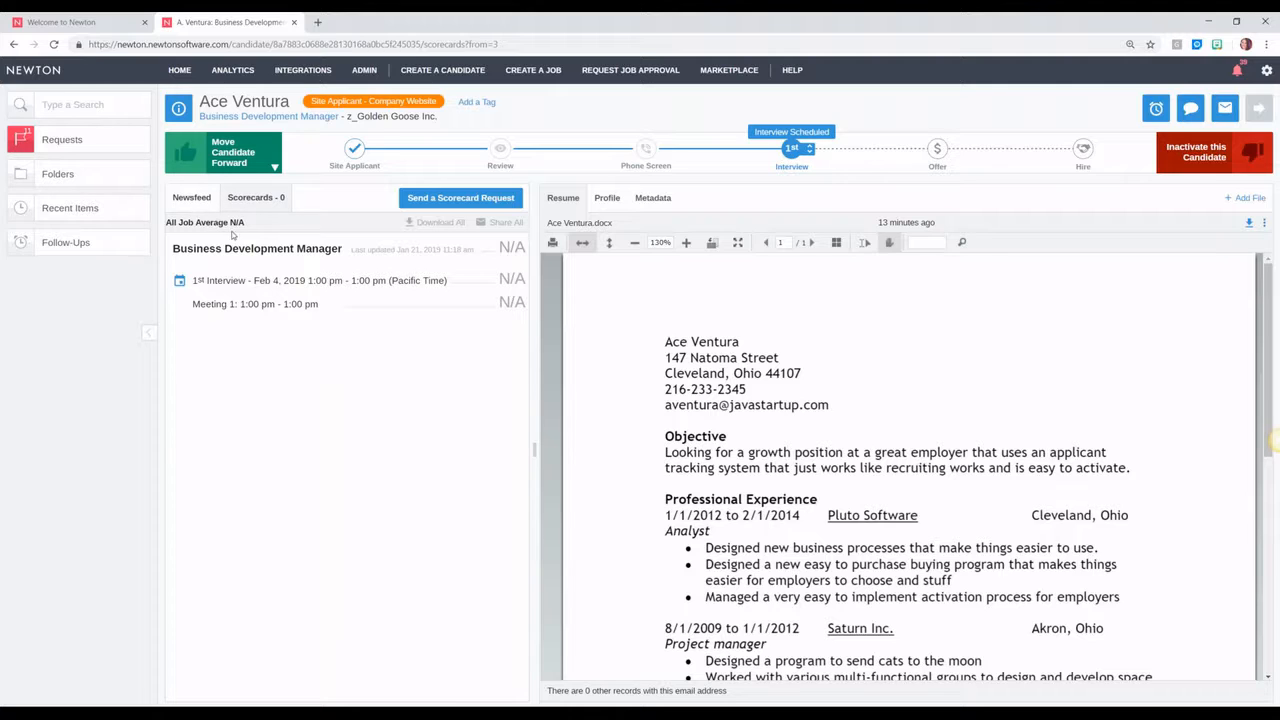
click(201, 203)
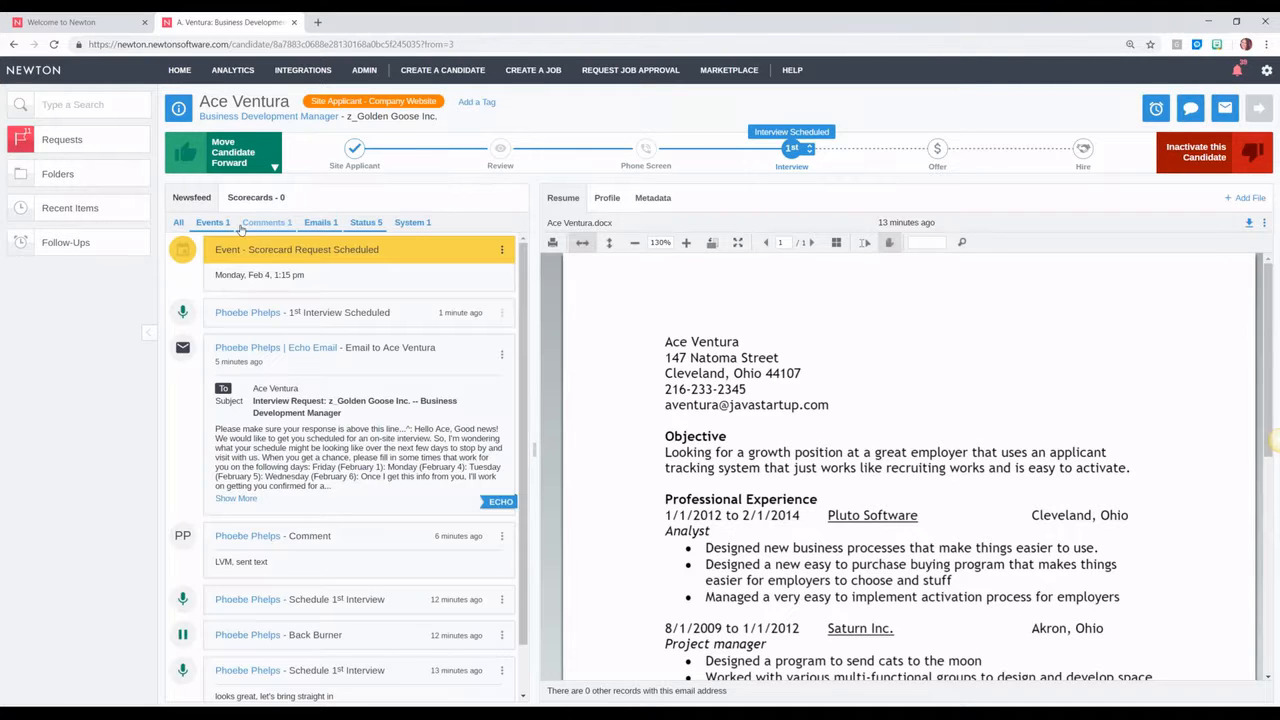
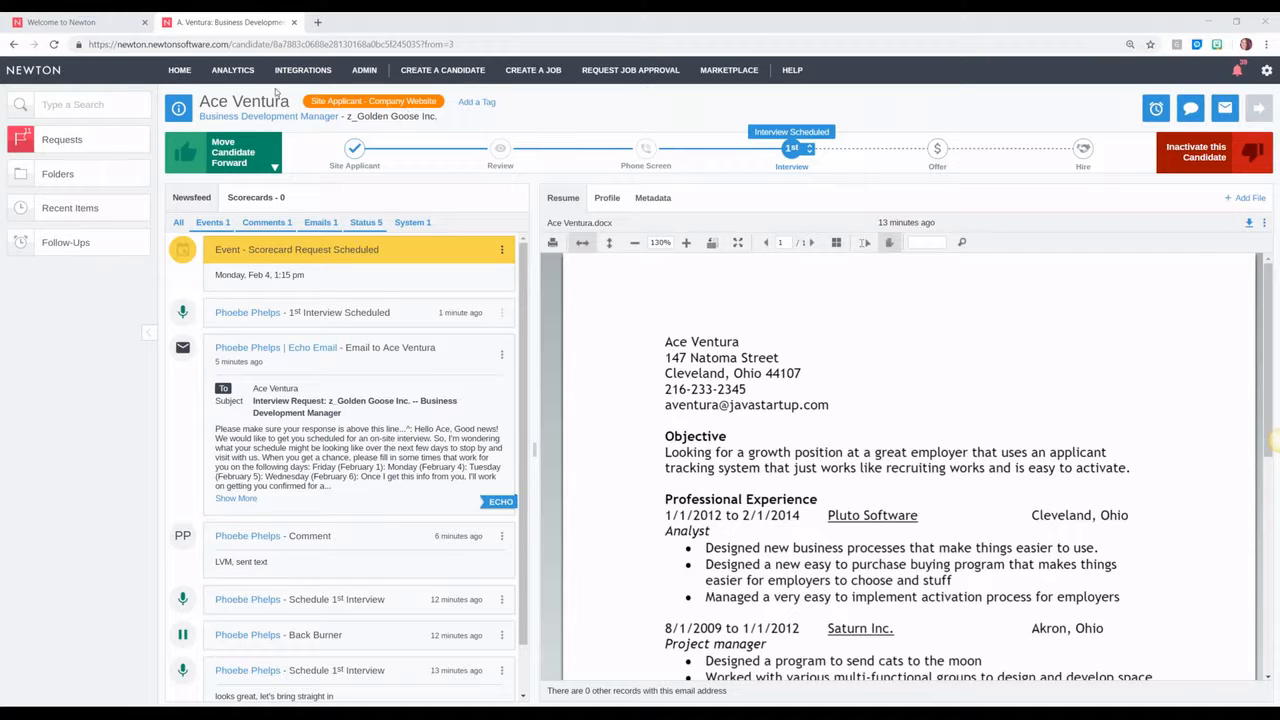
Step: Go back to the My Jobs pipeline listing the three open jobs
click(179, 70)
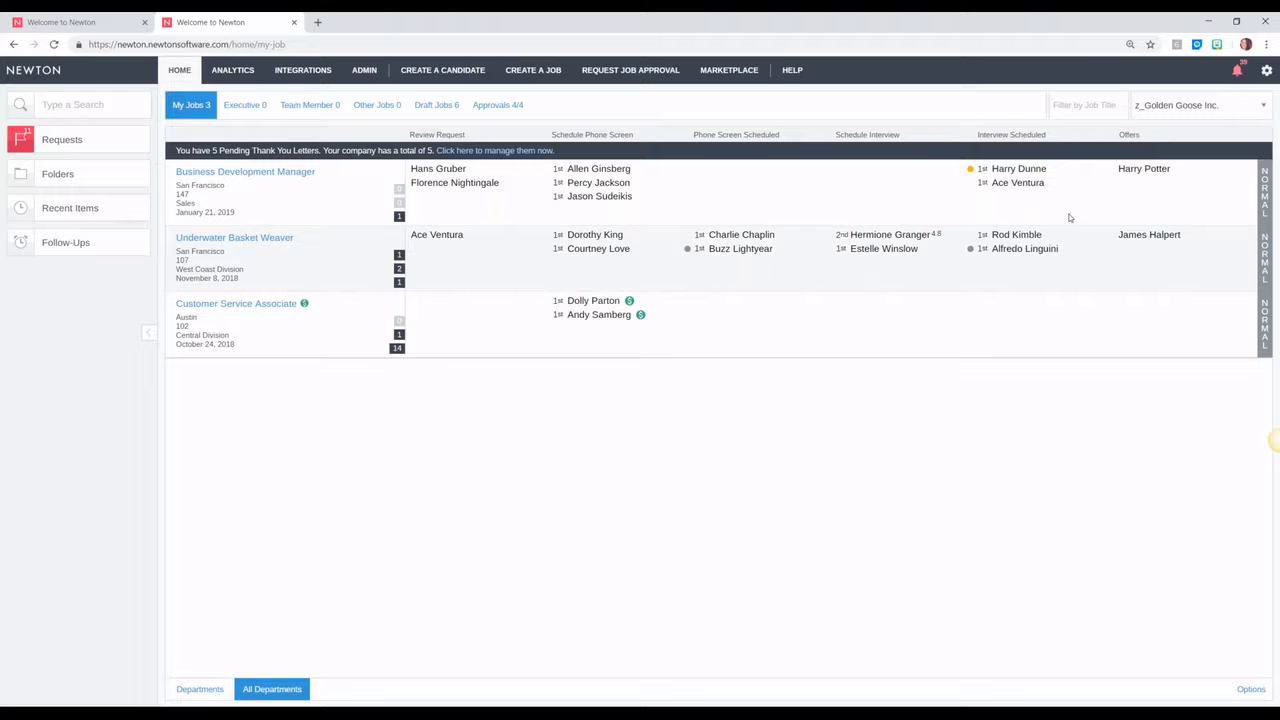
Step: Open the Business Development Manager candidate in Interview Scheduled to see their resume
click(1043, 184)
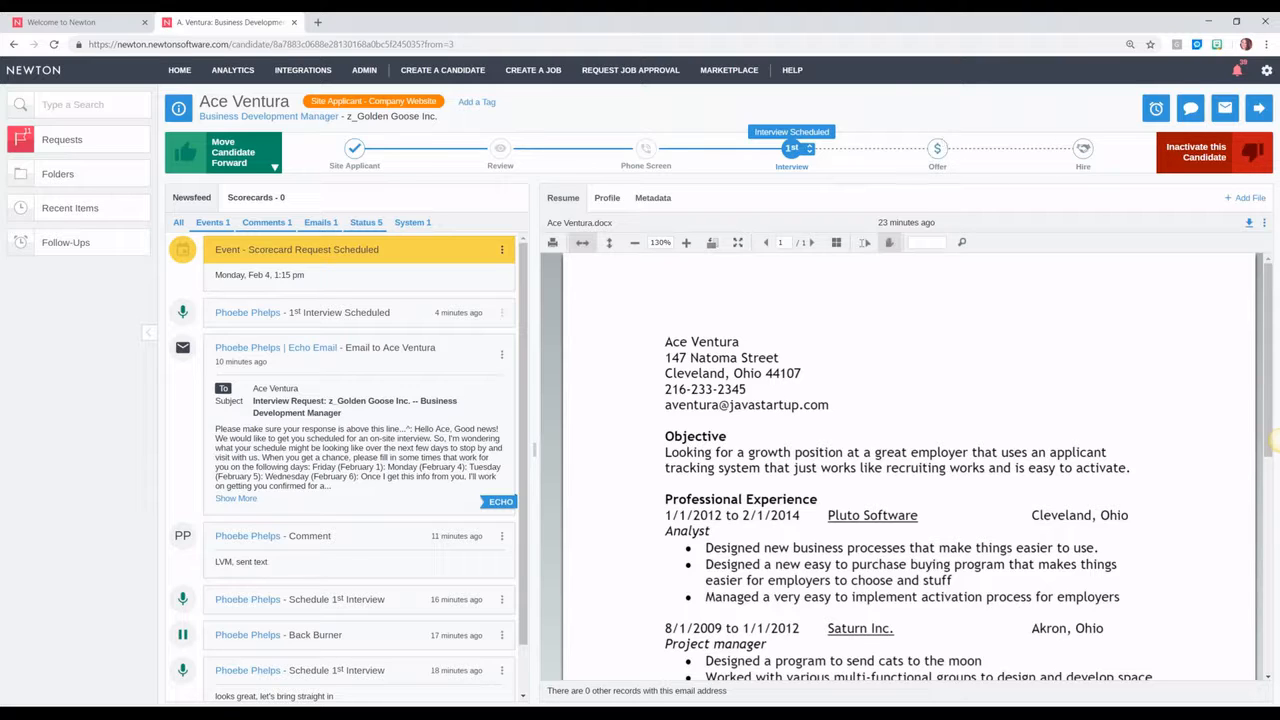
Step: Show the Offer-stage actions: background checks, references and offer approval requests
click(940, 148)
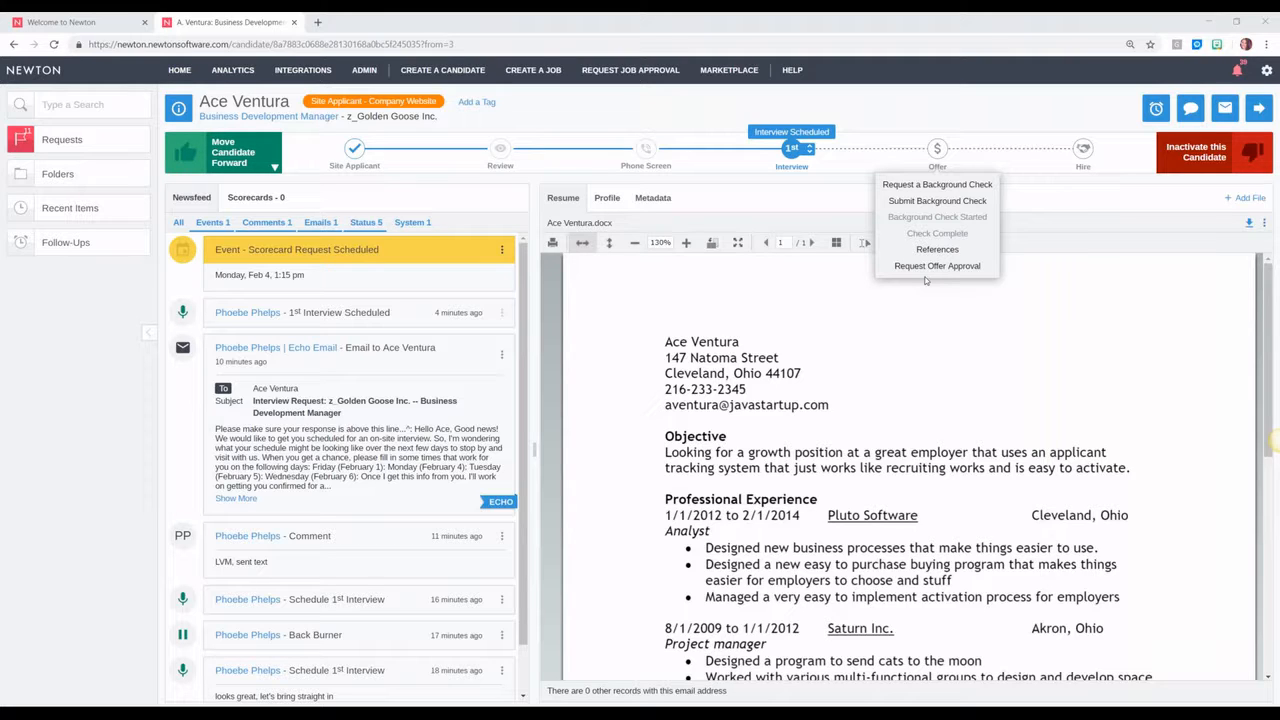
click(86, 21)
mouse_move(364, 70)
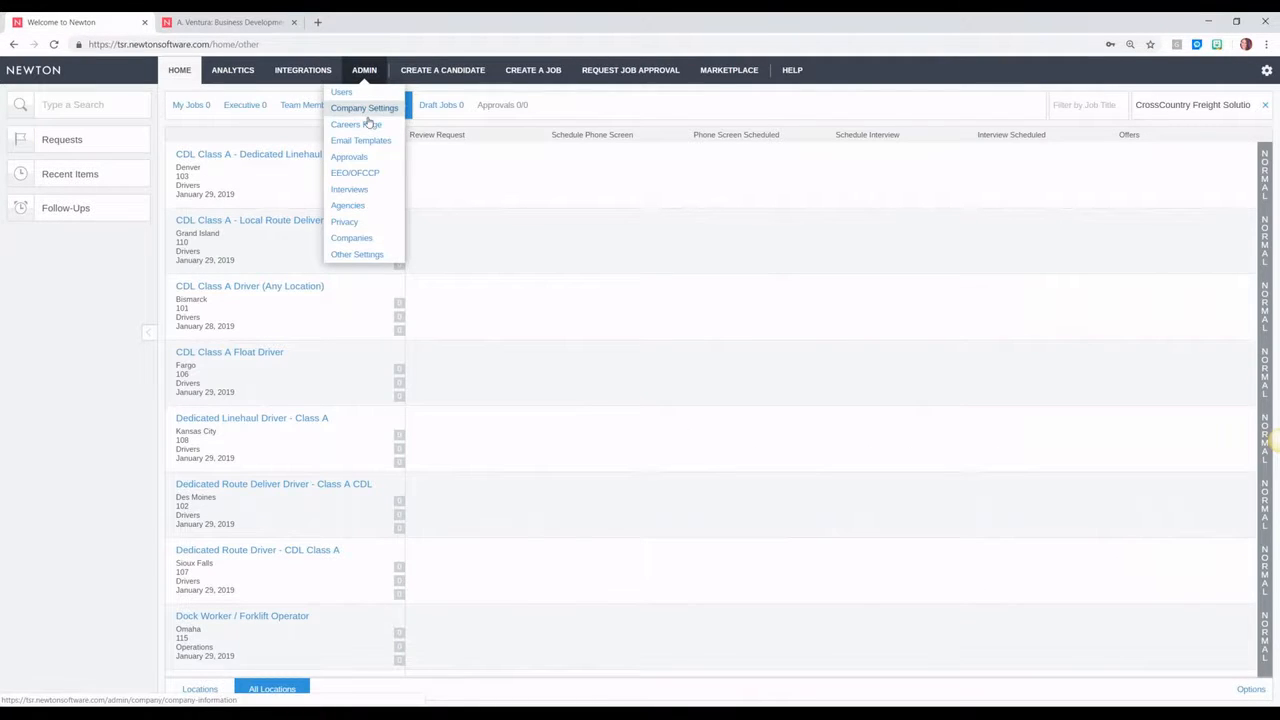
click(365, 110)
scroll(275, 609, down, 4)
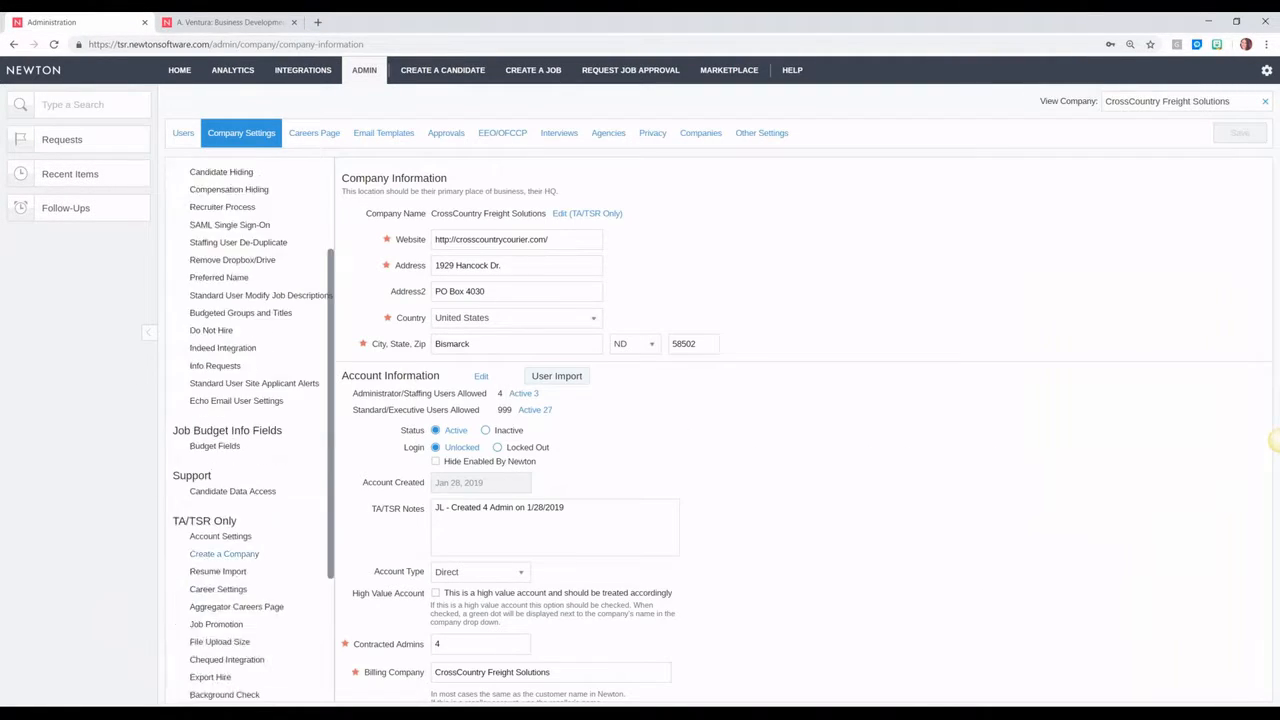
click(216, 647)
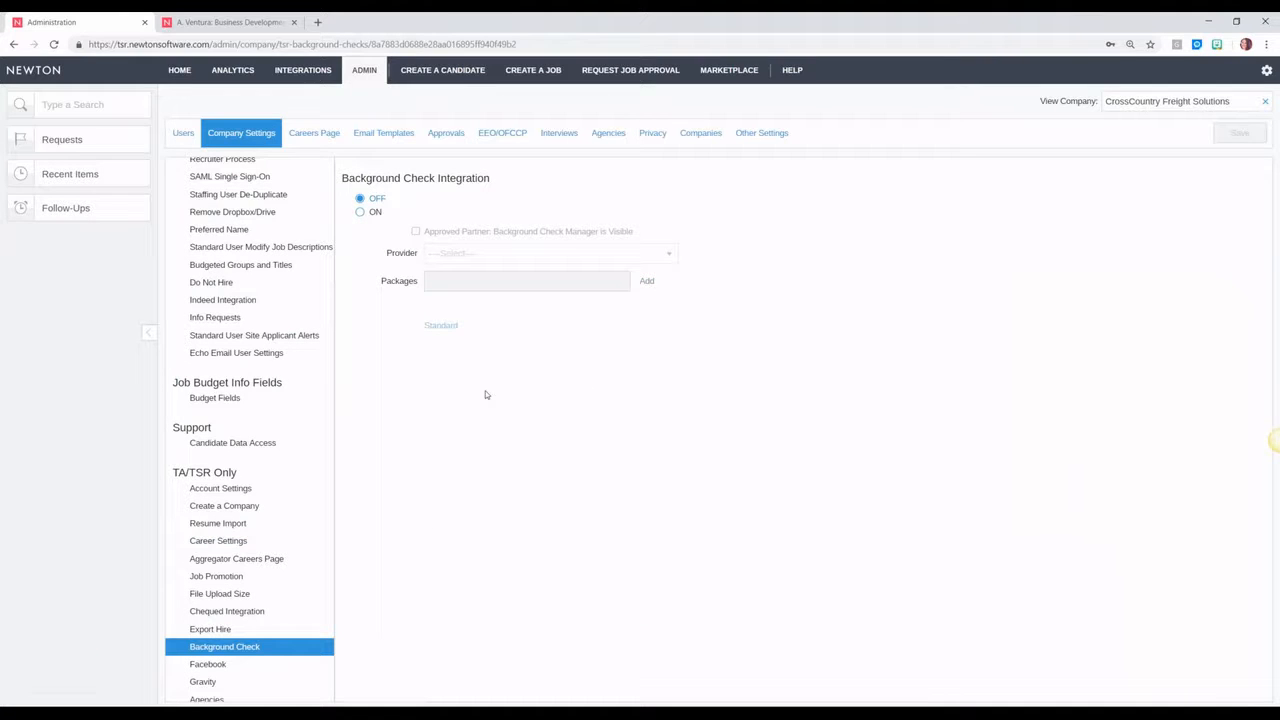
click(256, 20)
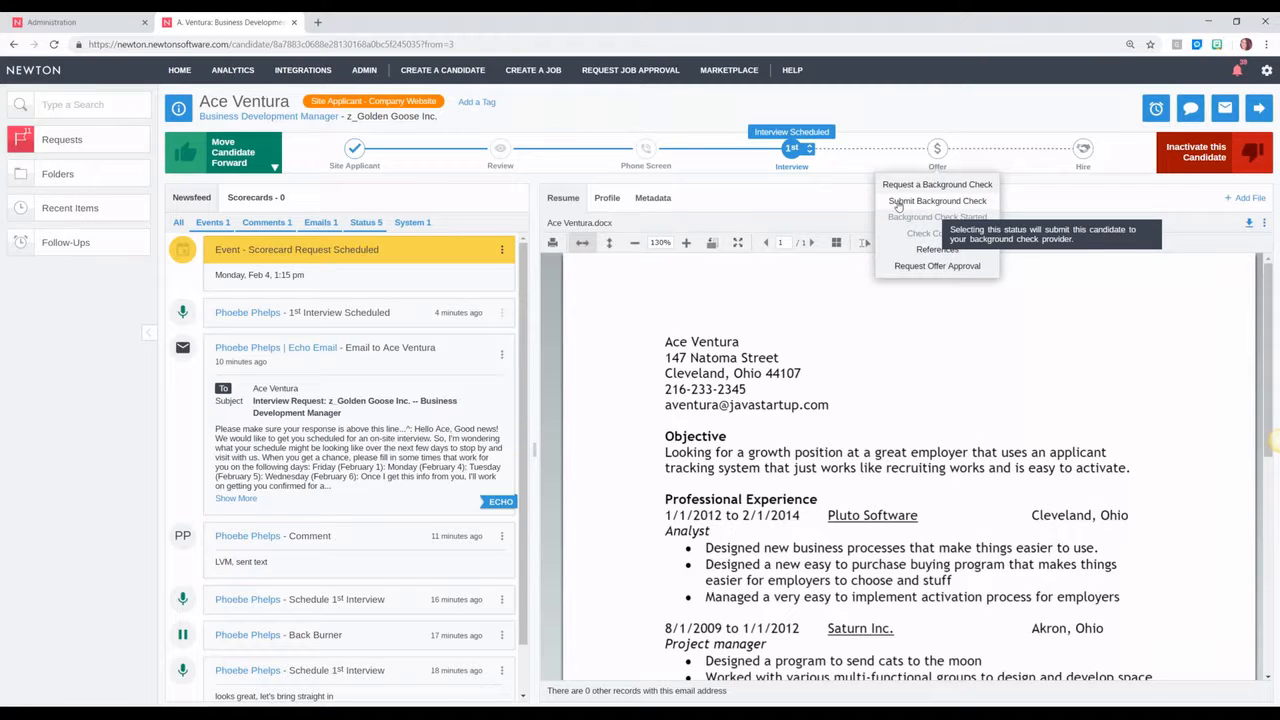
Step: Submit a Standard-package AssureHire background check for the candidate
click(898, 204)
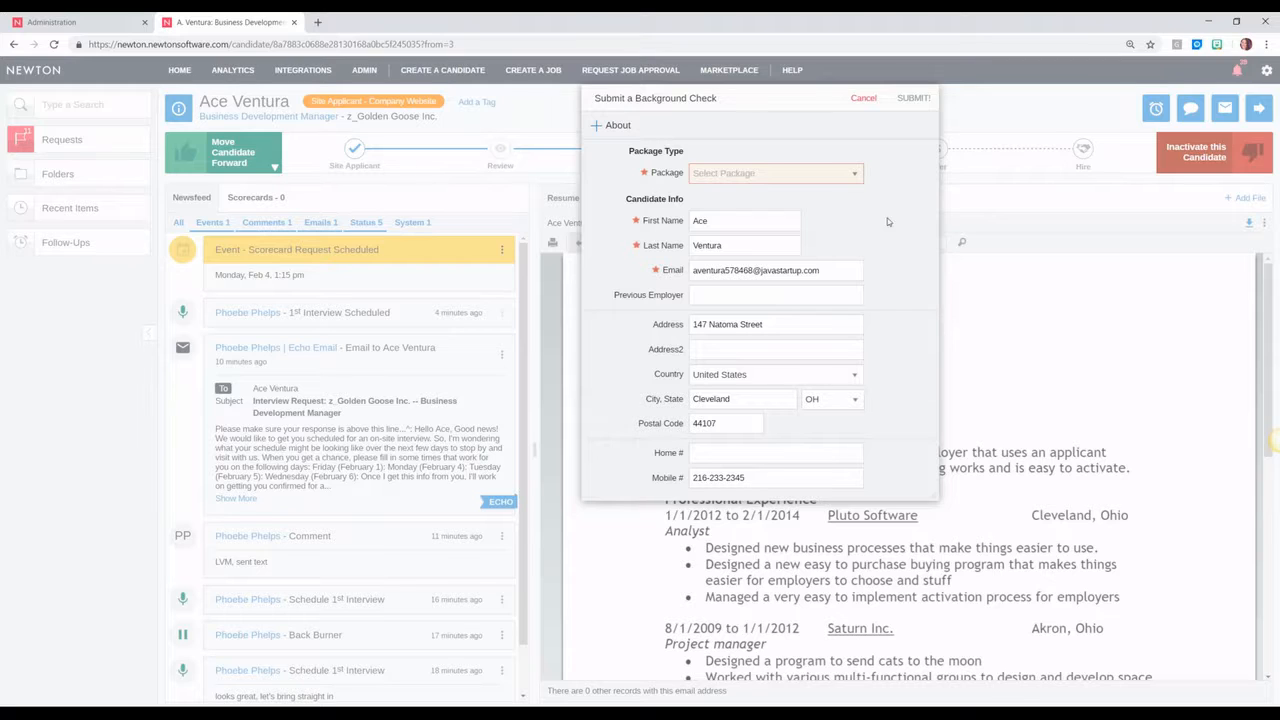
click(799, 177)
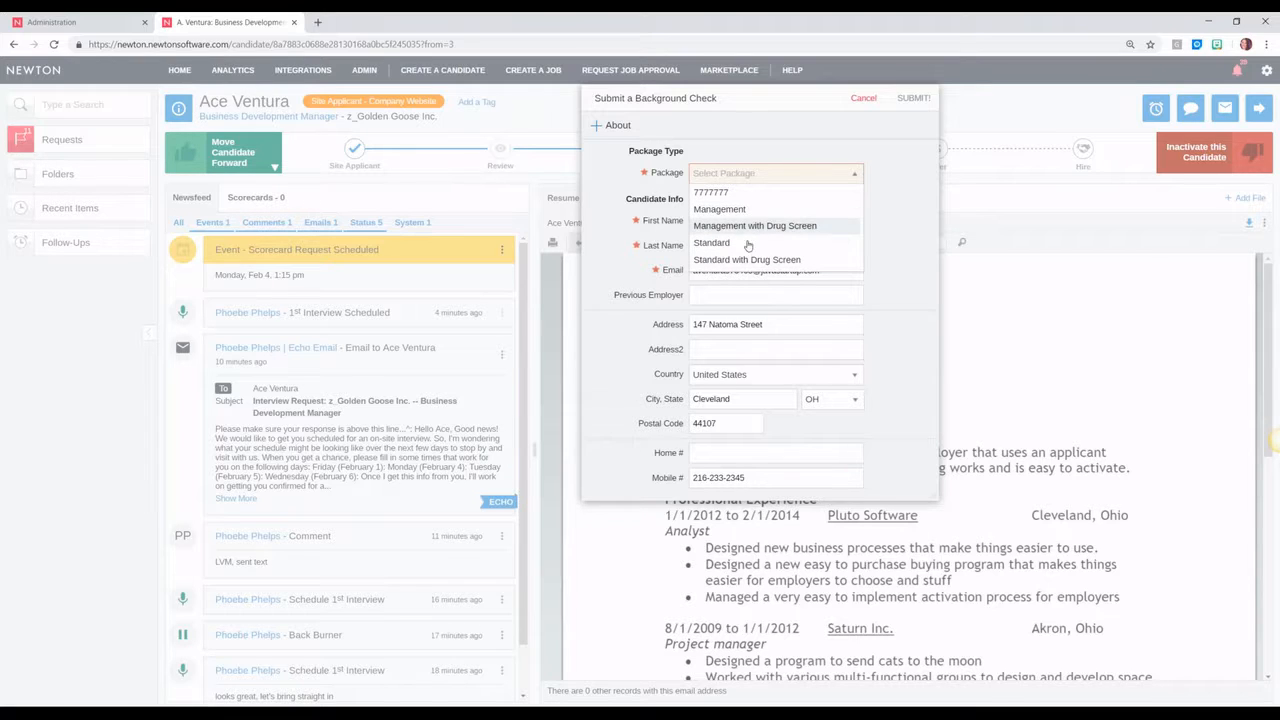
click(791, 243)
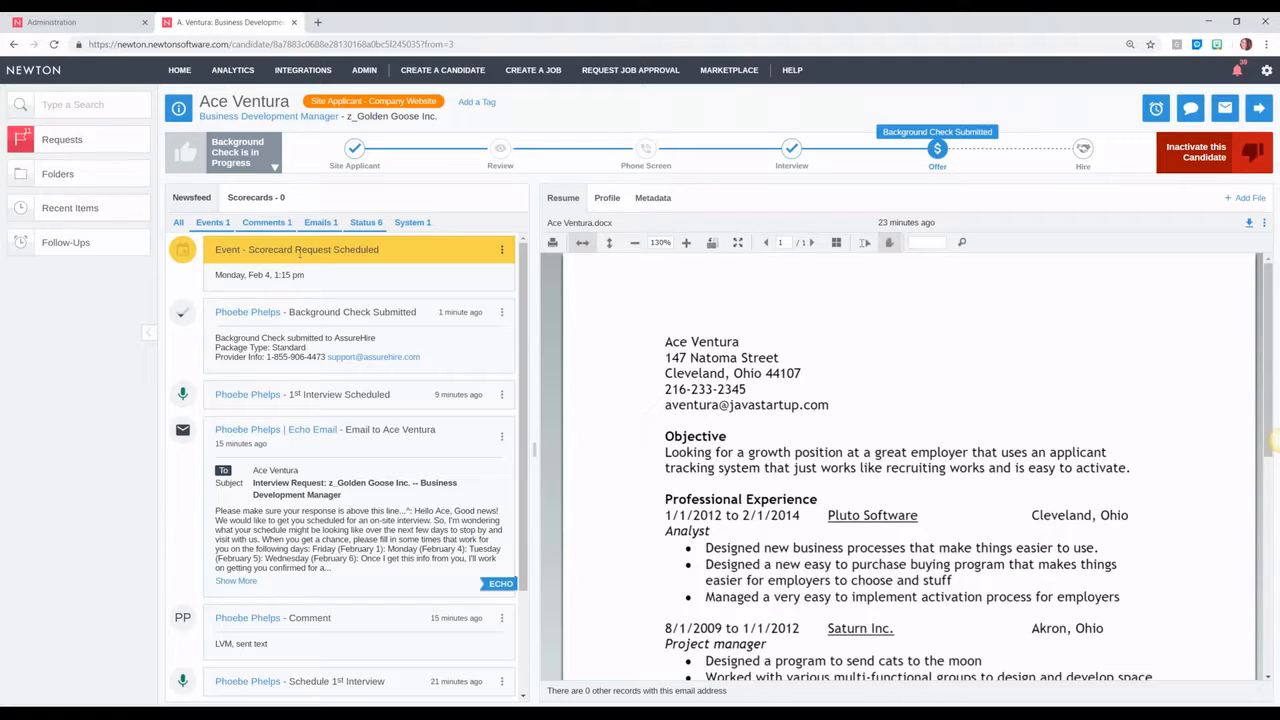
mouse_move(302, 78)
click(938, 155)
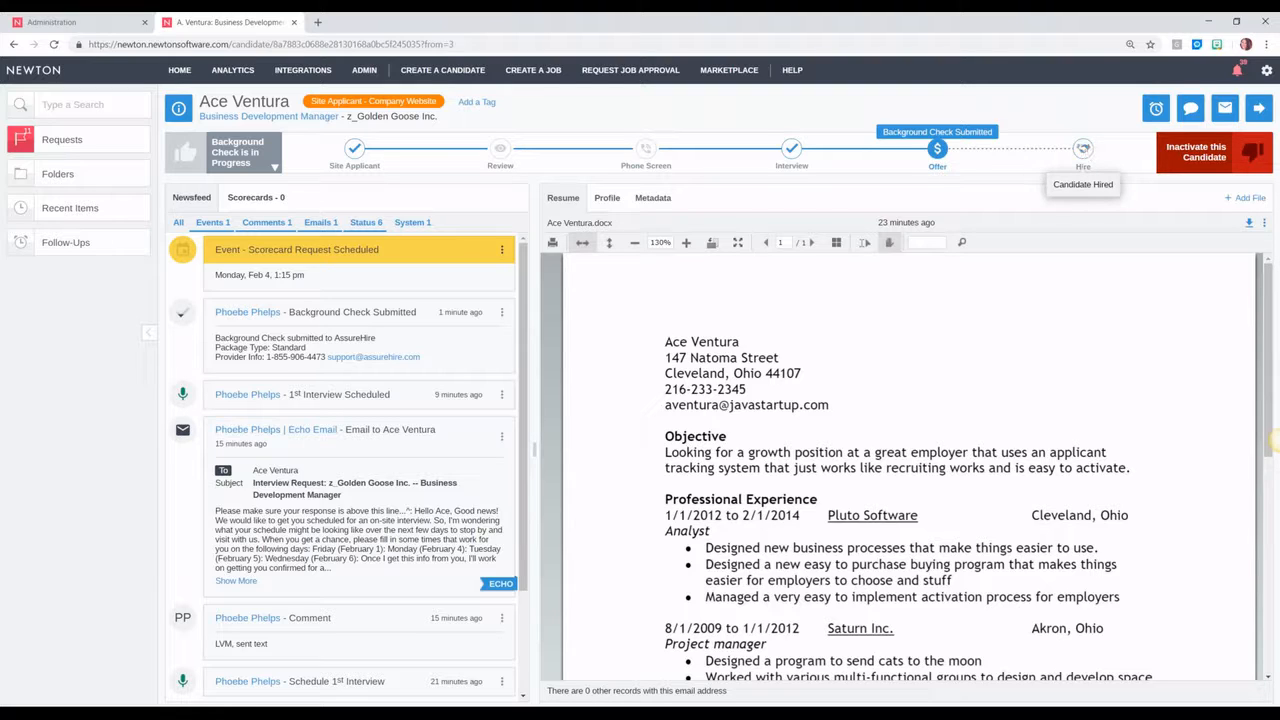
click(1083, 190)
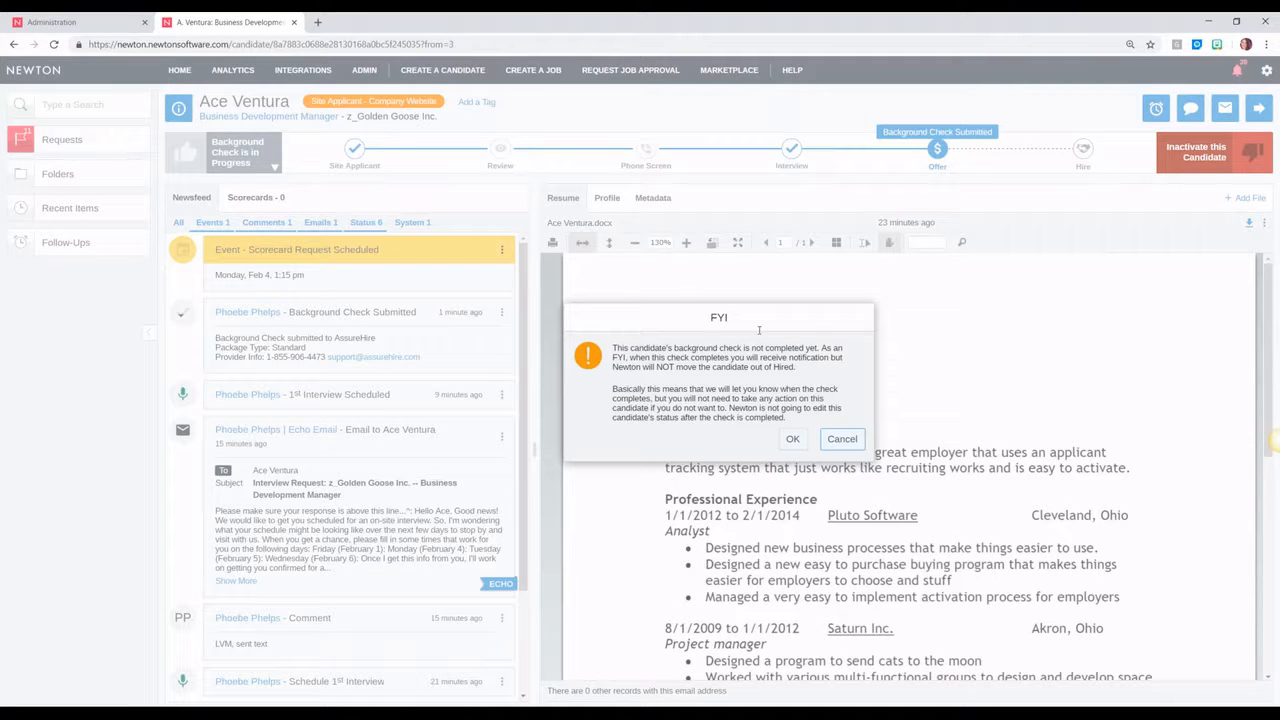
click(792, 439)
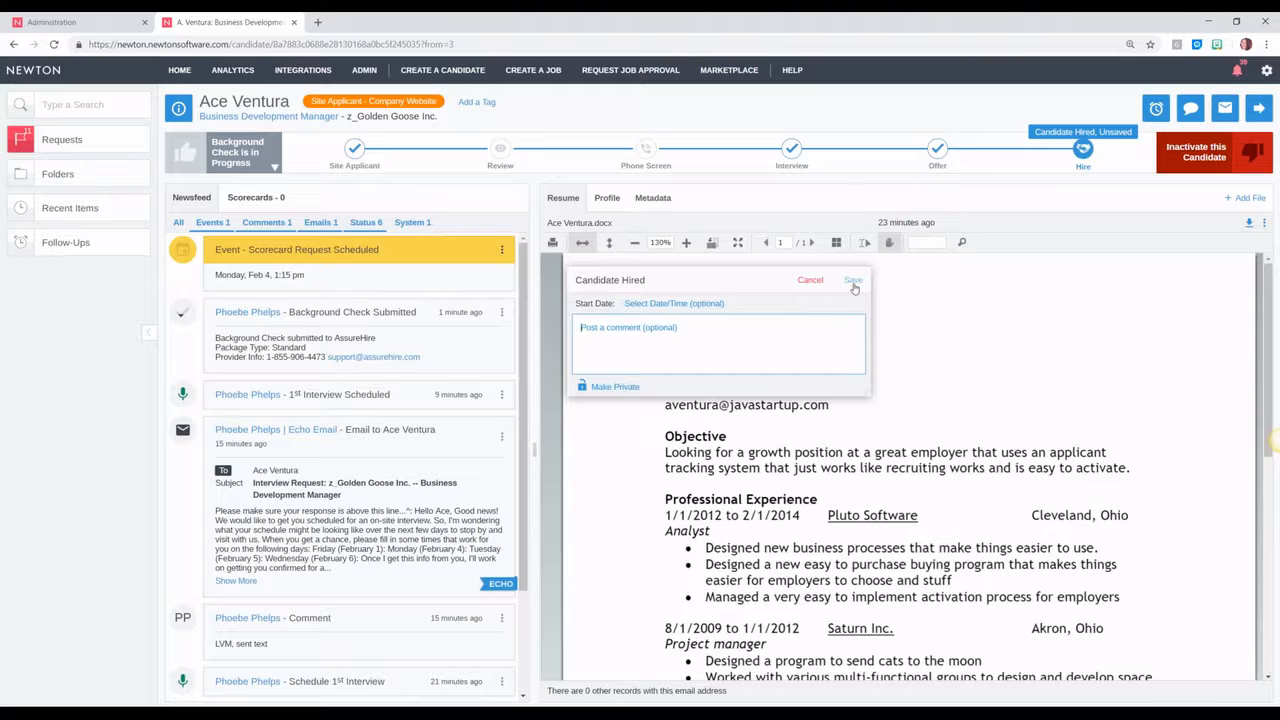
click(810, 281)
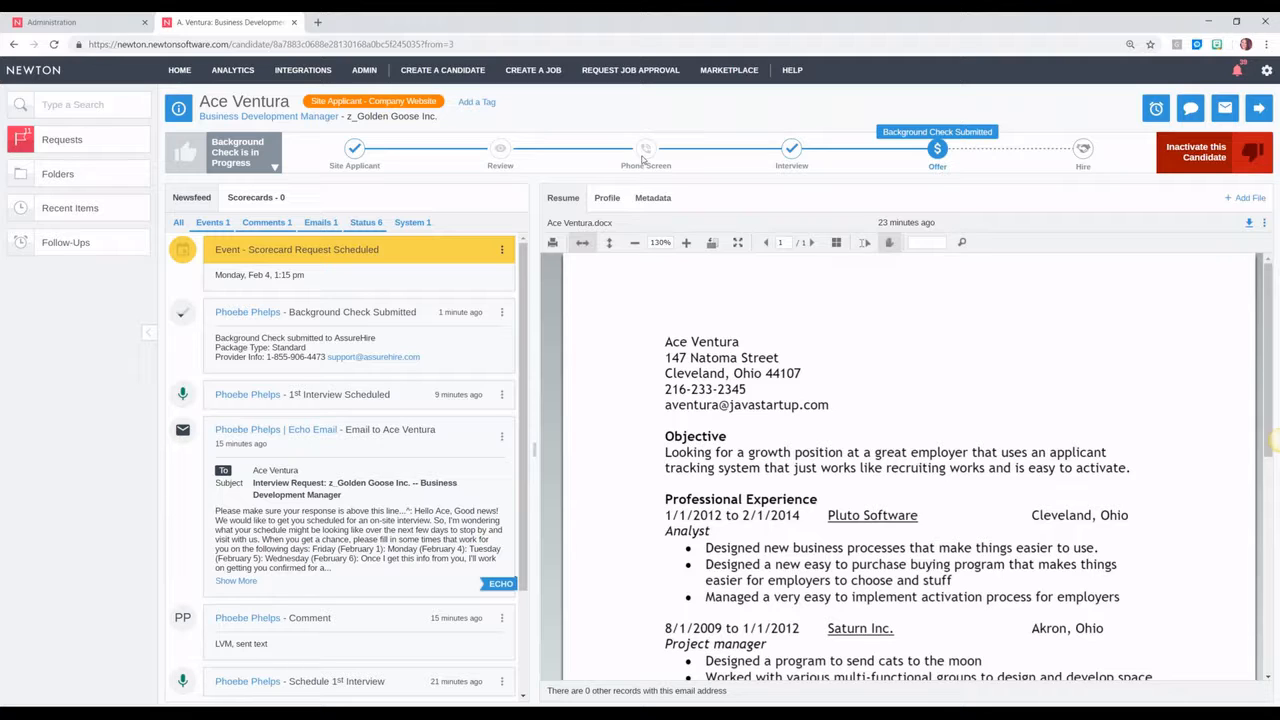
click(1279, 440)
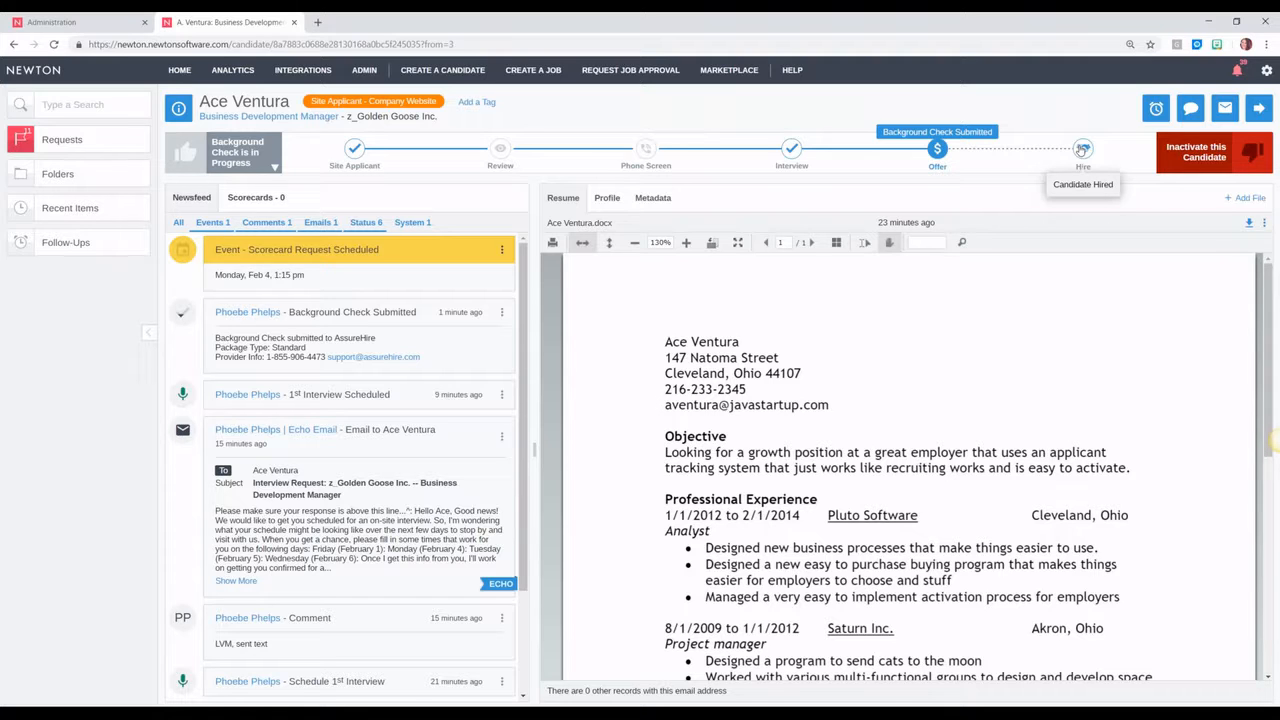
Step: Move the candidate to Hire, accept the pending background check notice, and save
click(1083, 151)
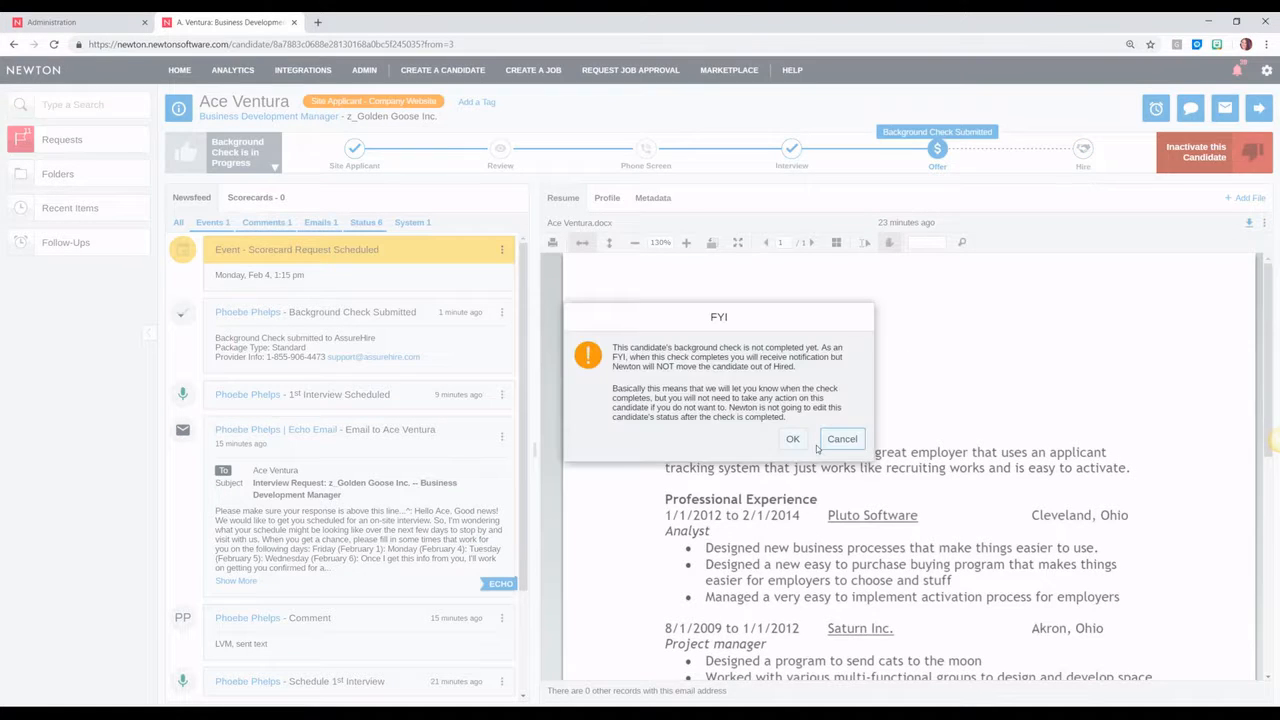
click(792, 439)
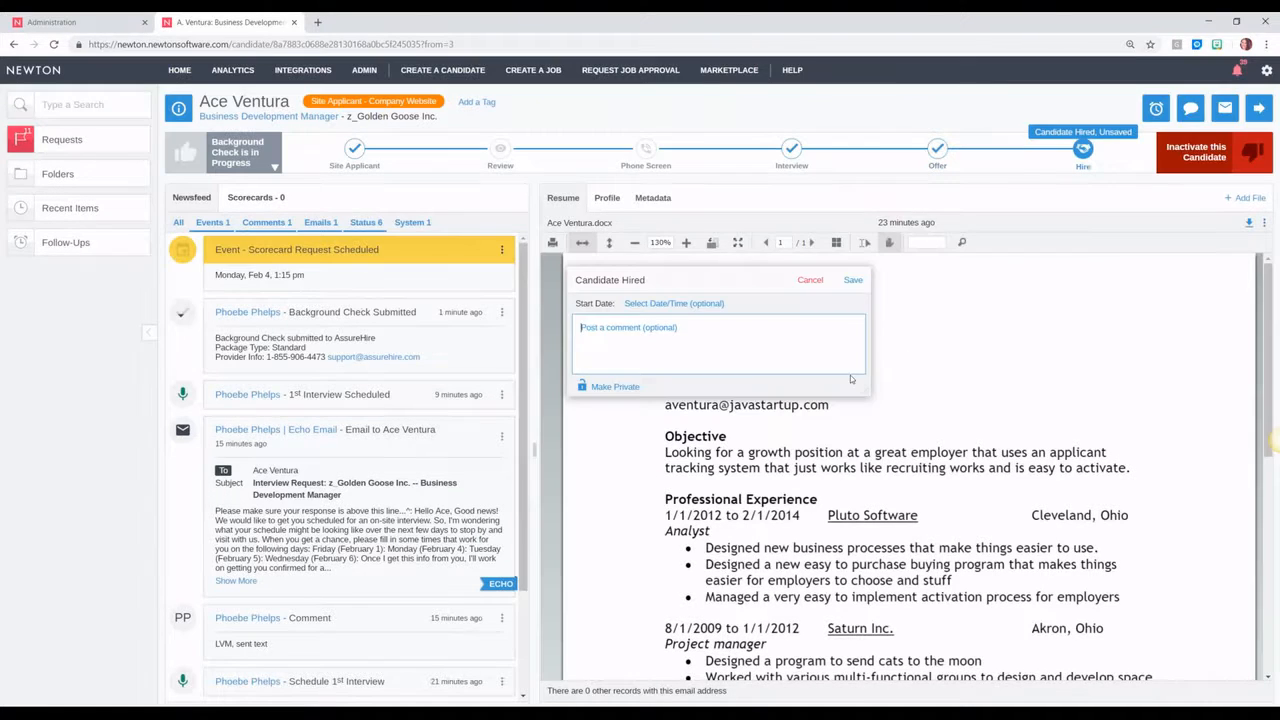
click(853, 281)
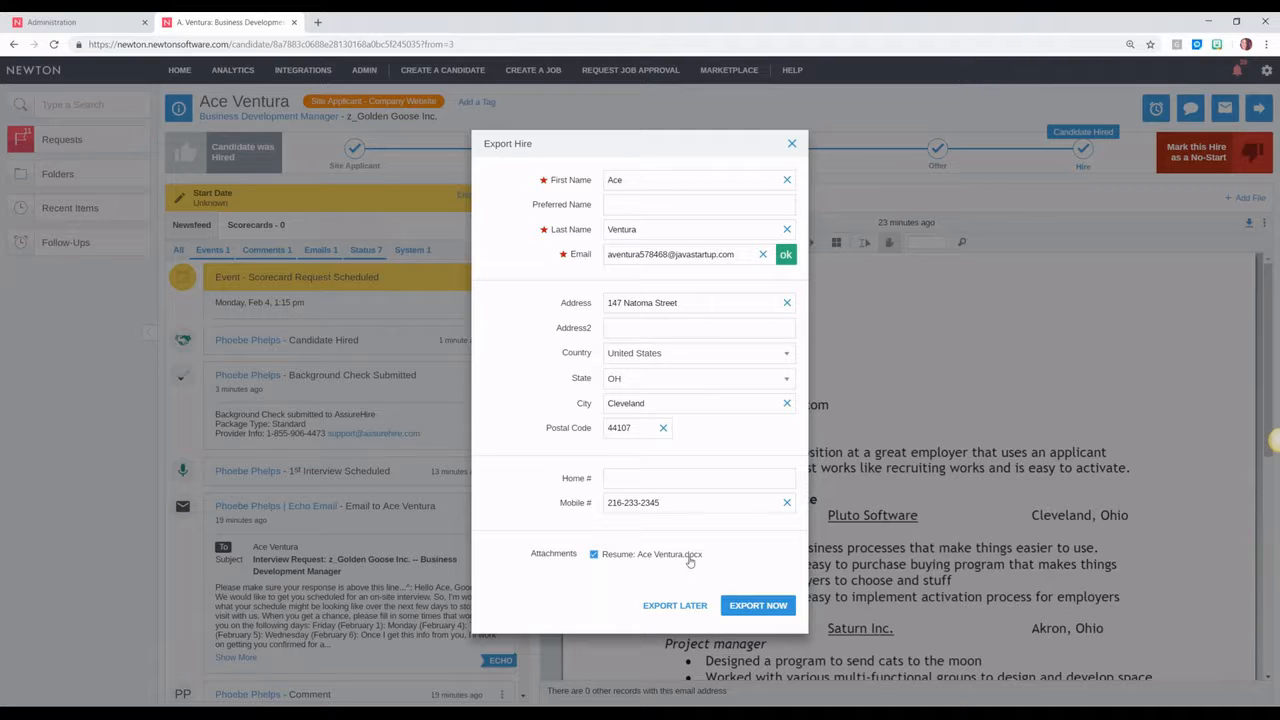
Step: Export the new hire's details with the resume attached, then revisit the Offer-stage actions
click(760, 606)
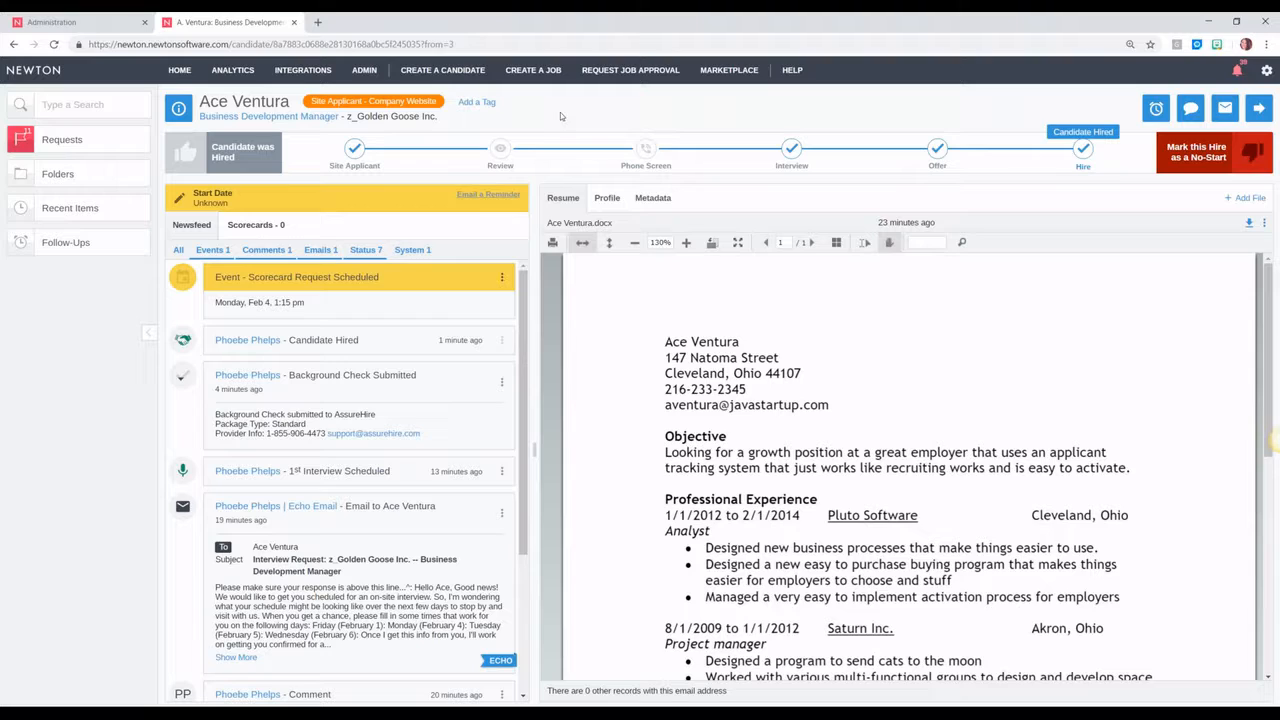
click(940, 149)
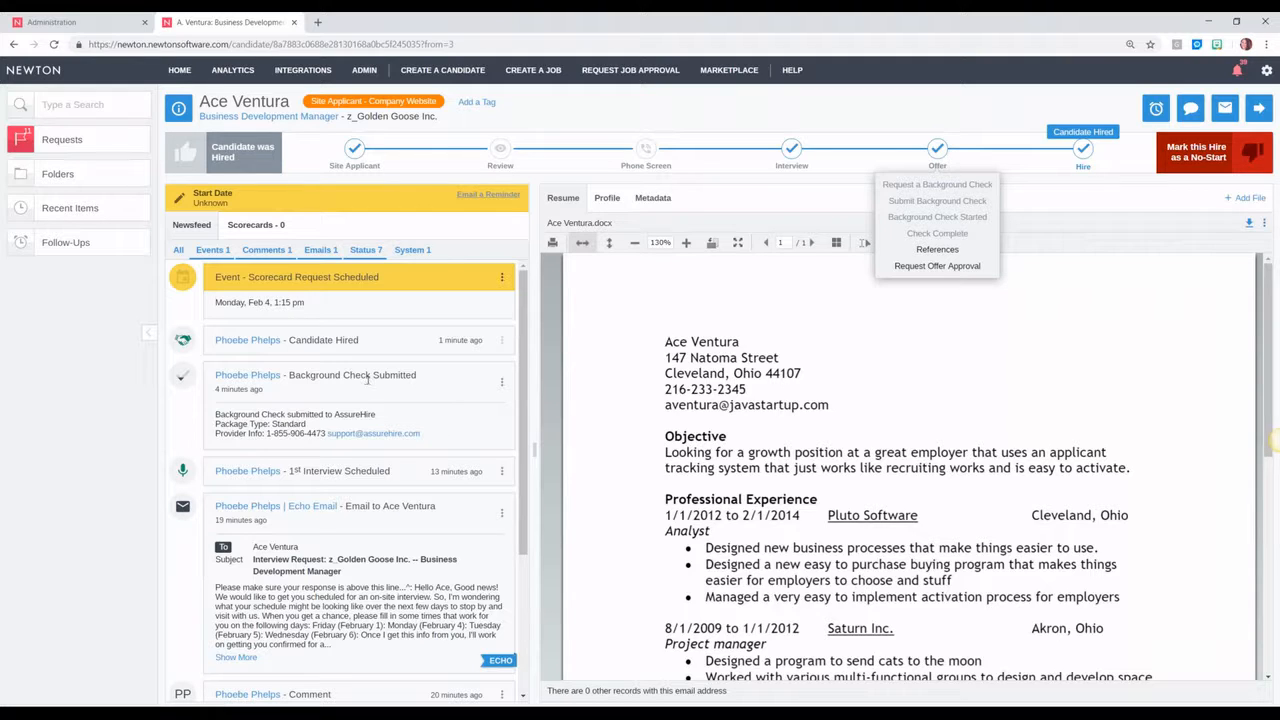
click(321, 377)
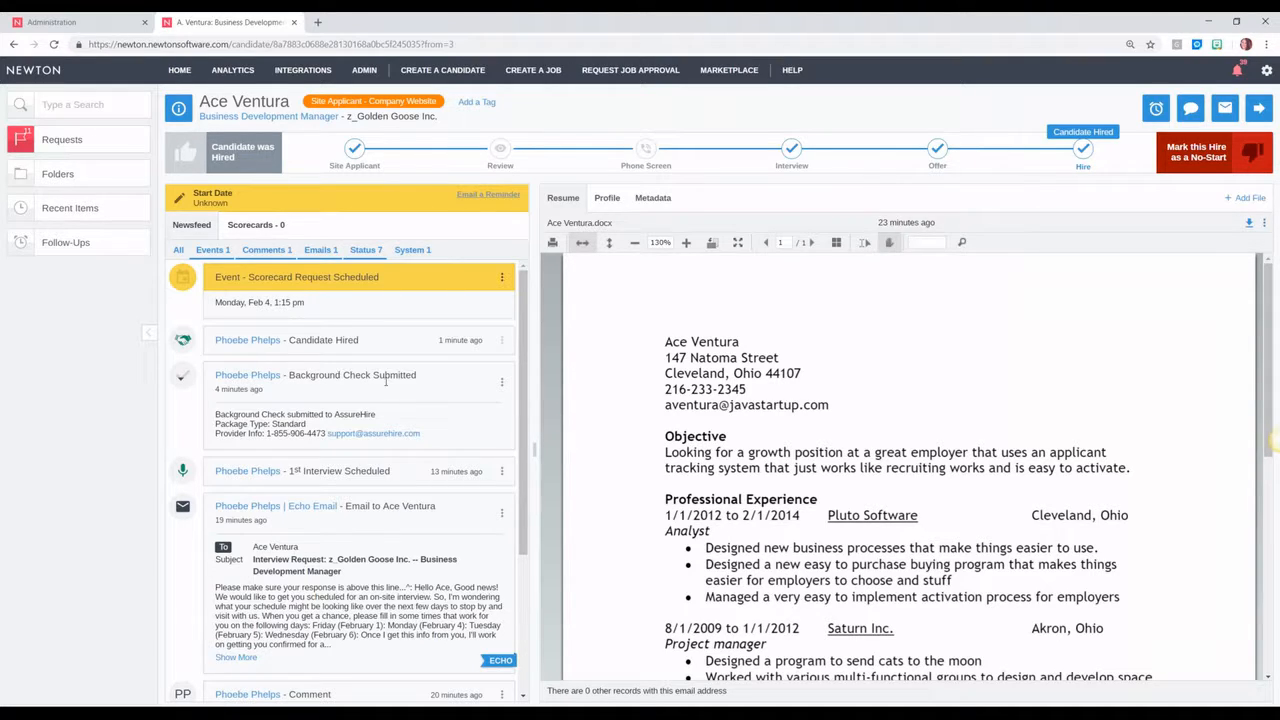
click(936, 153)
click(904, 207)
click(1190, 108)
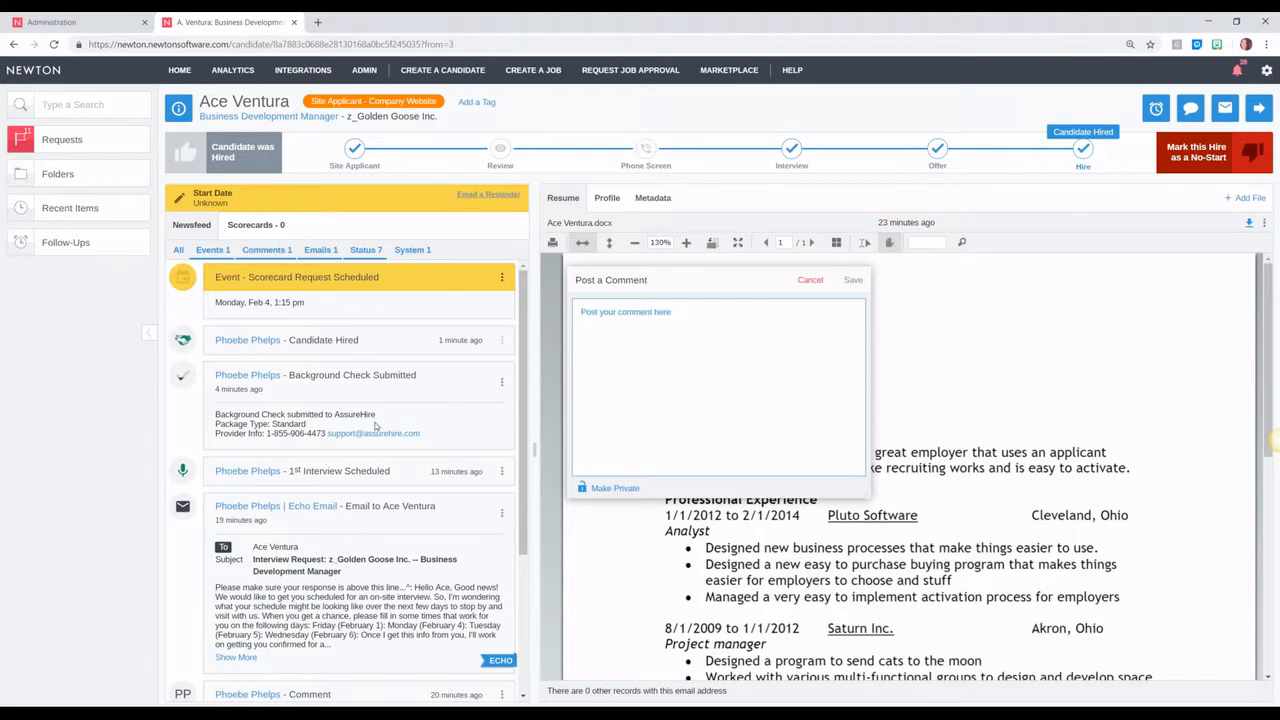
click(809, 281)
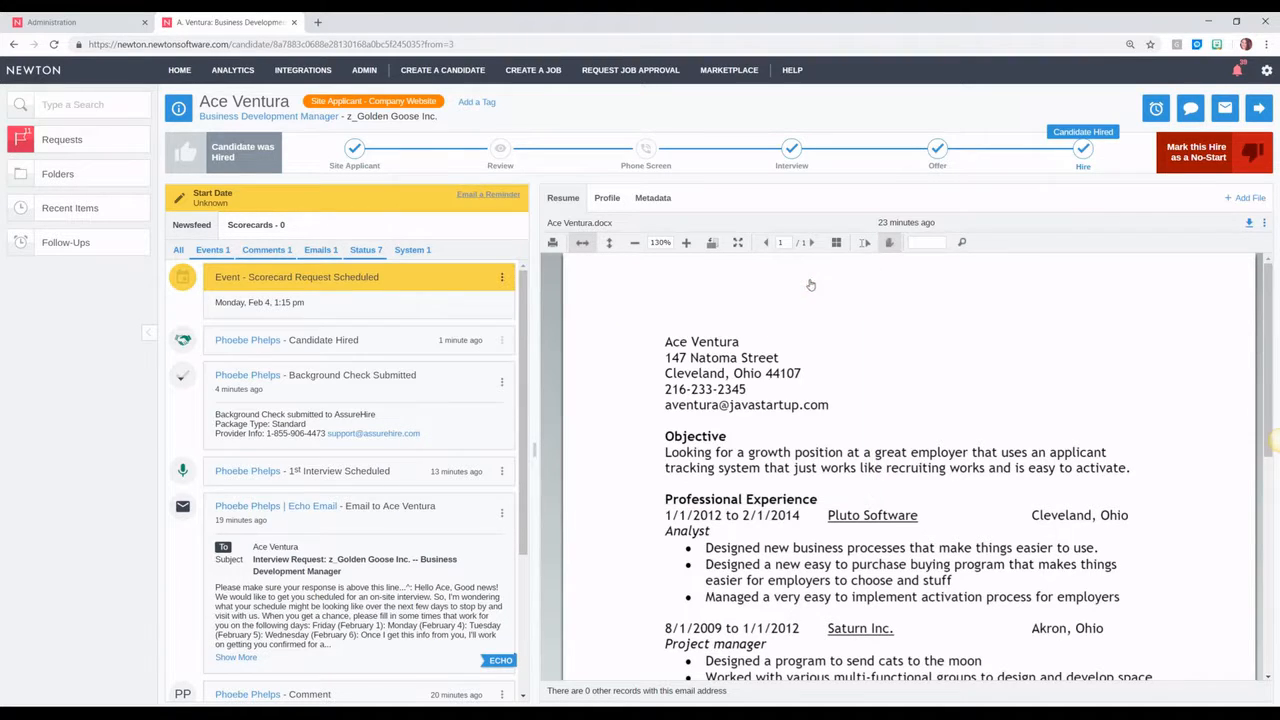
click(1155, 110)
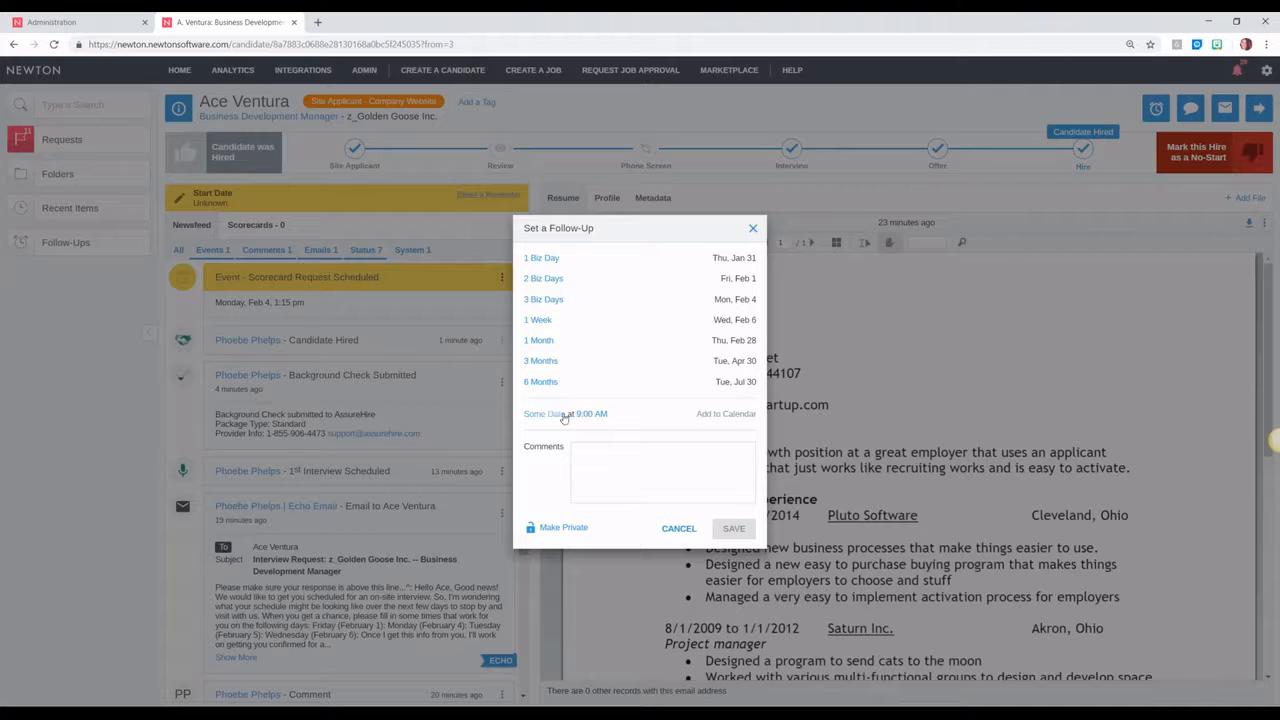
click(678, 528)
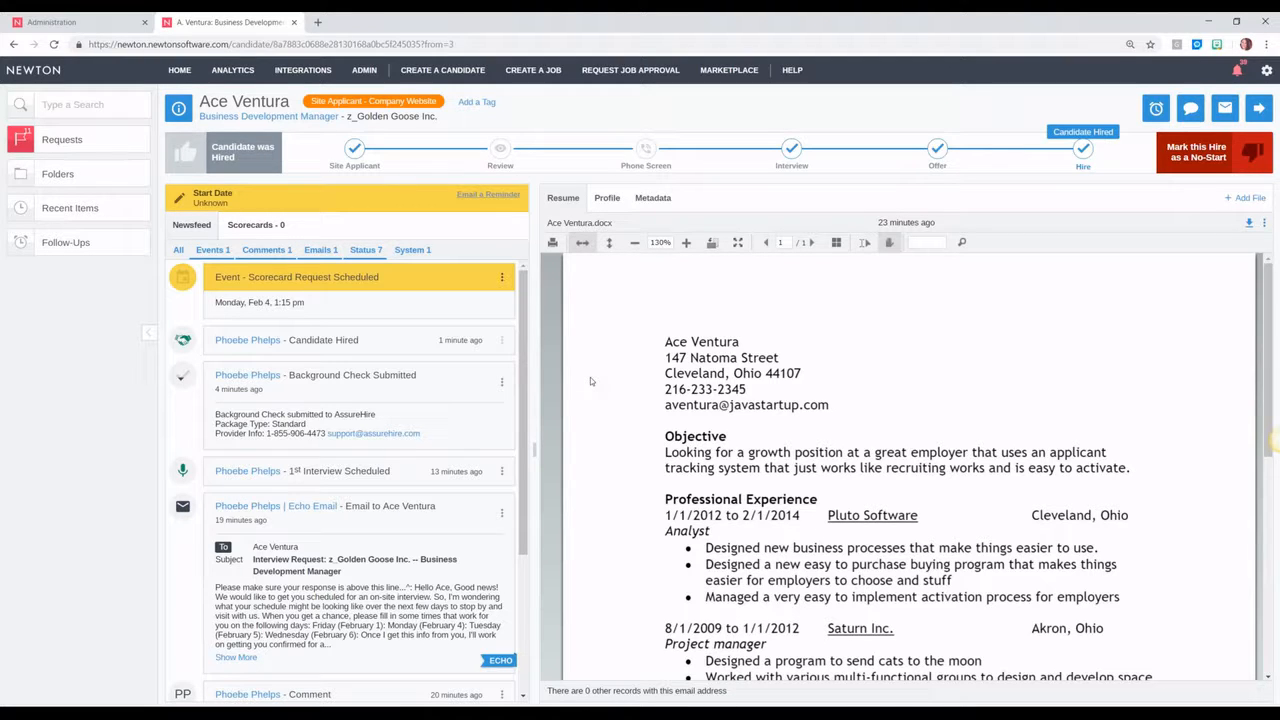
click(1156, 108)
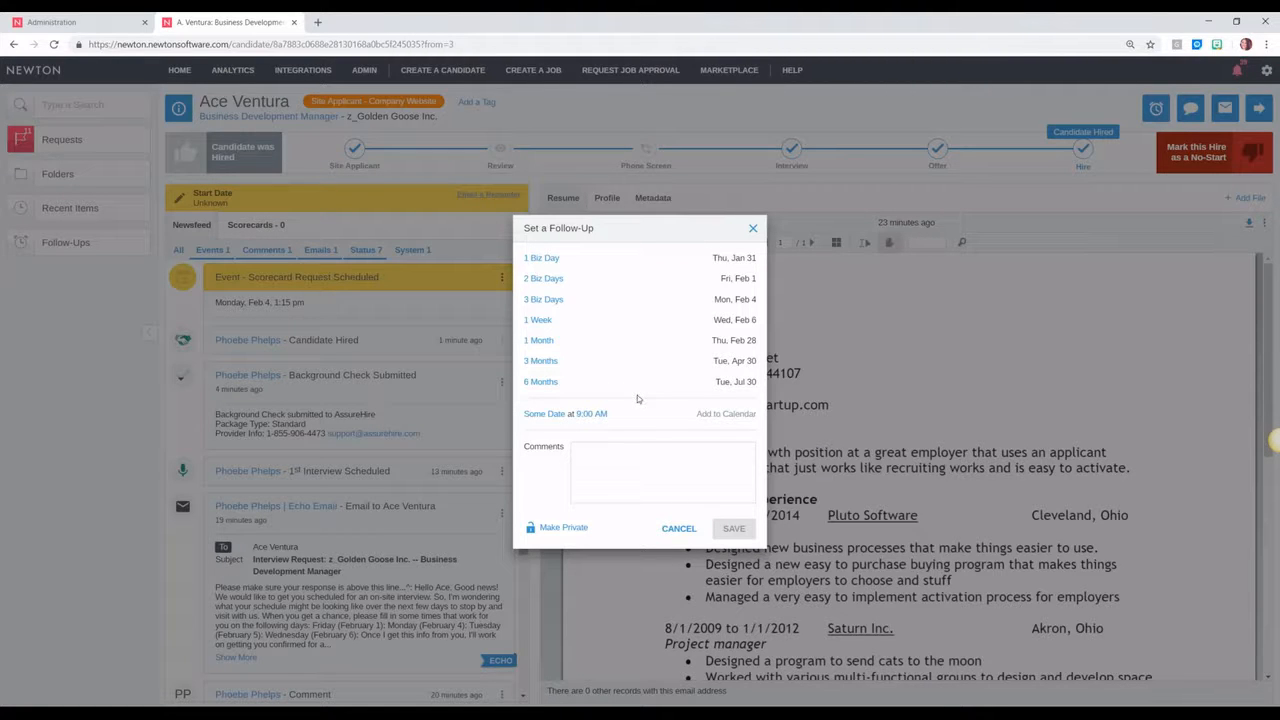
click(753, 228)
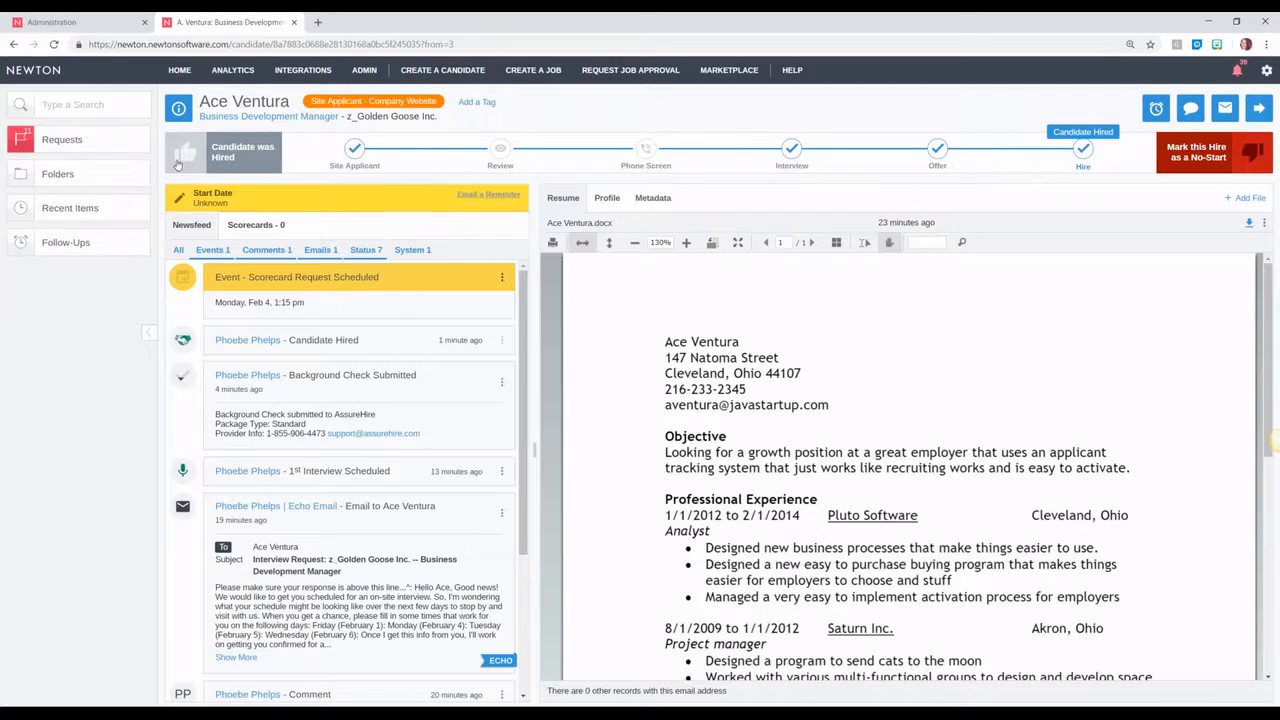
click(43, 243)
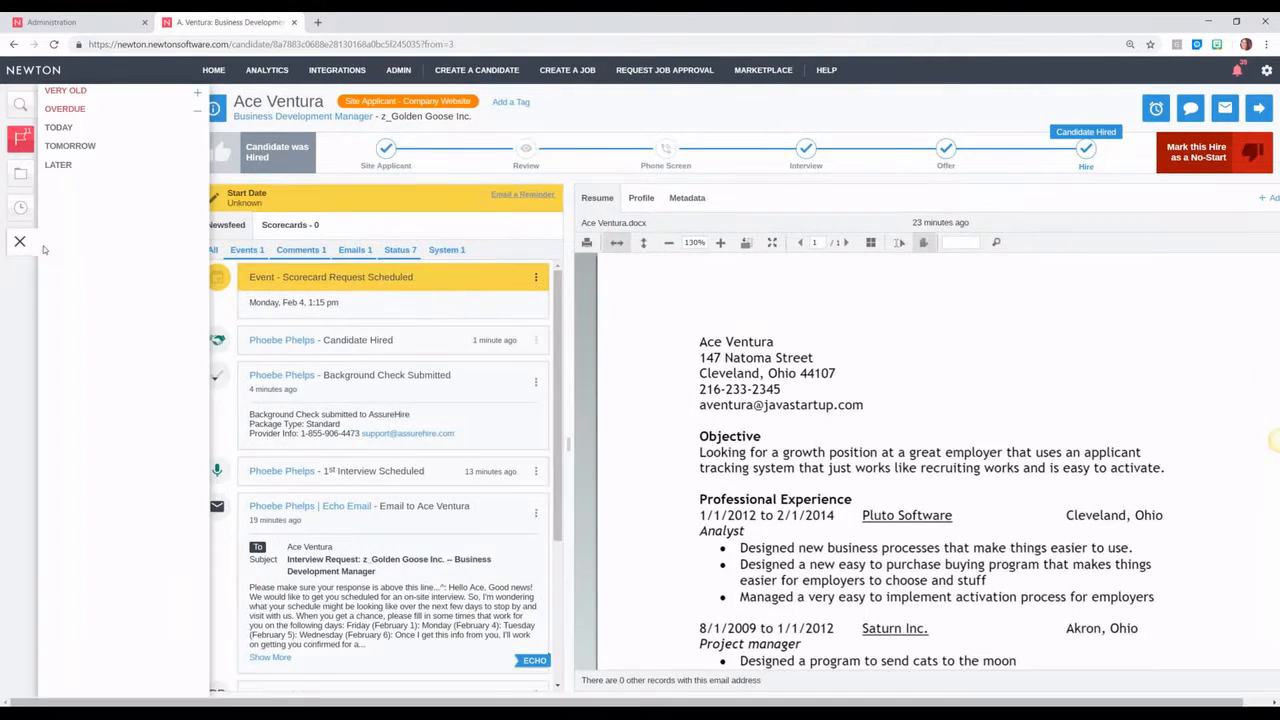
Step: Open the overdue follow-up candidate's record, review the Jan 23 follow-up options, and go back
click(93, 135)
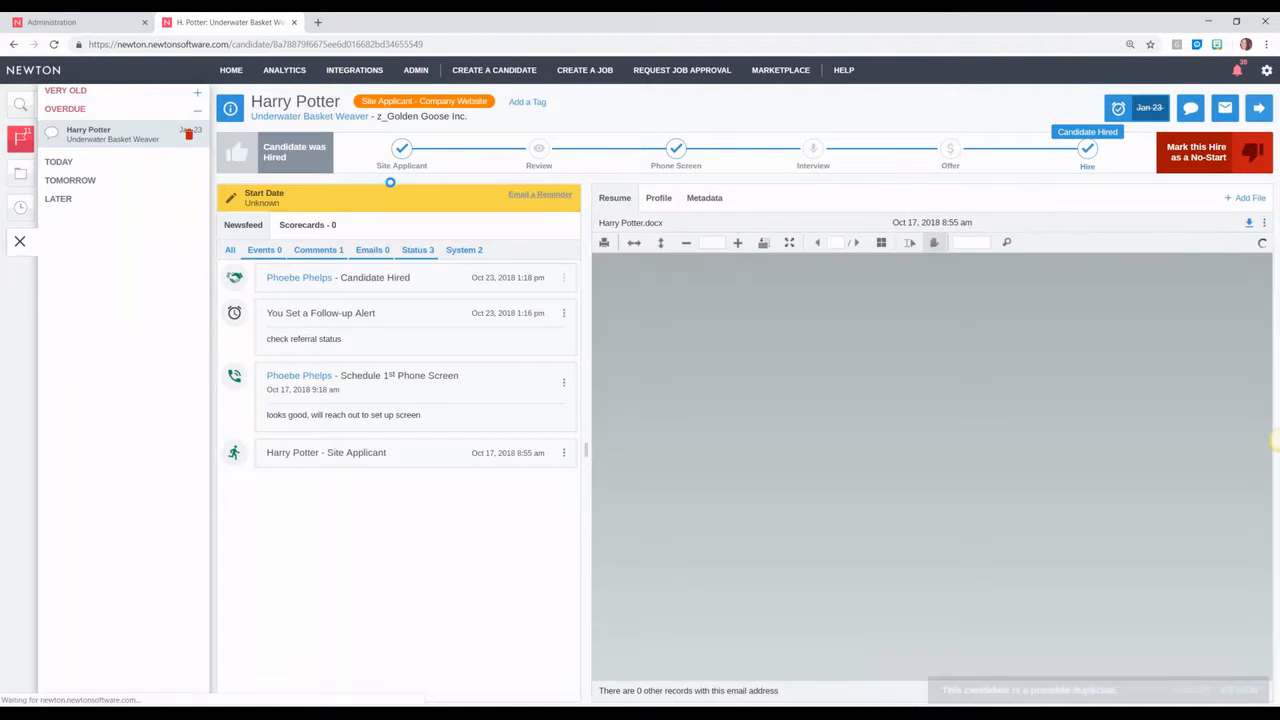
click(1148, 112)
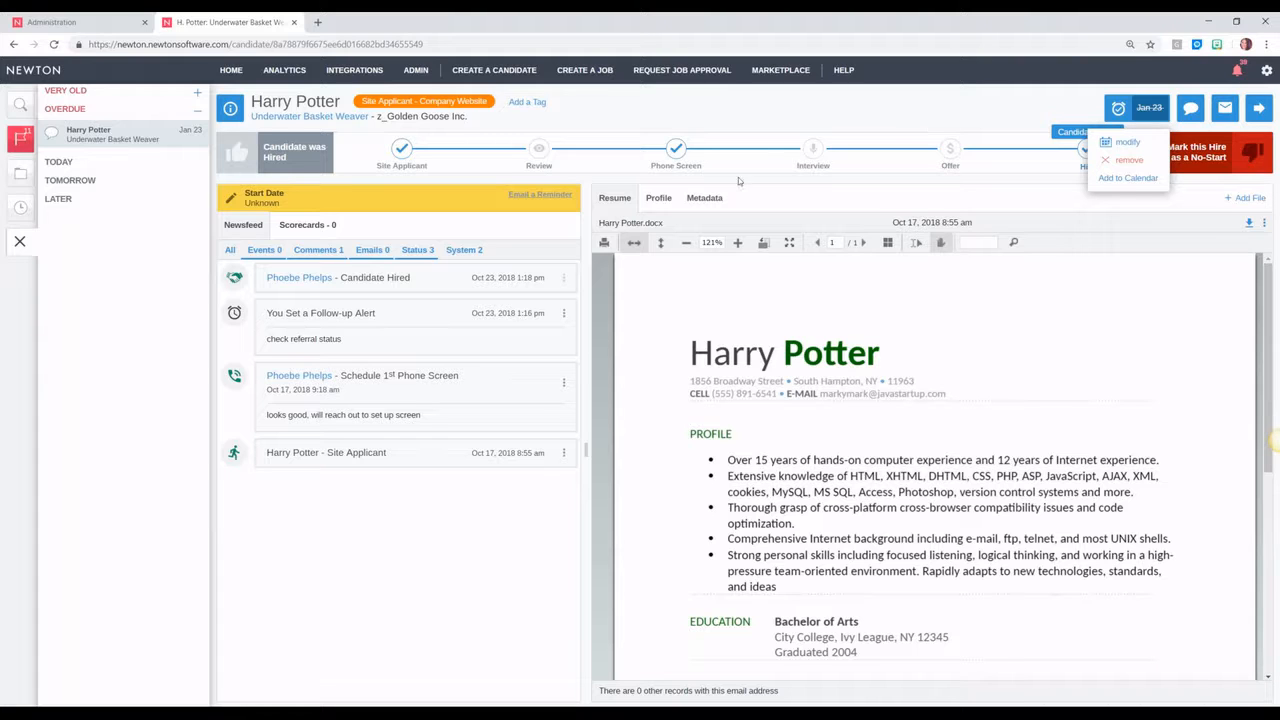
click(21, 240)
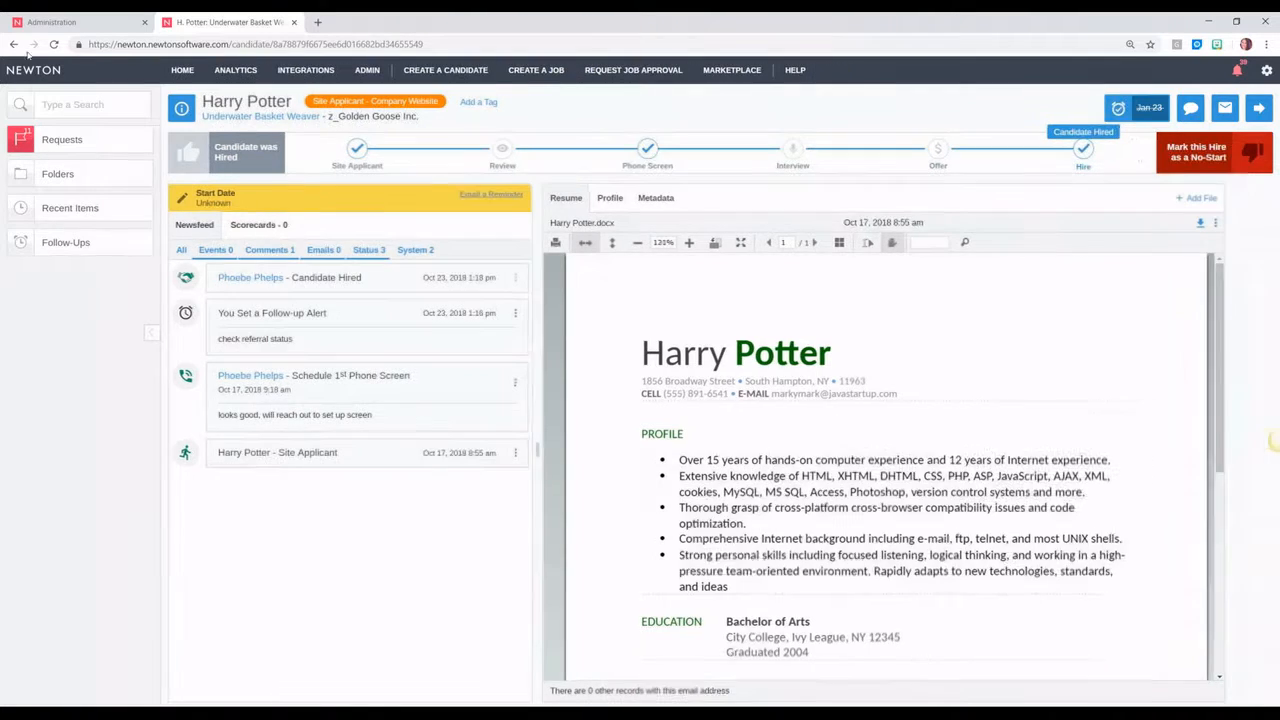
click(14, 44)
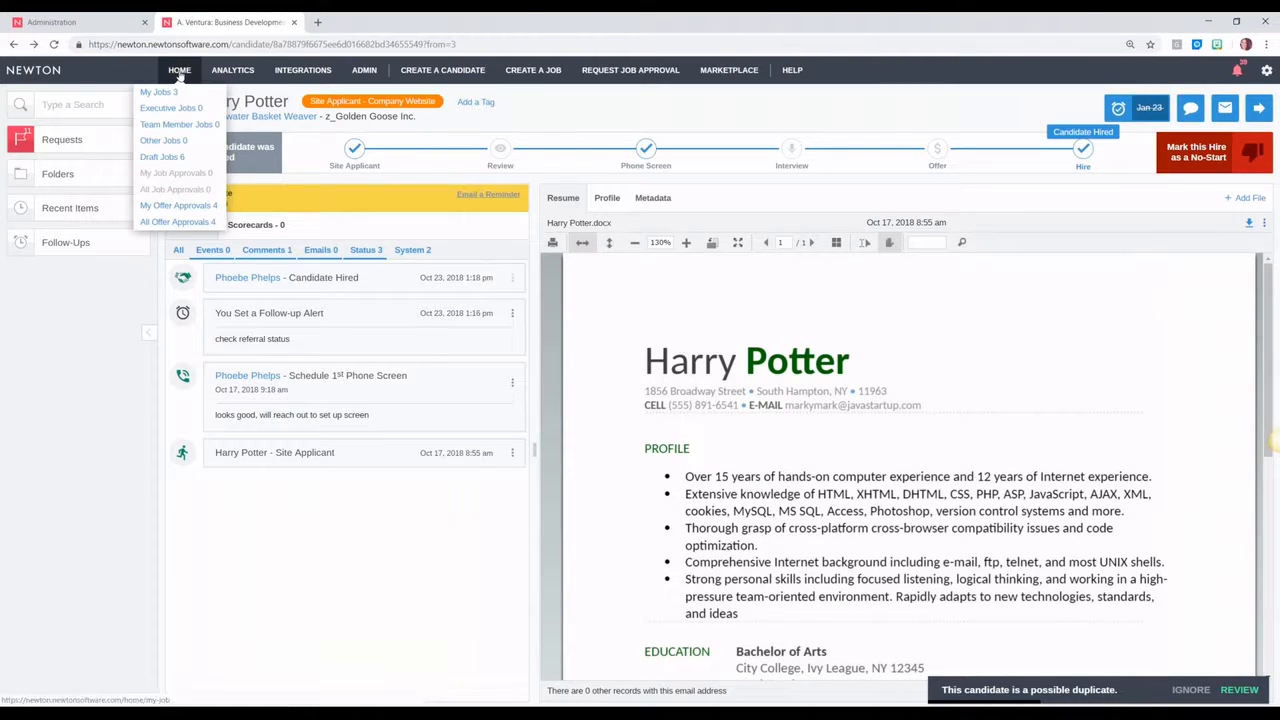
Step: Go to My Jobs and open the Underwater Basket Weaver applicant under Review Request
click(180, 74)
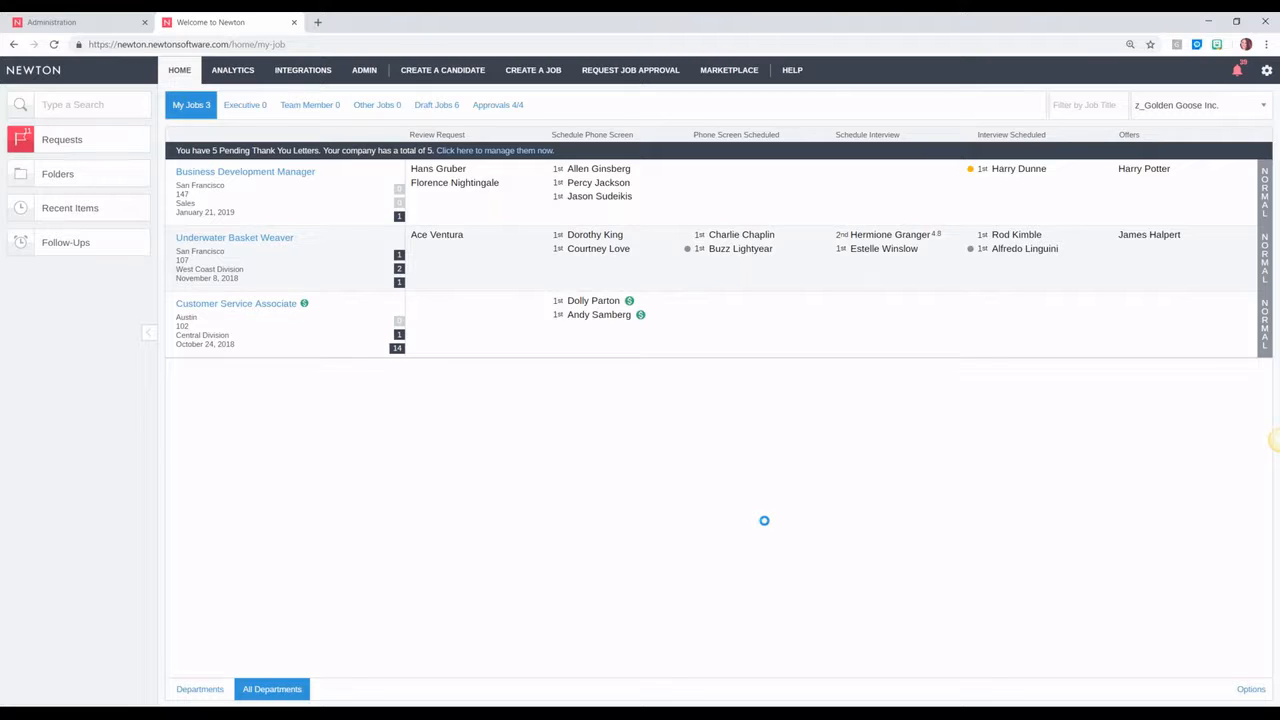
click(479, 250)
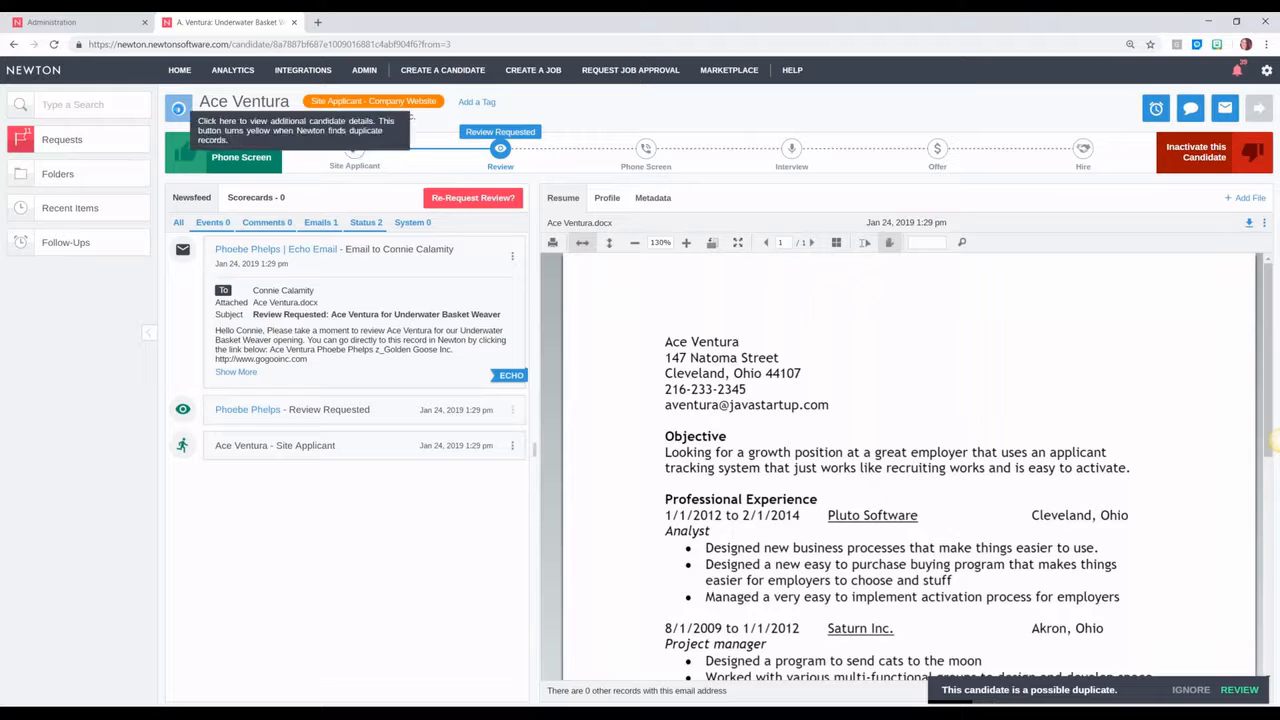
Step: View and close the applicant's Candidate Info, then return to the Administration settings tab
click(178, 108)
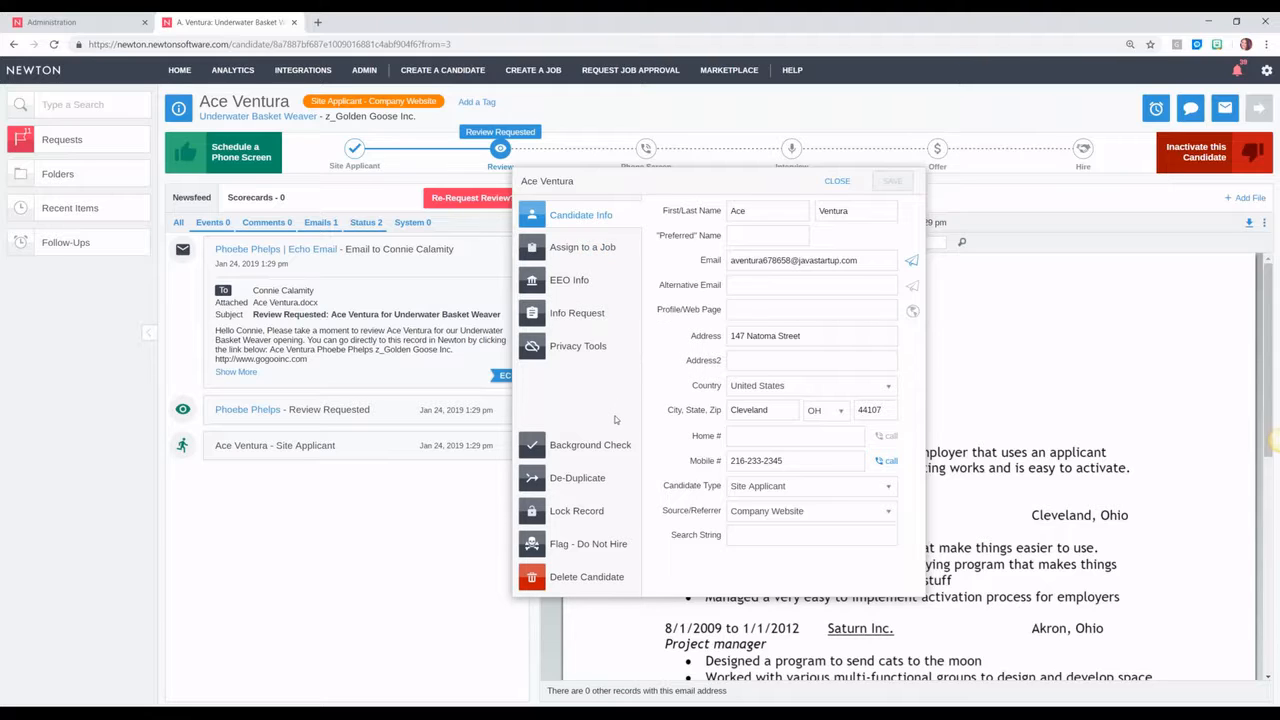
click(837, 182)
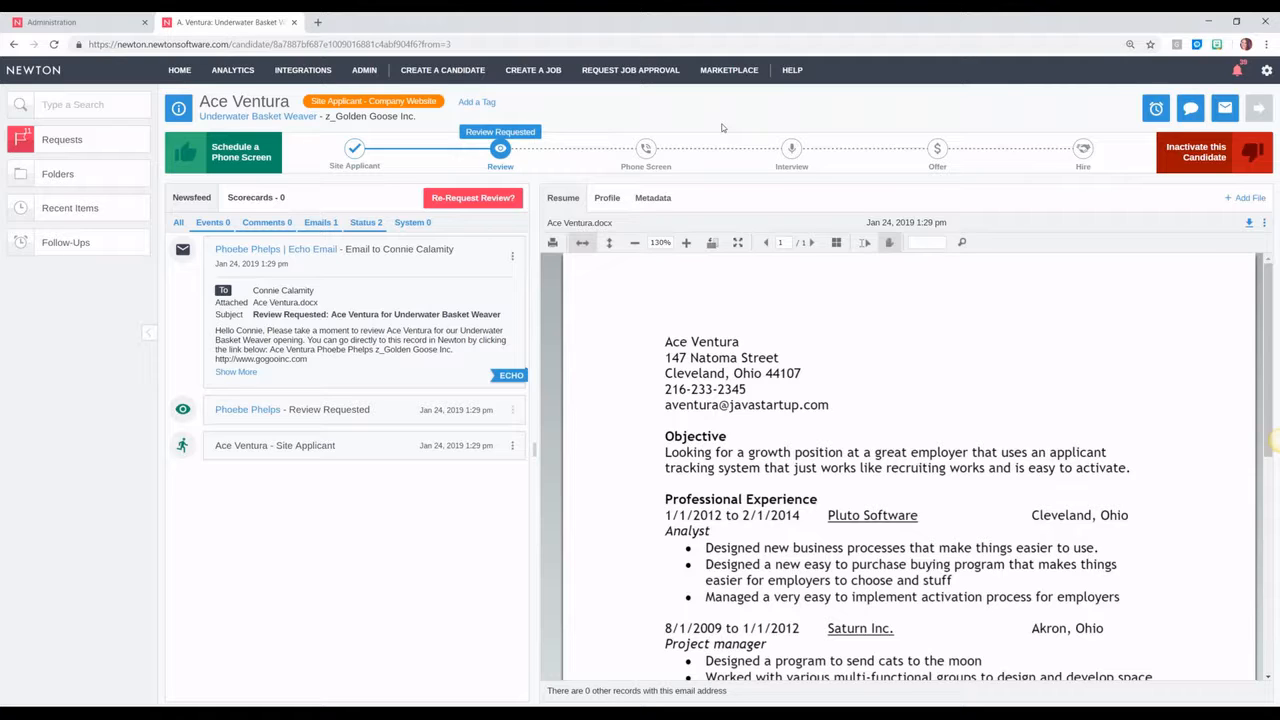
click(72, 22)
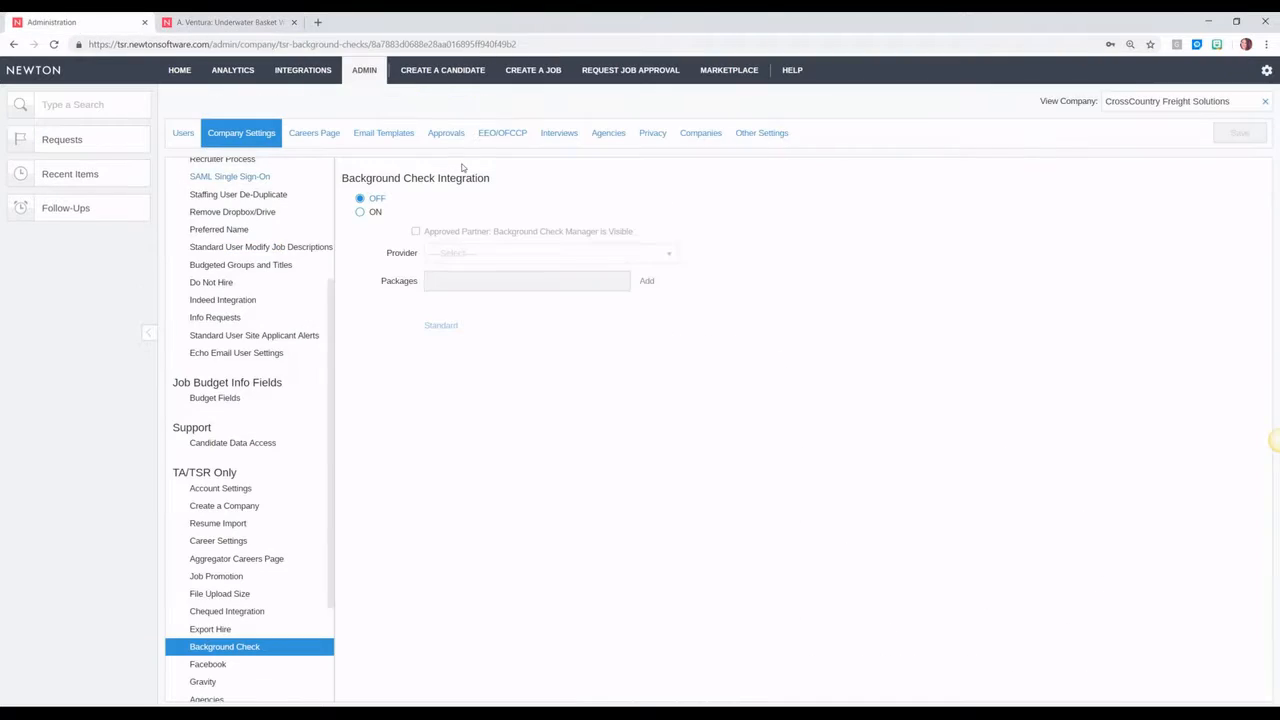
Step: Open the Approvals admin settings, showing Job Approval Off and Offer Approval On
click(457, 134)
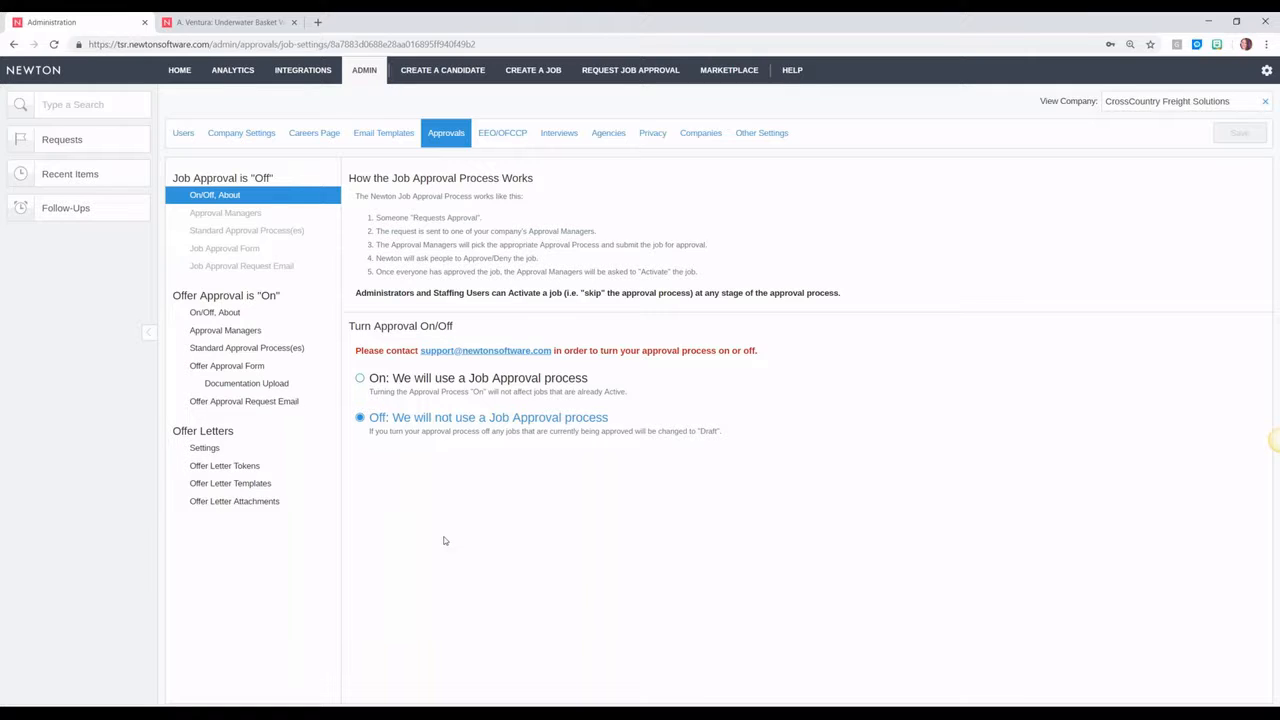
Step: Switch Job Approval to On, save it, and view the 16 jobs under HOME > Other Jobs
drag(278, 296, 172, 296)
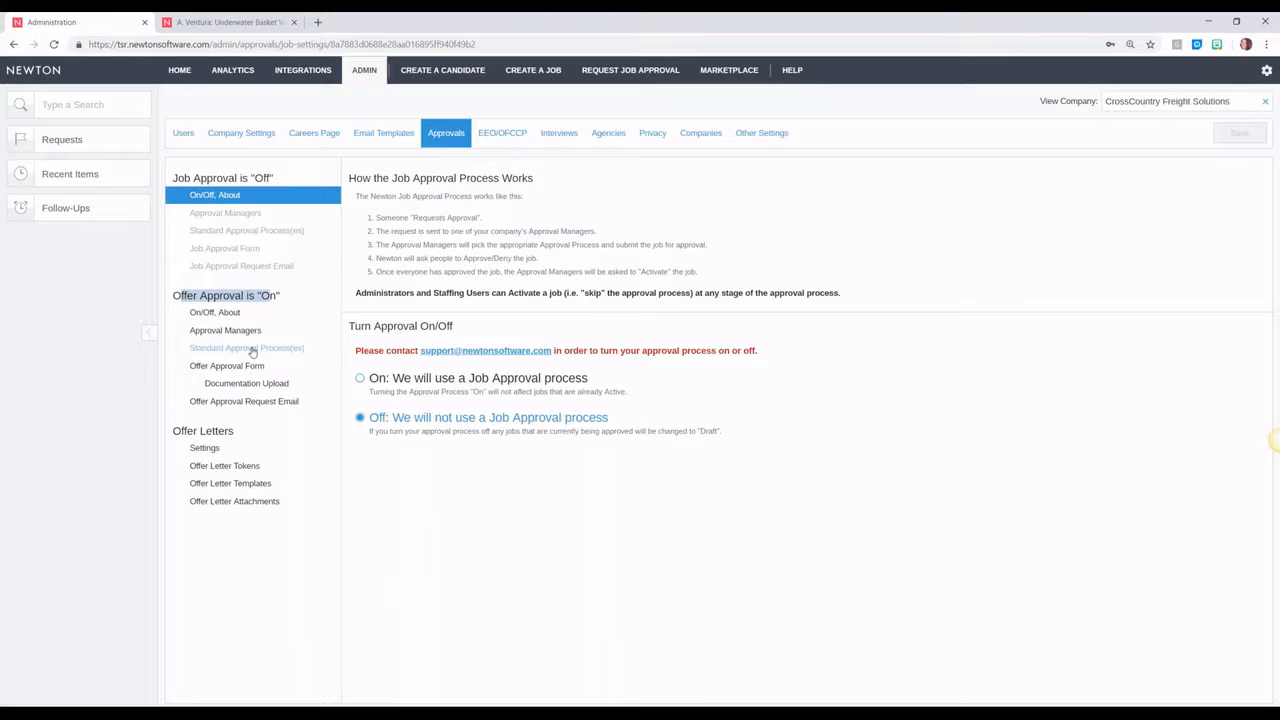
click(246, 297)
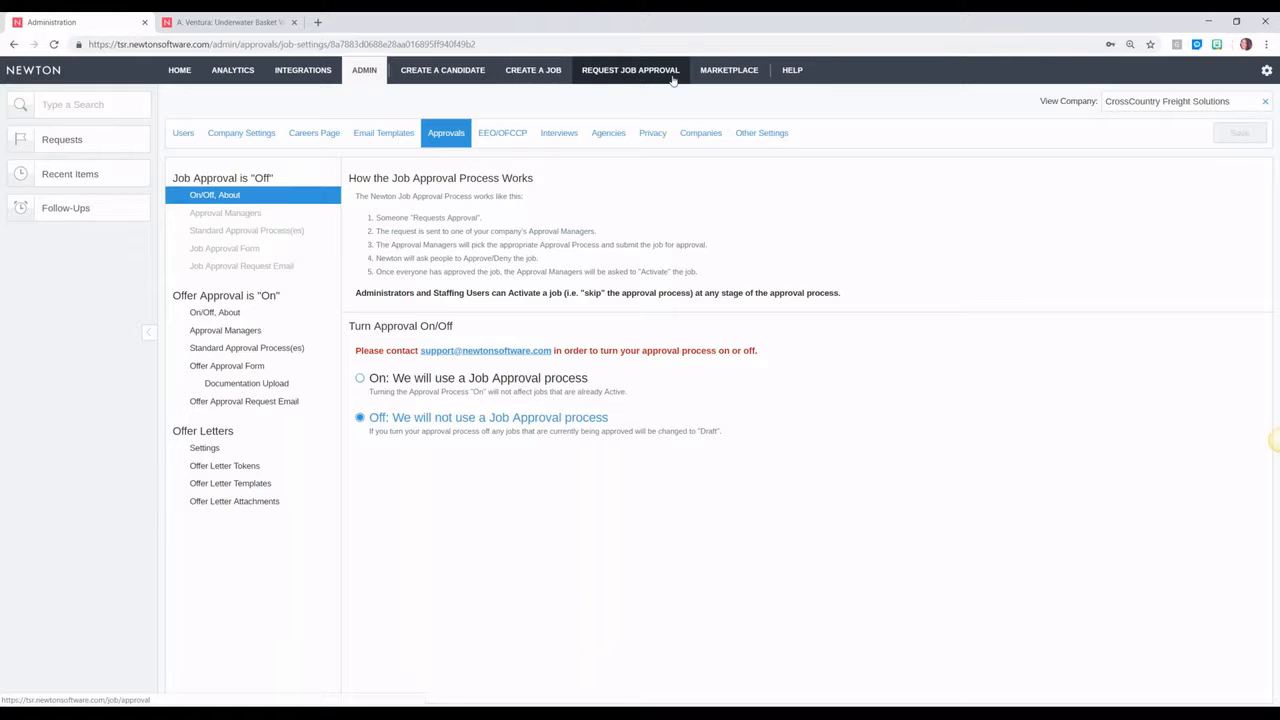
click(373, 382)
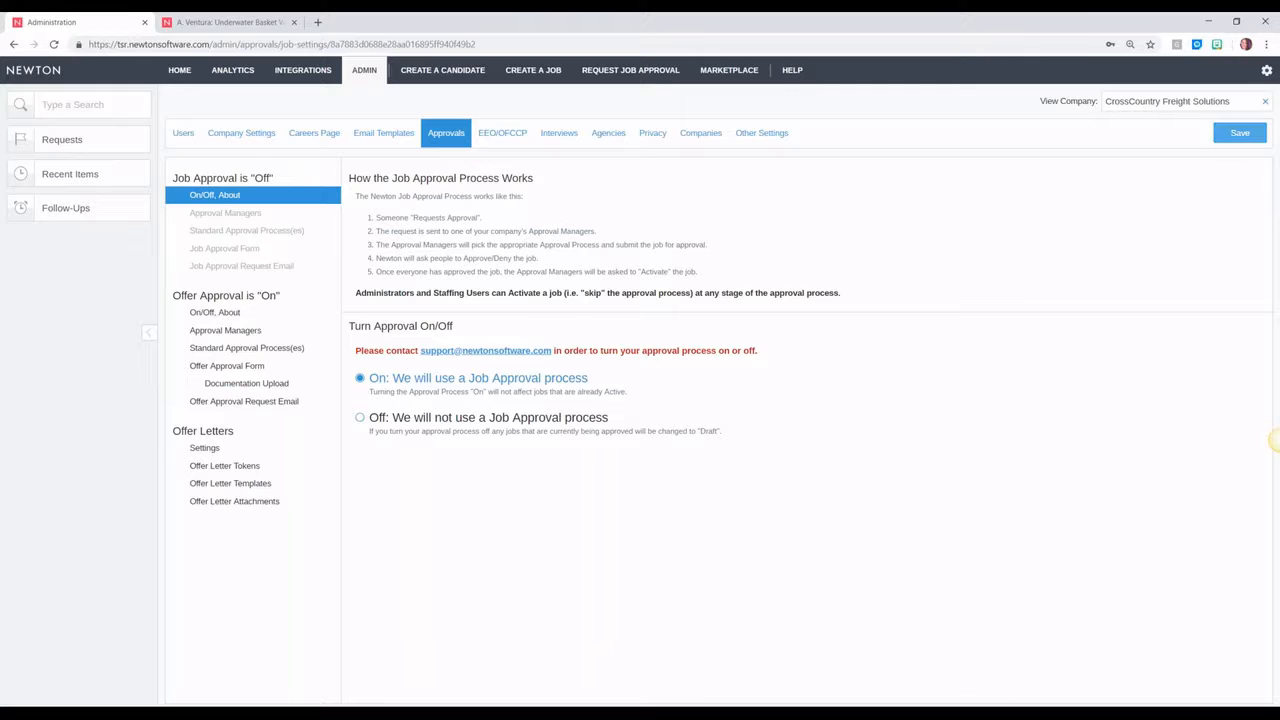
click(1250, 137)
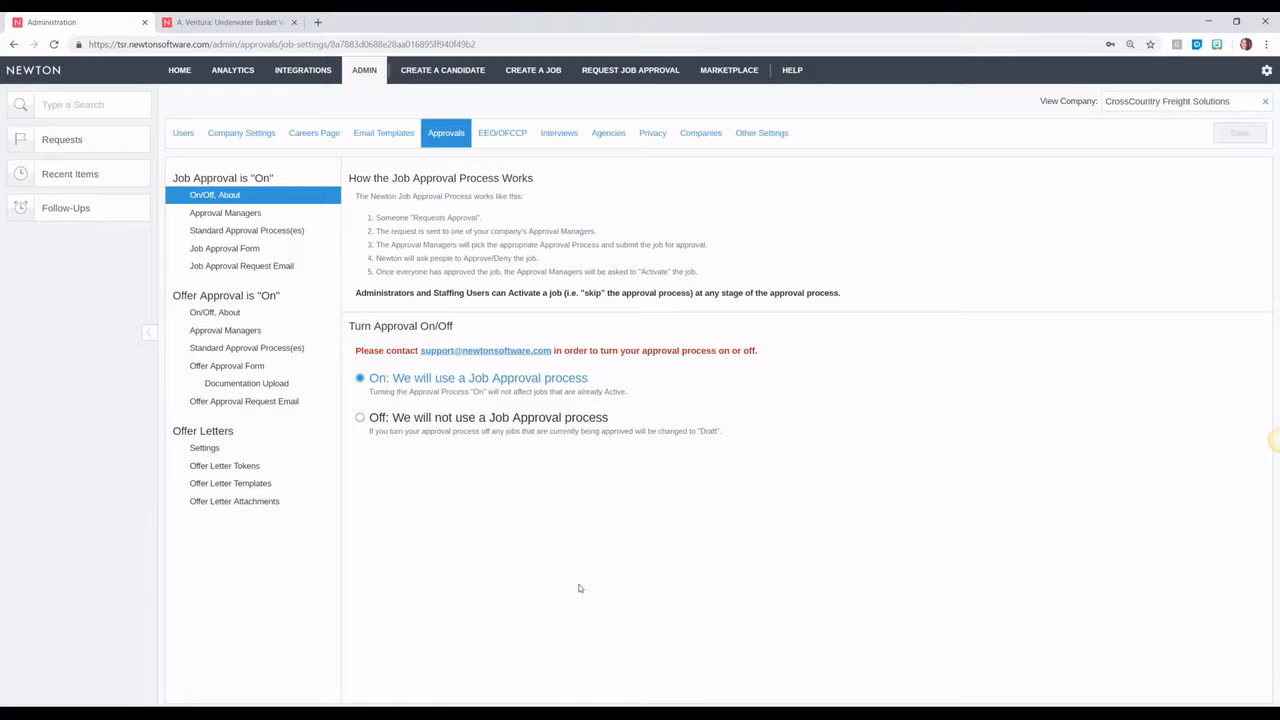
mouse_move(180, 70)
click(175, 139)
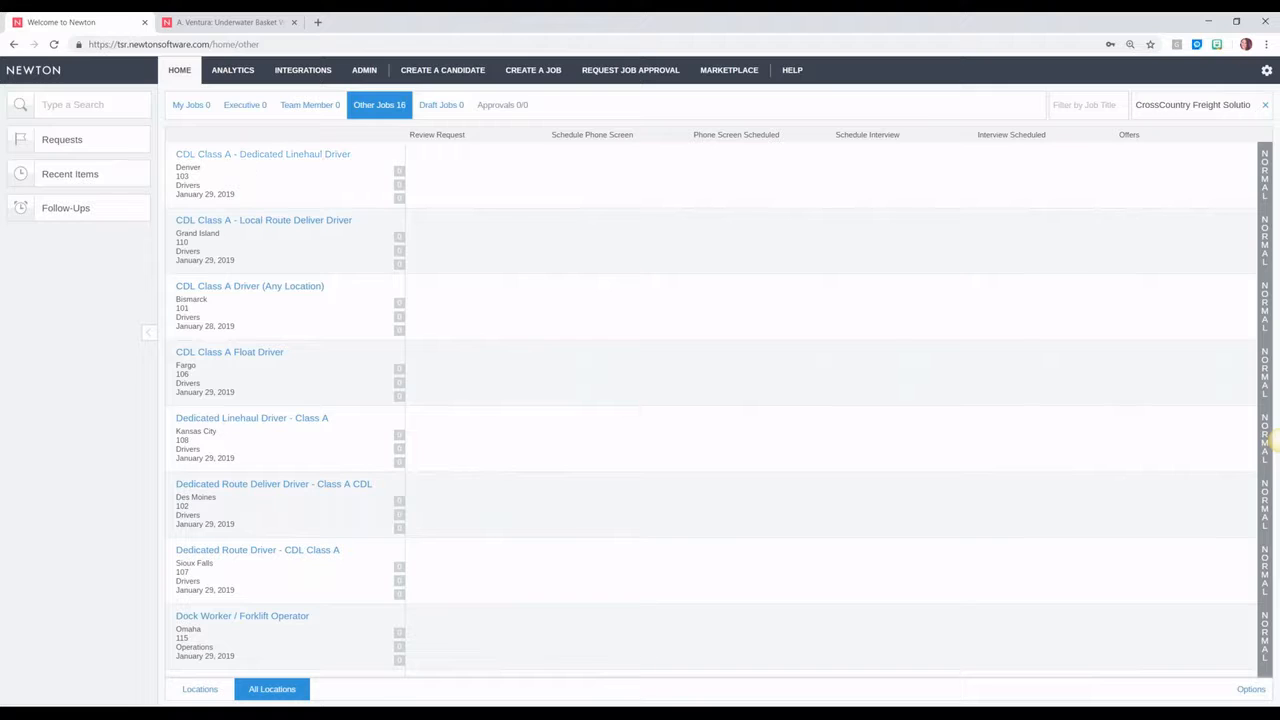
Step: In the second Newton tab, show the My Jobs board with its three open jobs
click(229, 22)
click(197, 80)
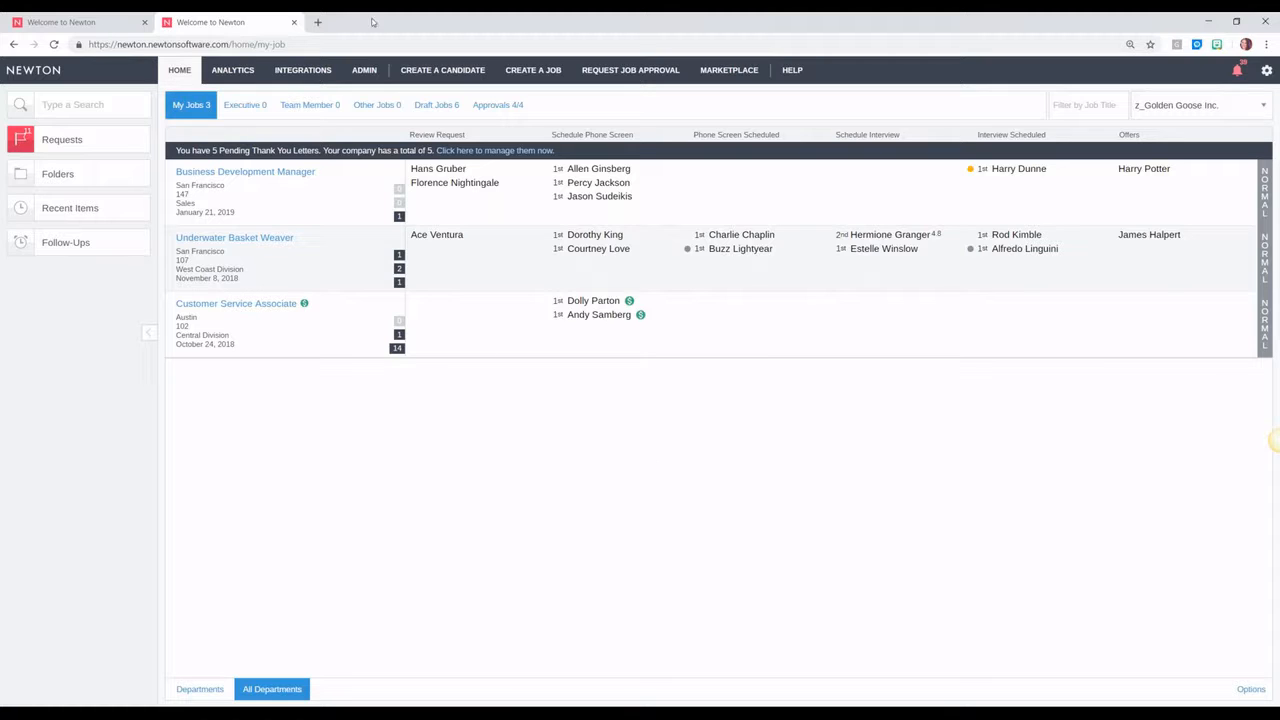
Step: Load thegravityapp.com in a new Chrome tab to reach the Gravity login page
click(320, 22)
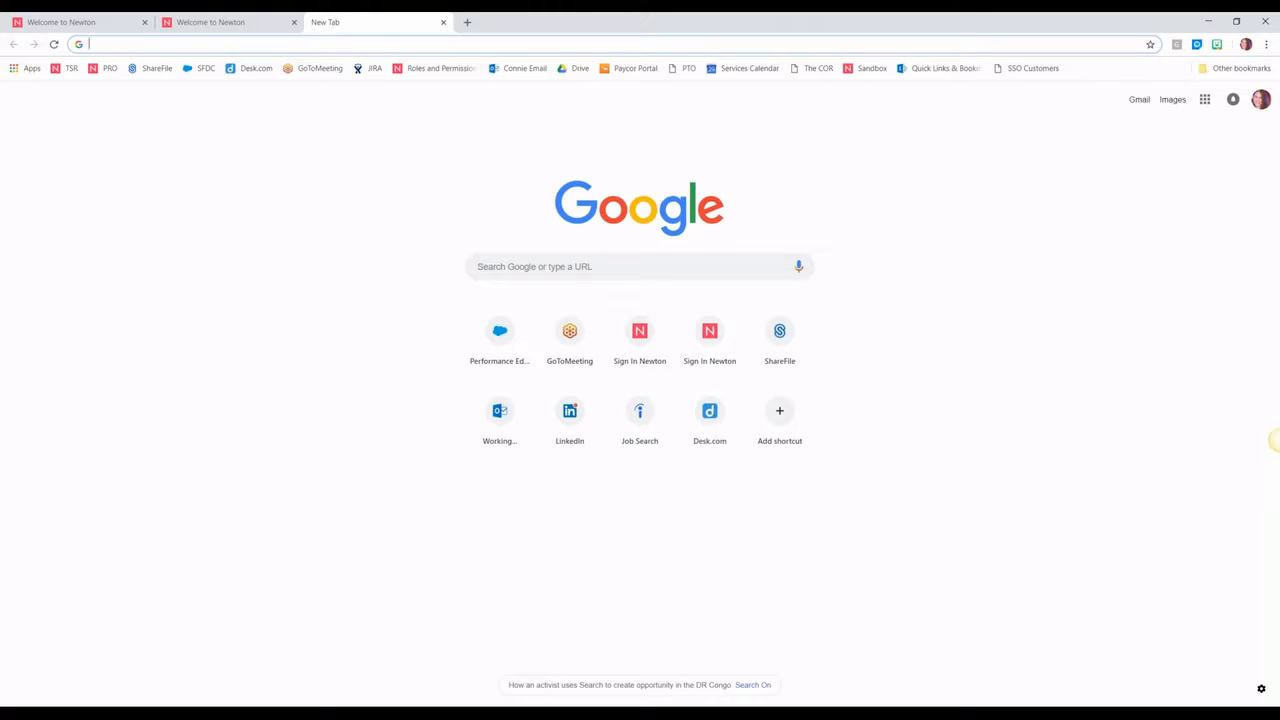
click(1278, 440)
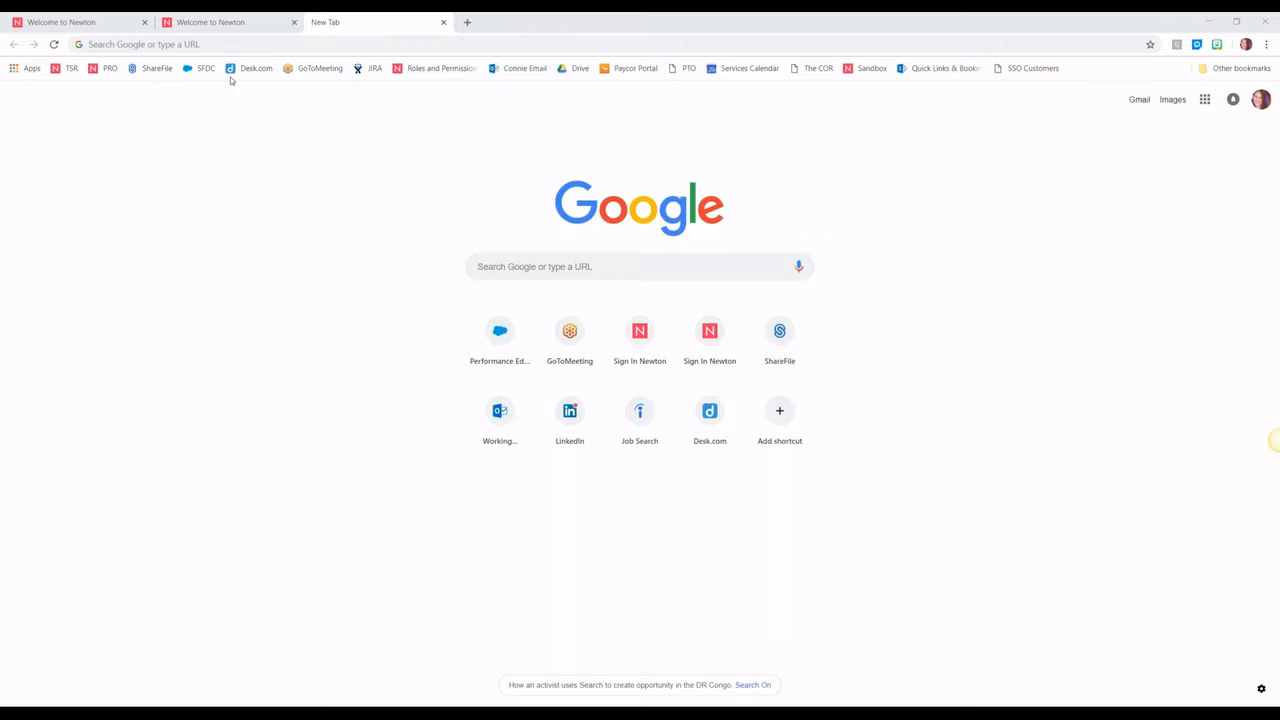
click(233, 44)
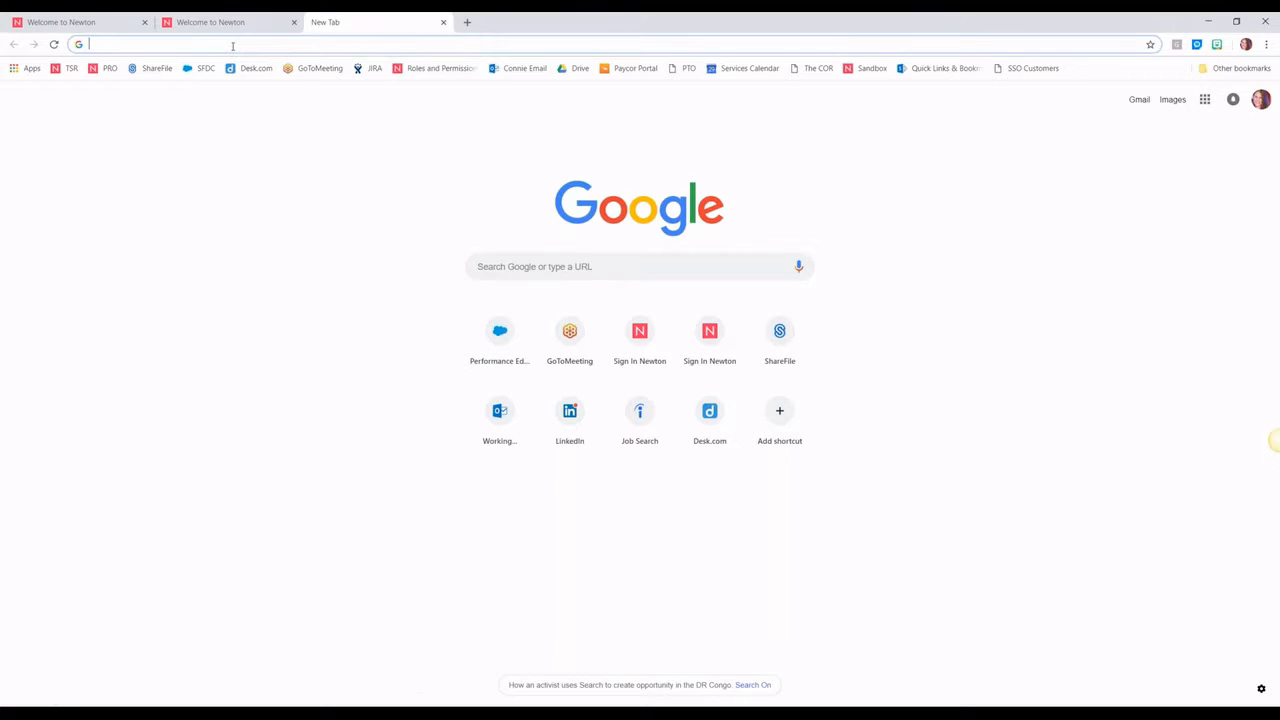
text(thegravityapp.com)
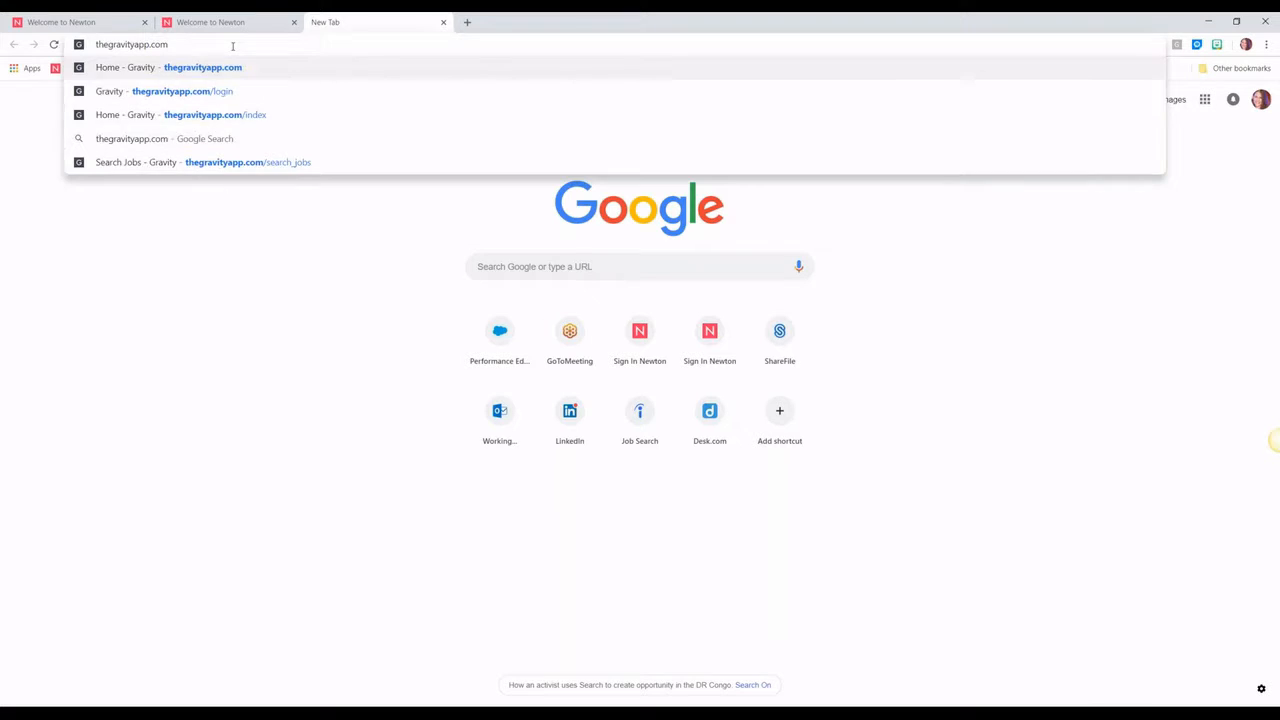
key(Return)
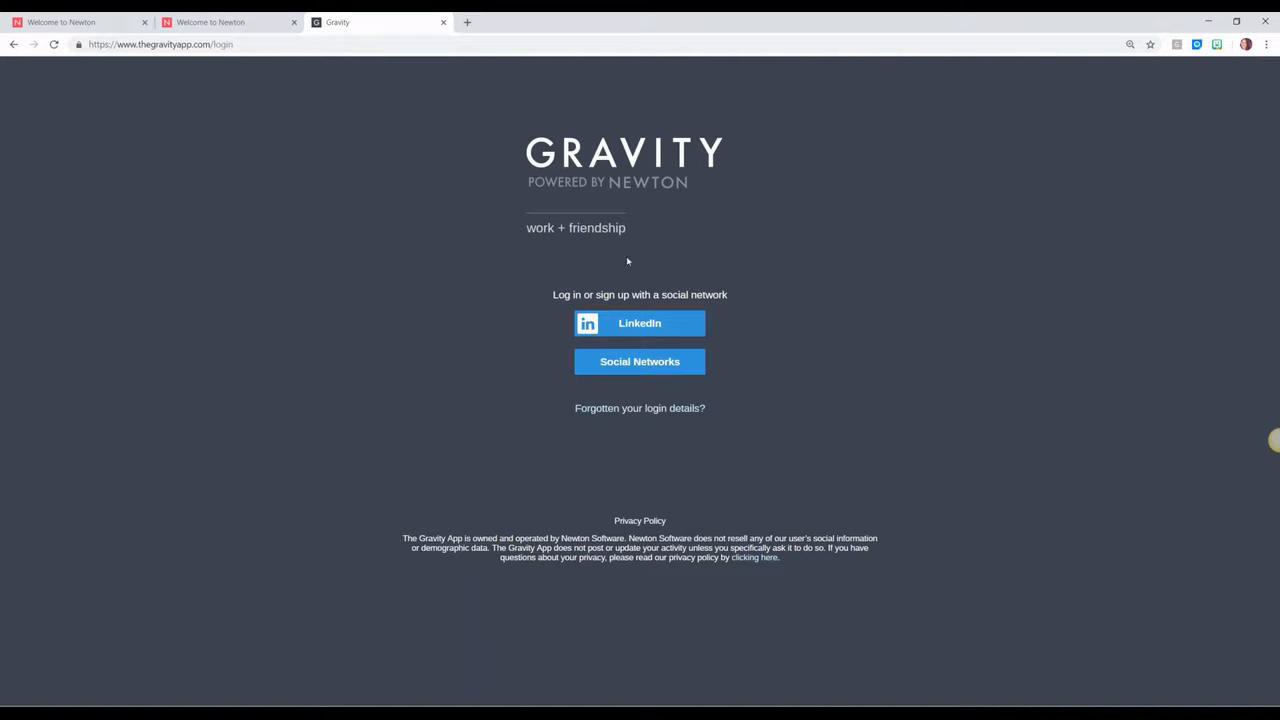
Step: Sign in to Gravity with LinkedIn by entering the account password
click(634, 369)
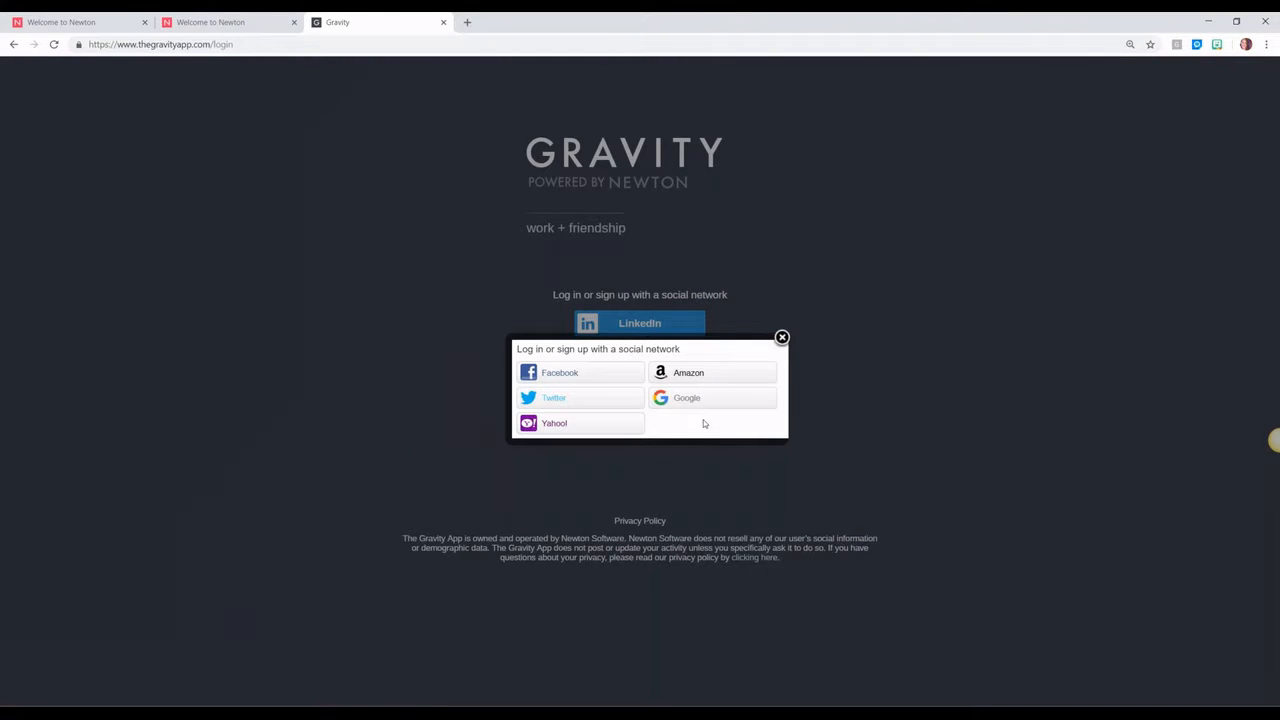
click(782, 338)
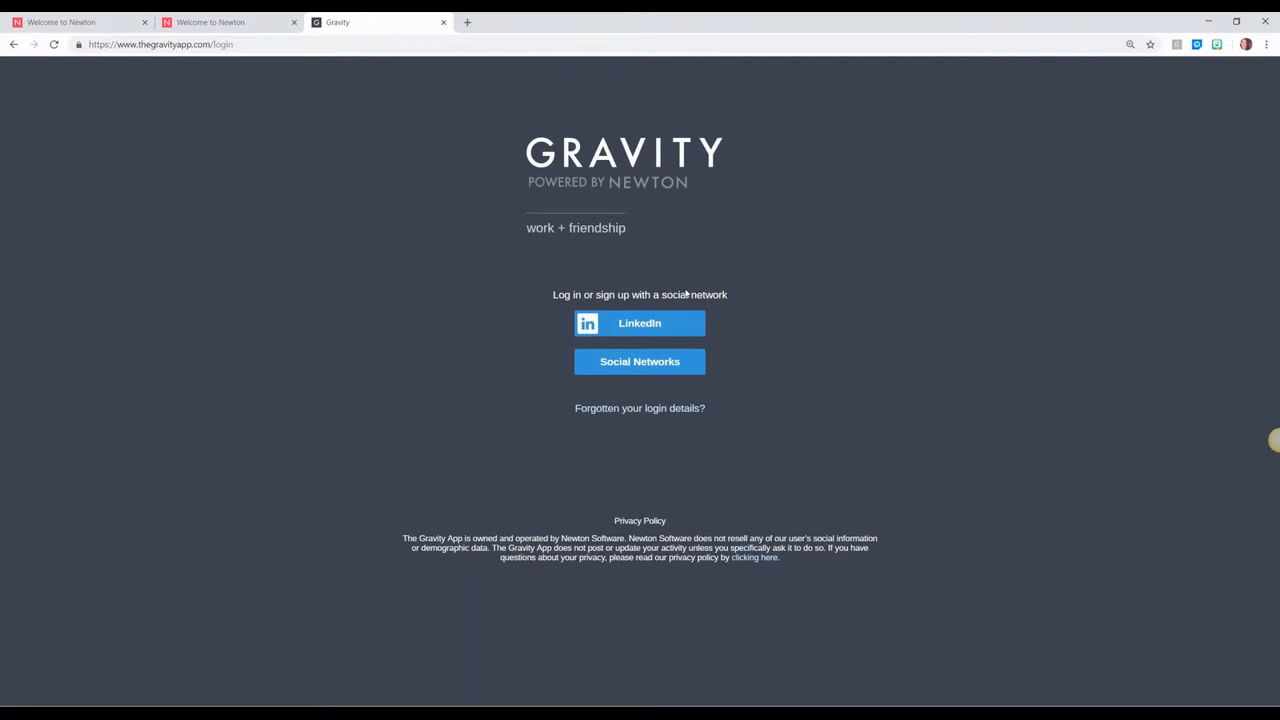
click(632, 322)
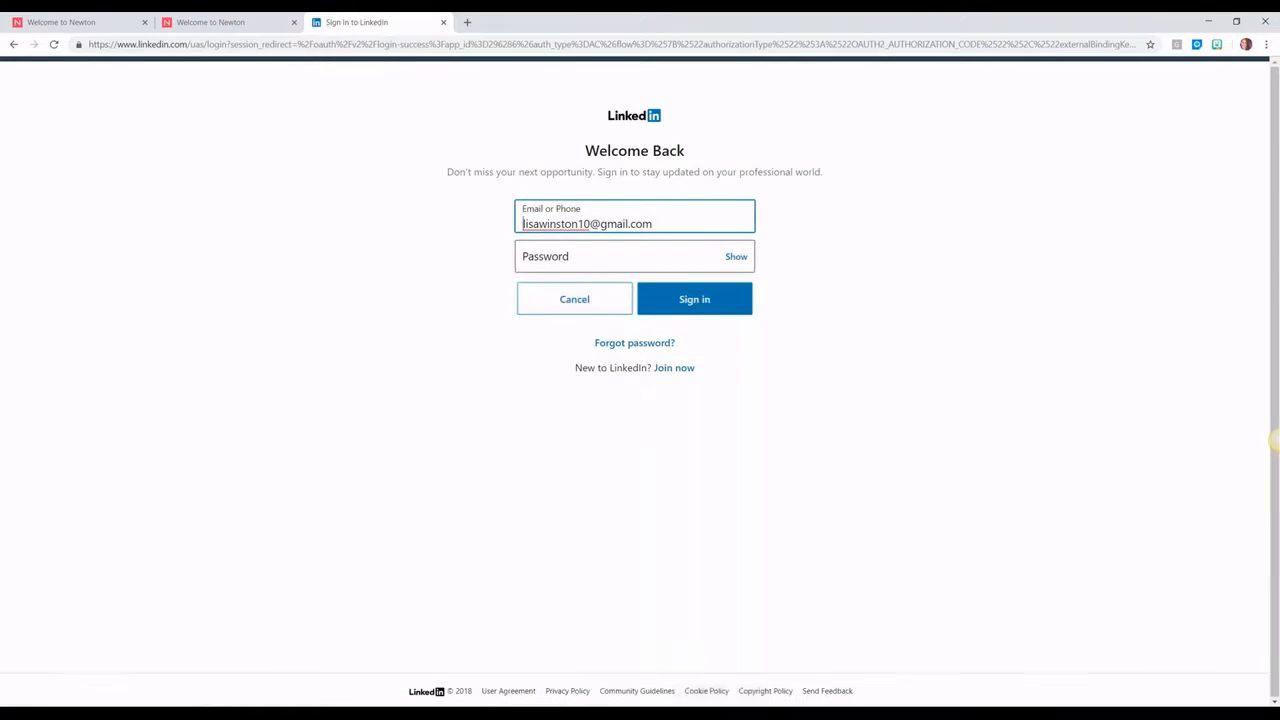
key(Tab)
text(•••••••••)
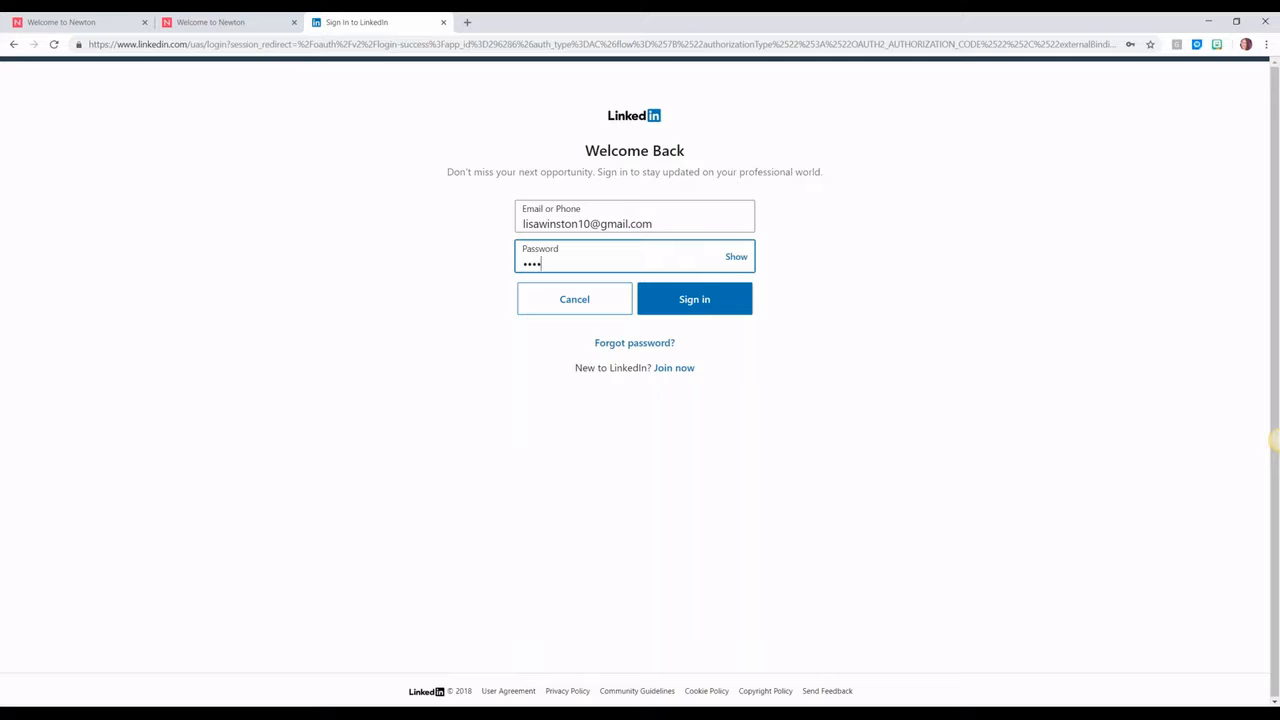
key(Return)
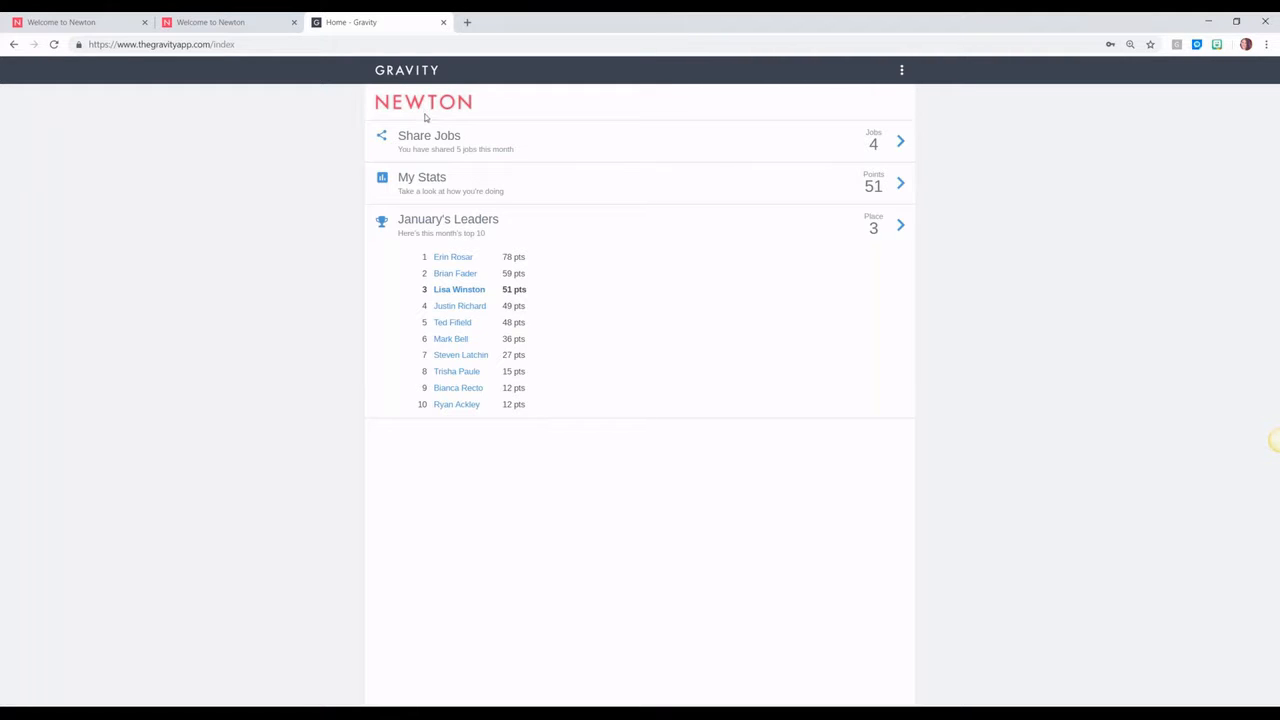
Step: Go to Share Jobs and open the Sales Account Executive job's share page
click(471, 140)
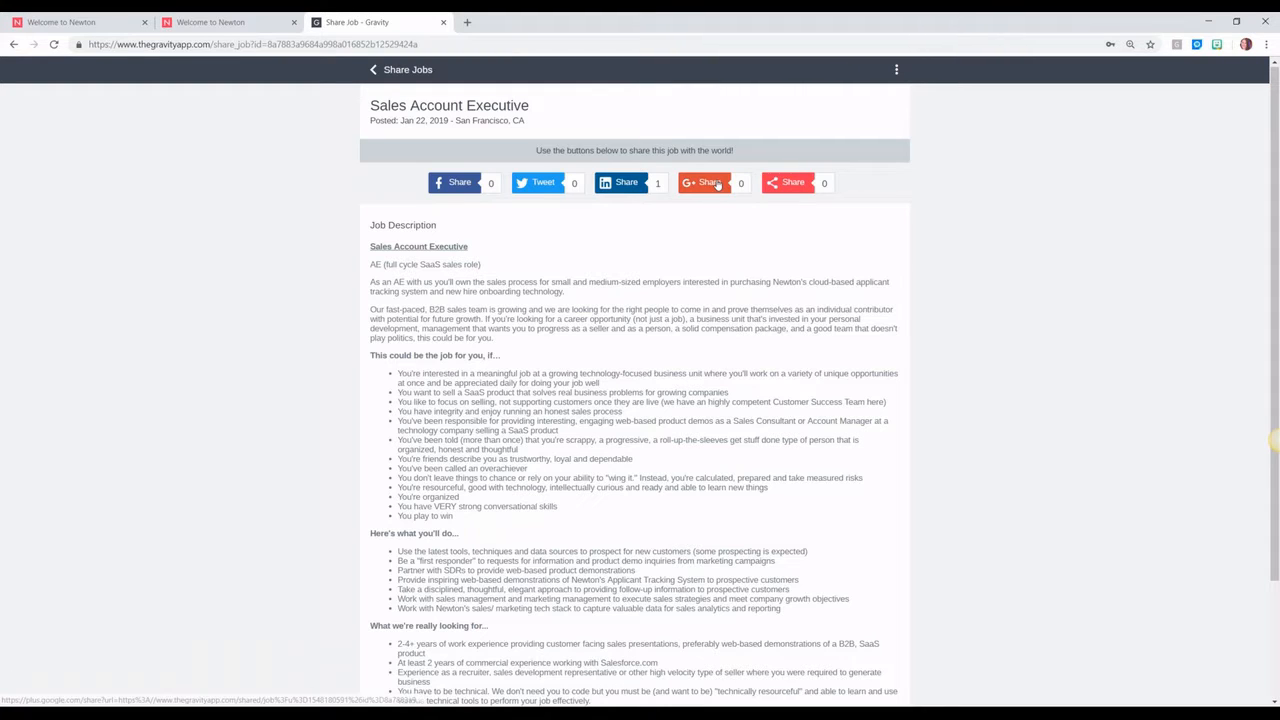
Step: Post the Sales Account Executive job to Facebook, then copy its unique share link
click(453, 188)
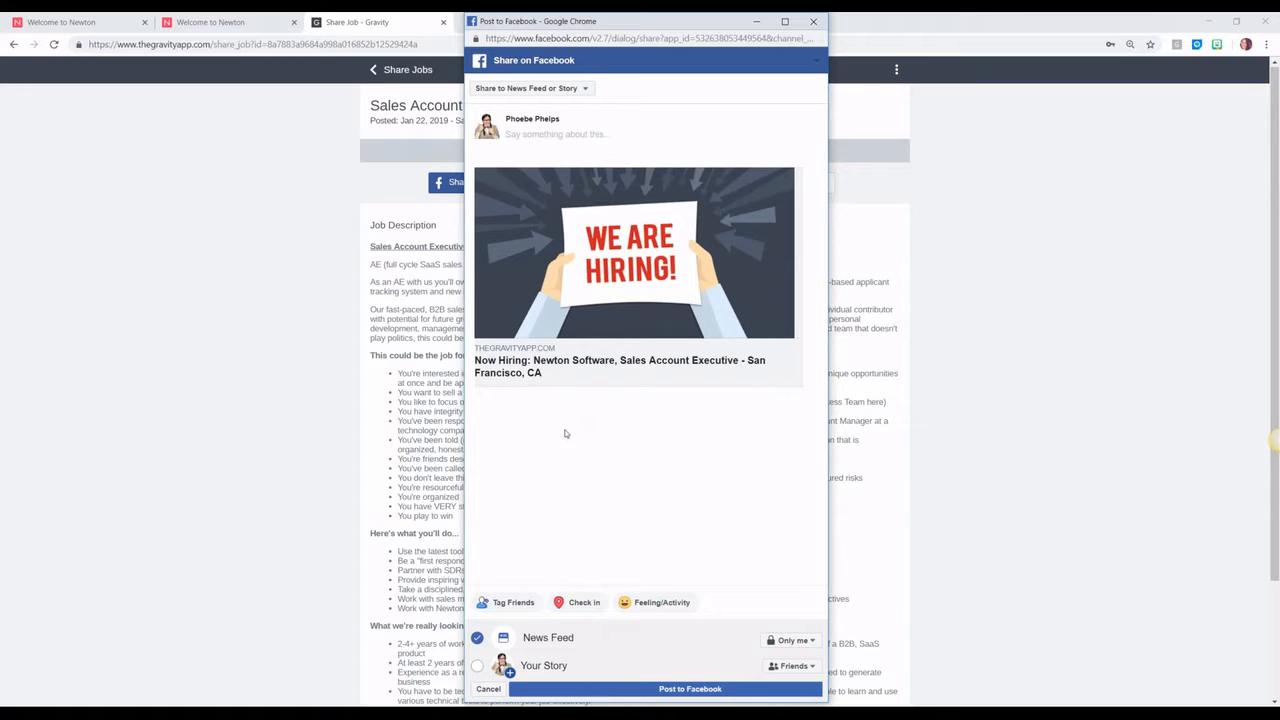
click(681, 690)
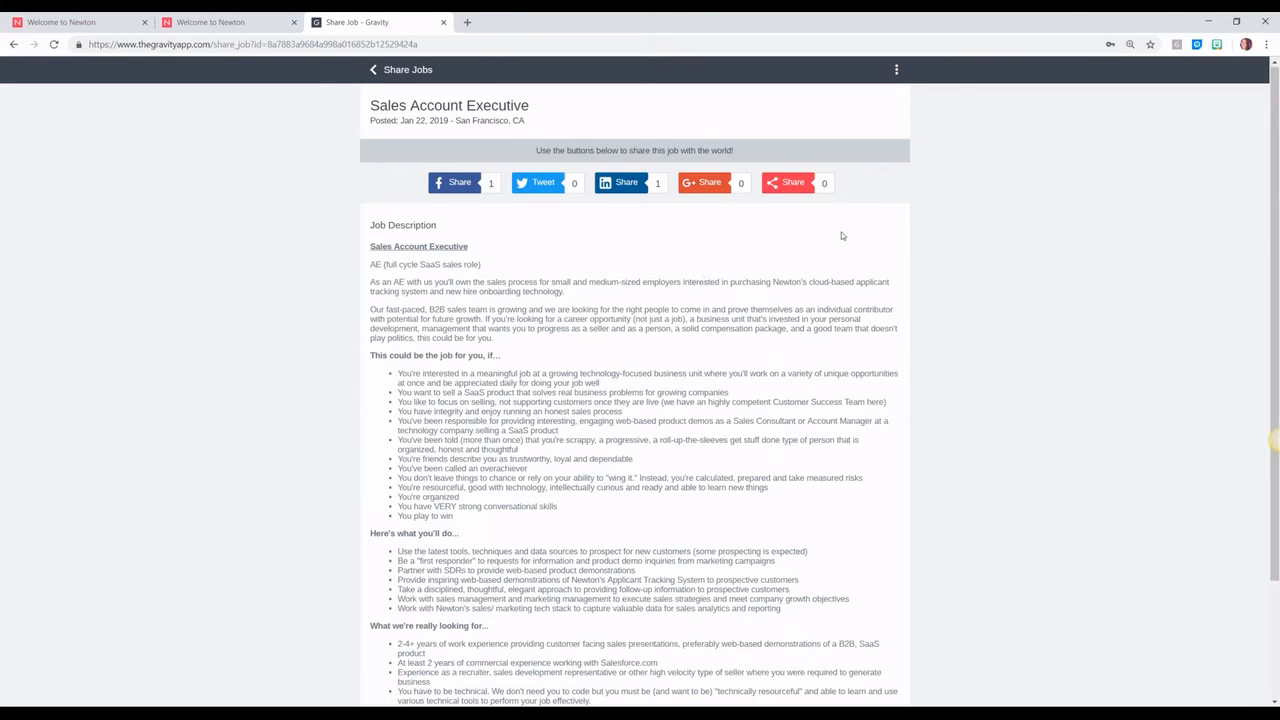
click(795, 187)
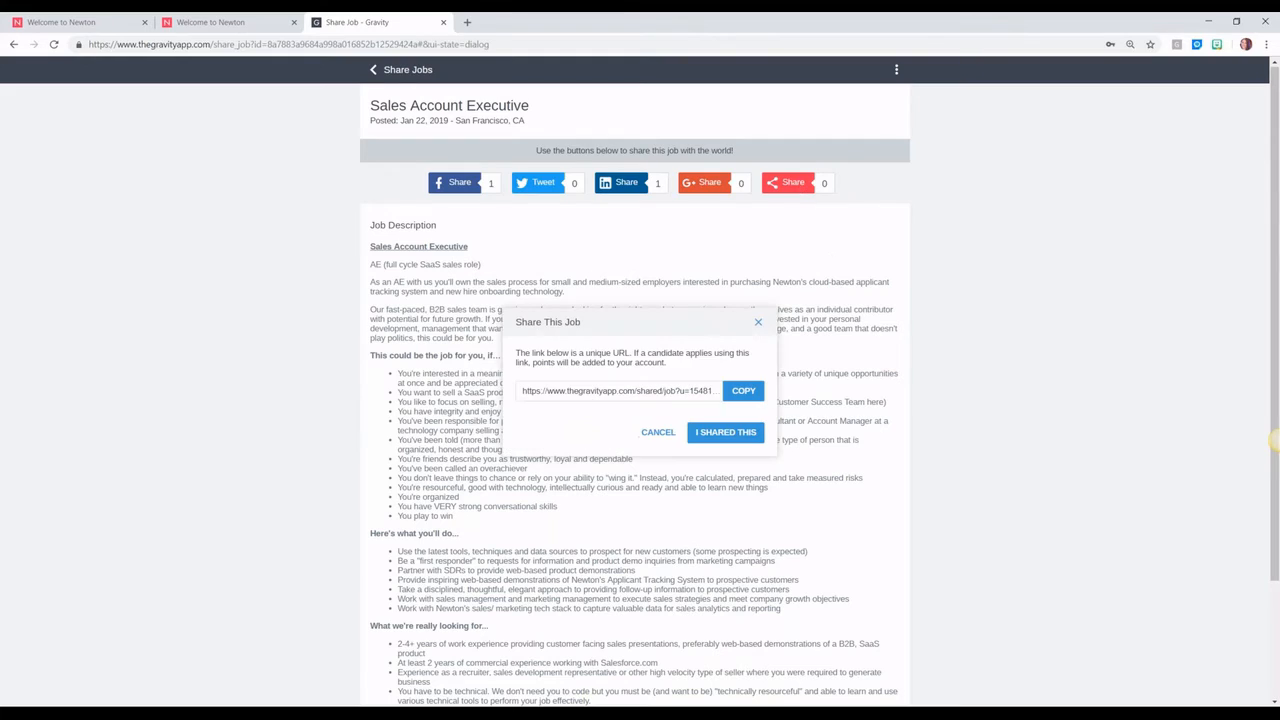
click(738, 386)
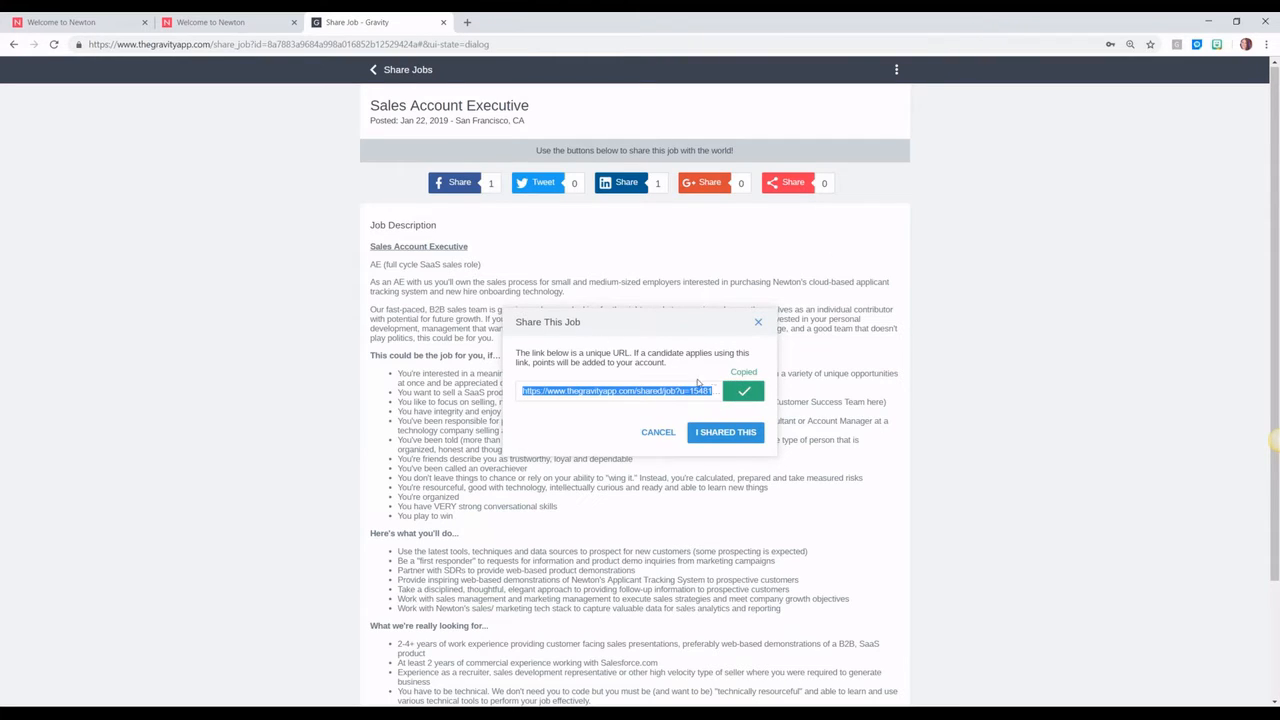